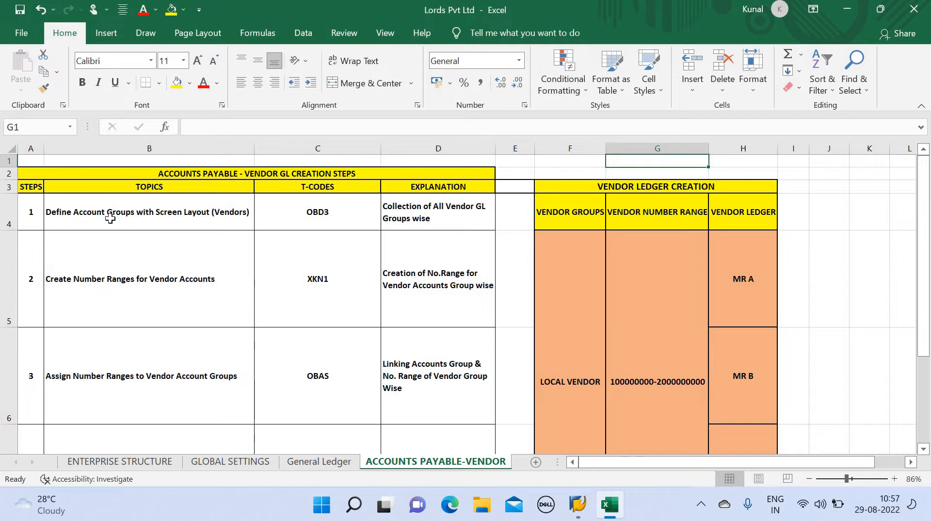
Review the step 1 (OBD3) and step 2 (XKN1) rows, then move down through steps 3 to 5
{"action": "left_click", "coordinate": [9, 211]}
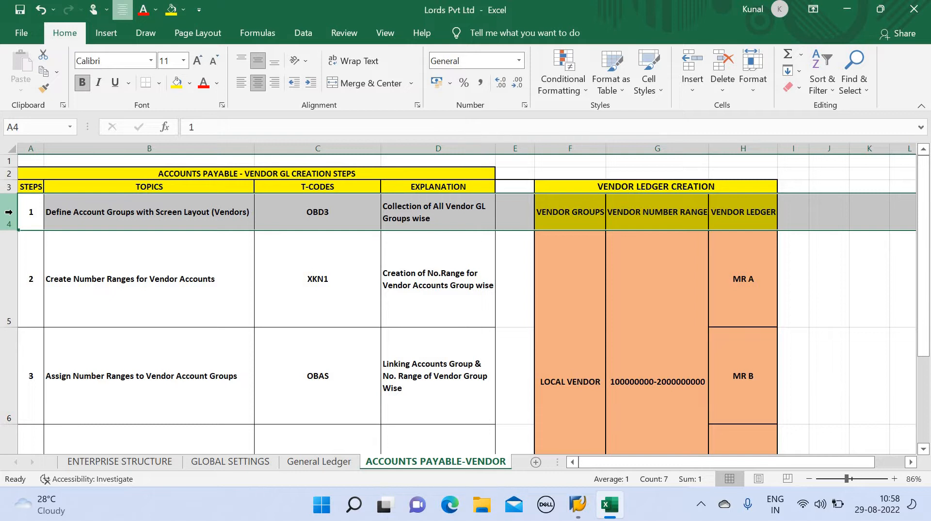
{"action": "left_click", "coordinate": [3, 248]}
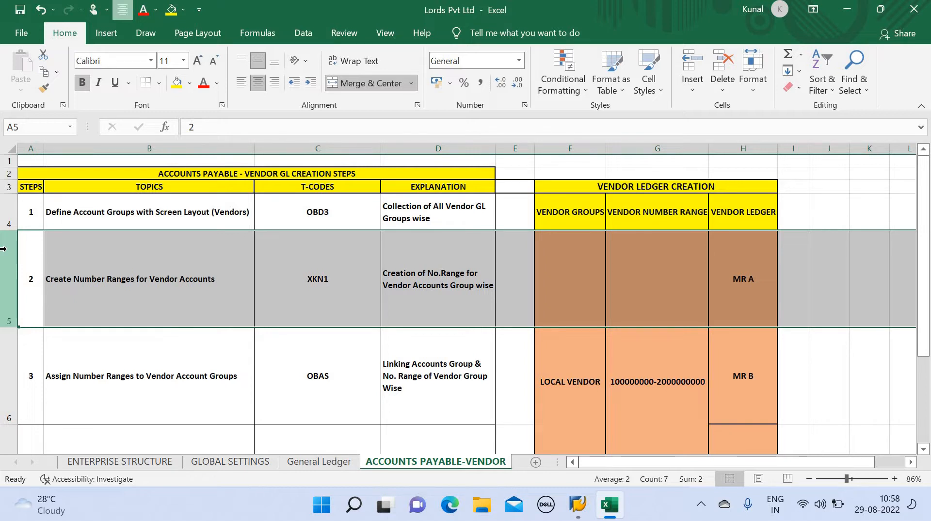
{"action": "key", "text": "Down"}
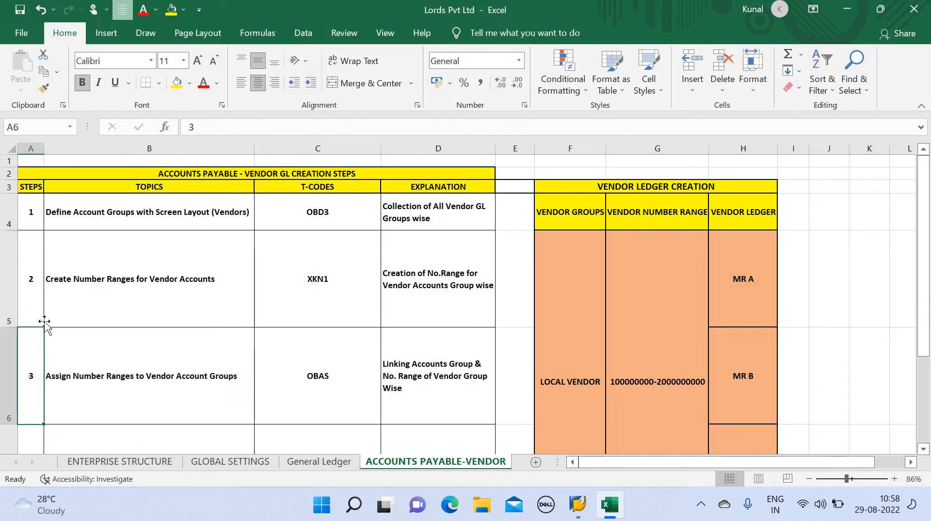
{"action": "key", "text": "Down"}
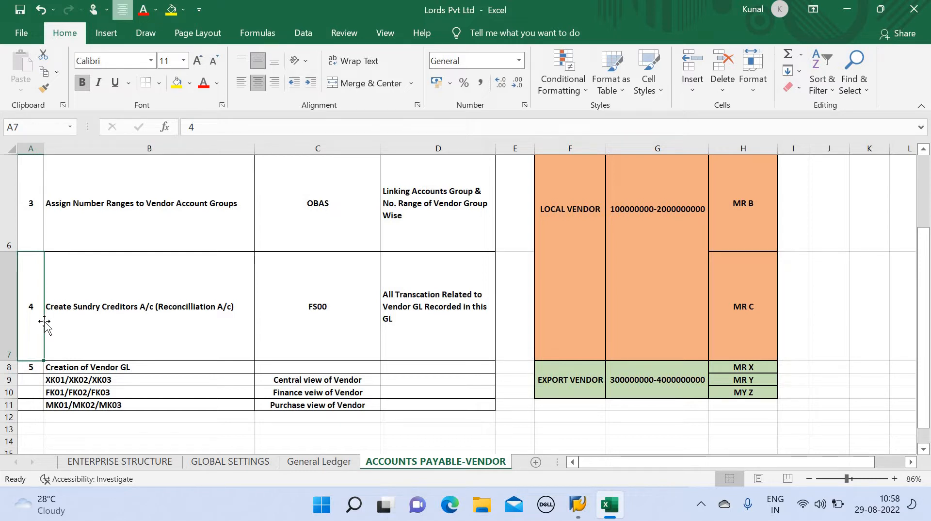
{"action": "key", "text": "Down"}
{"action": "key", "text": "Down"}
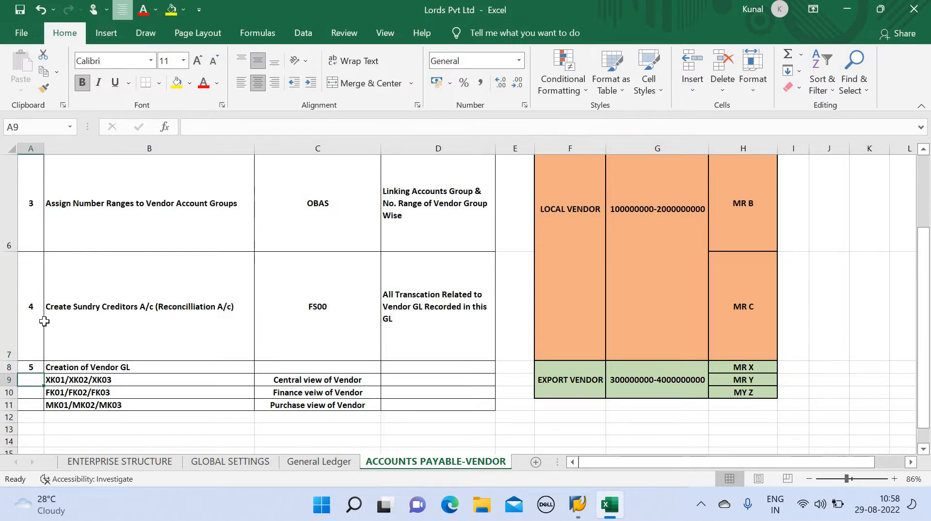
{"action": "key", "text": "Down"}
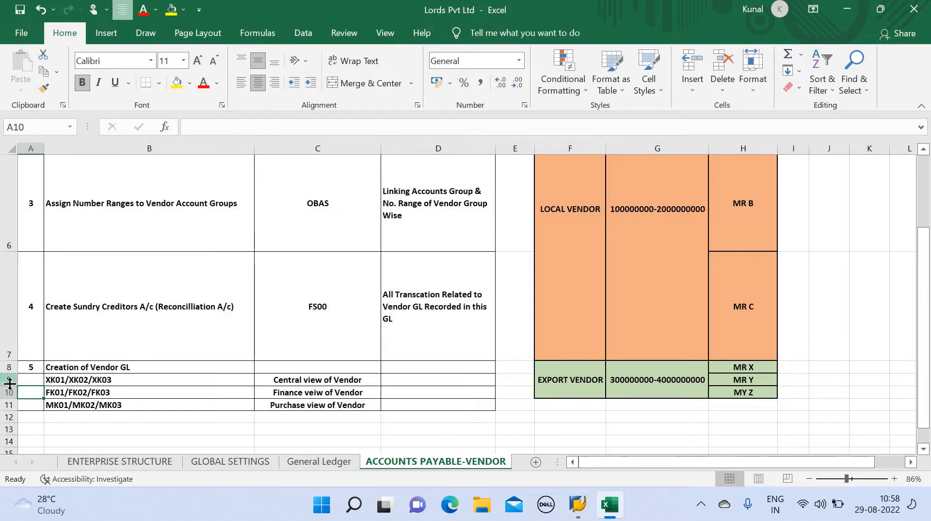
{"action": "left_click_drag", "start_coordinate": [10, 384], "coordinate": [10, 383]}
Point out rows 9–11 with the XK01, MK01 and FK01 codes, then return to the sheet top
{"action": "left_click", "coordinate": [7, 379]}
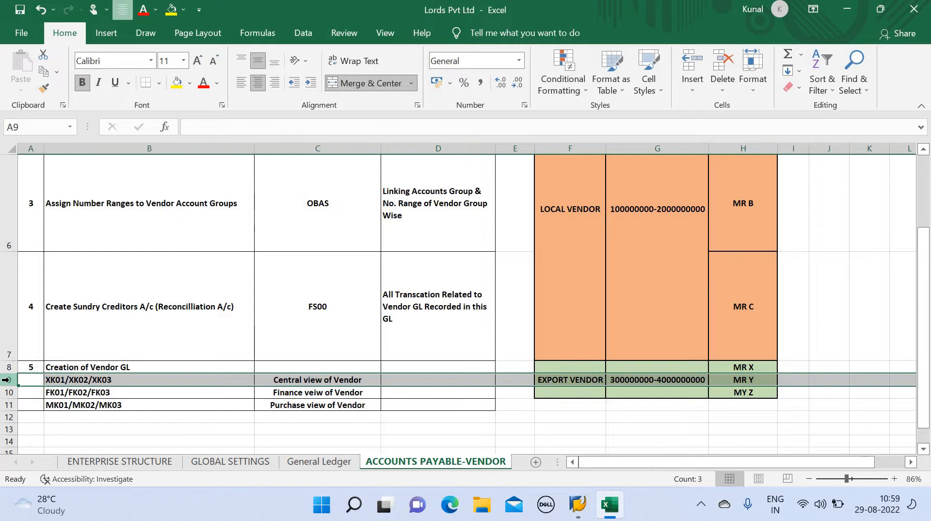
{"action": "key", "text": "Down"}
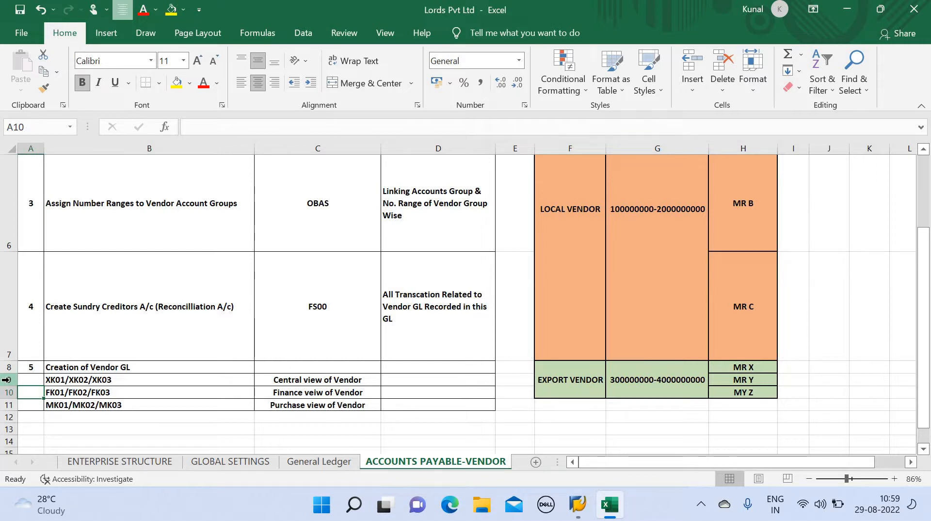
{"action": "key", "text": "Down"}
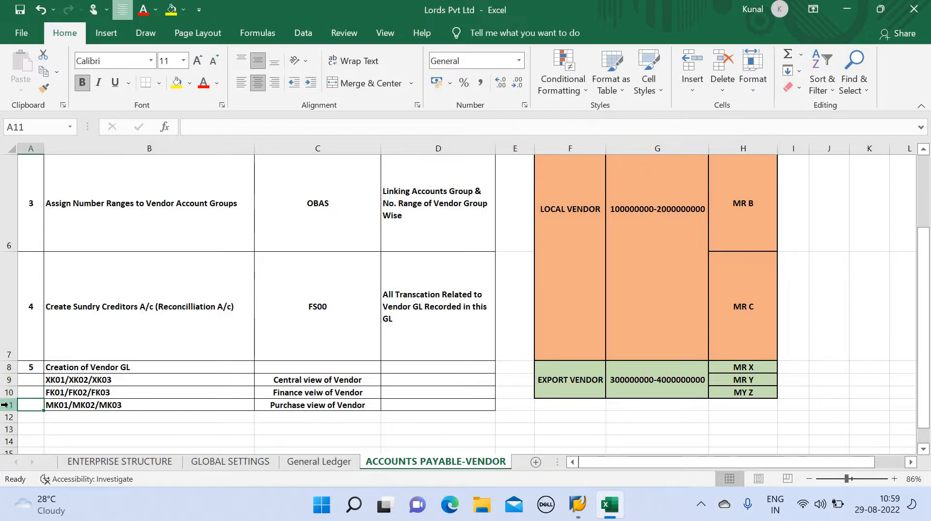
{"action": "left_click", "coordinate": [6, 405]}
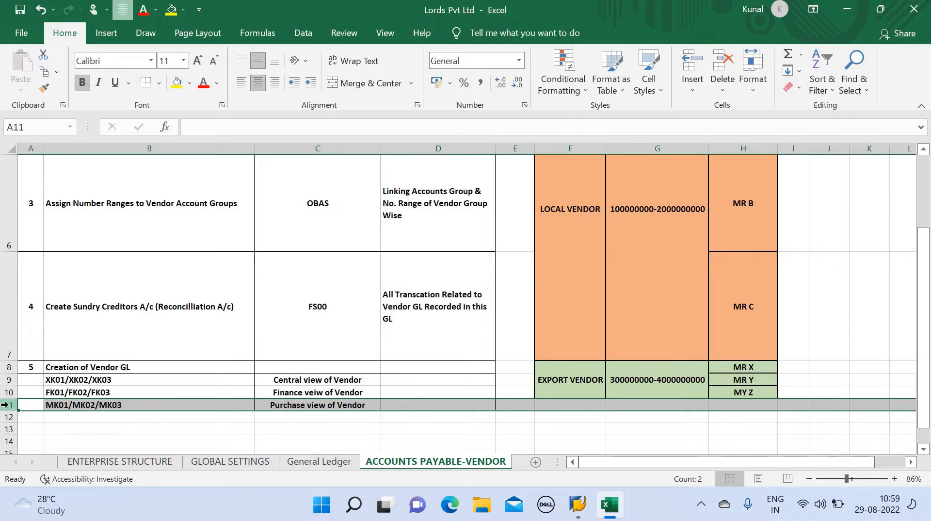
{"action": "key", "text": "Up"}
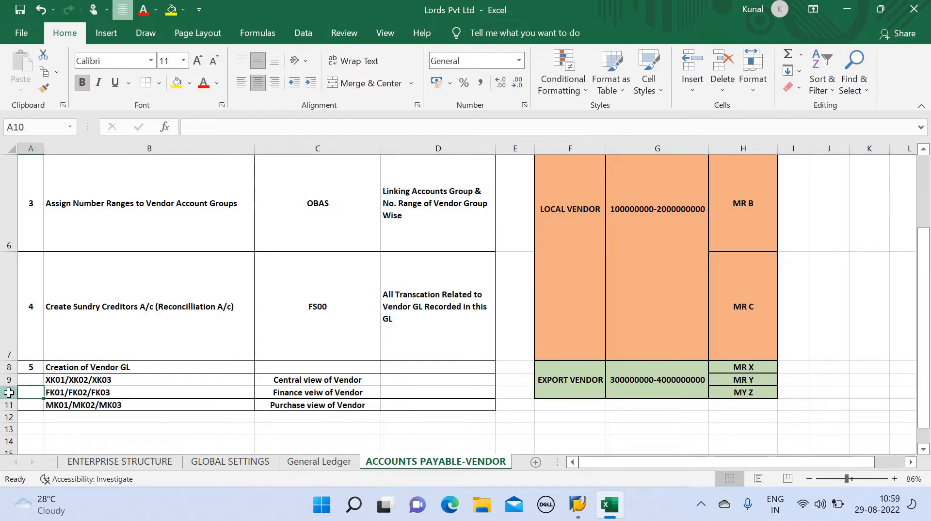
{"action": "left_click", "coordinate": [5, 392]}
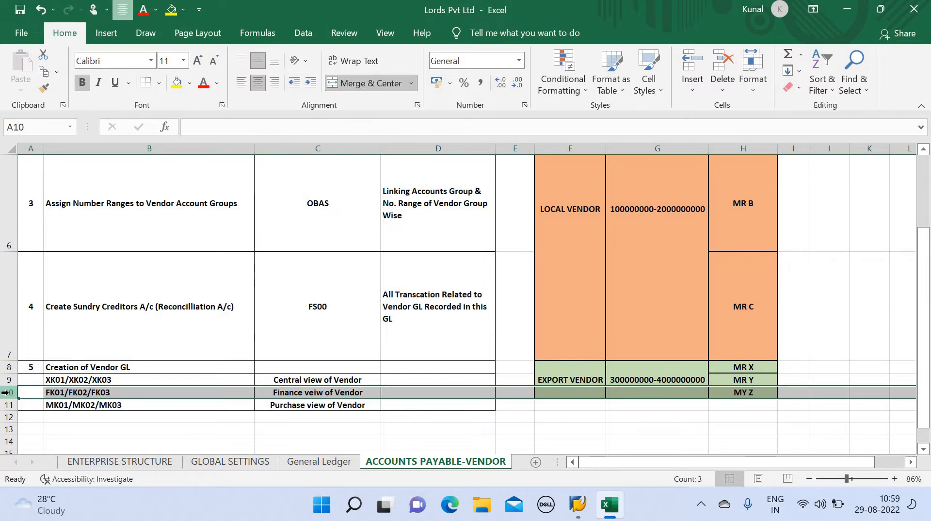
{"action": "key", "text": "Up"}
{"action": "key", "text": "ctrl+Home"}
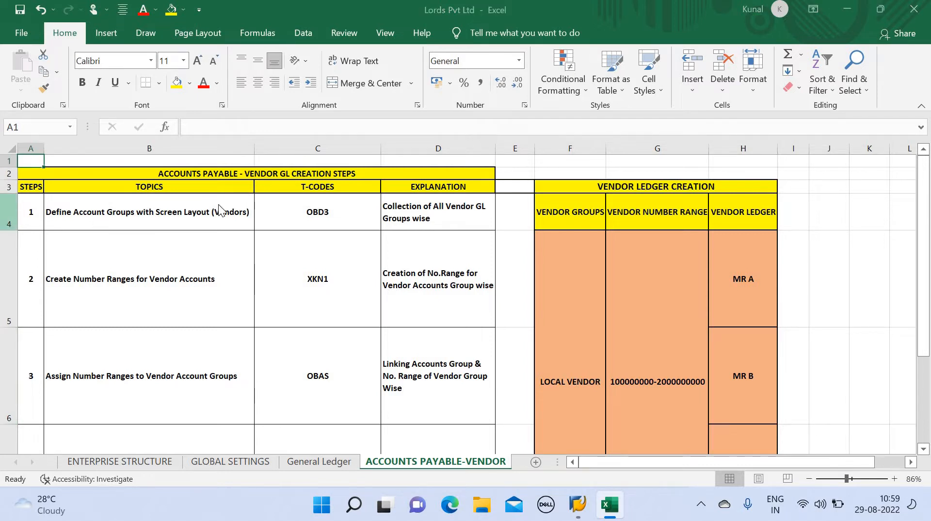
{"action": "key", "text": "alt+Tab"}
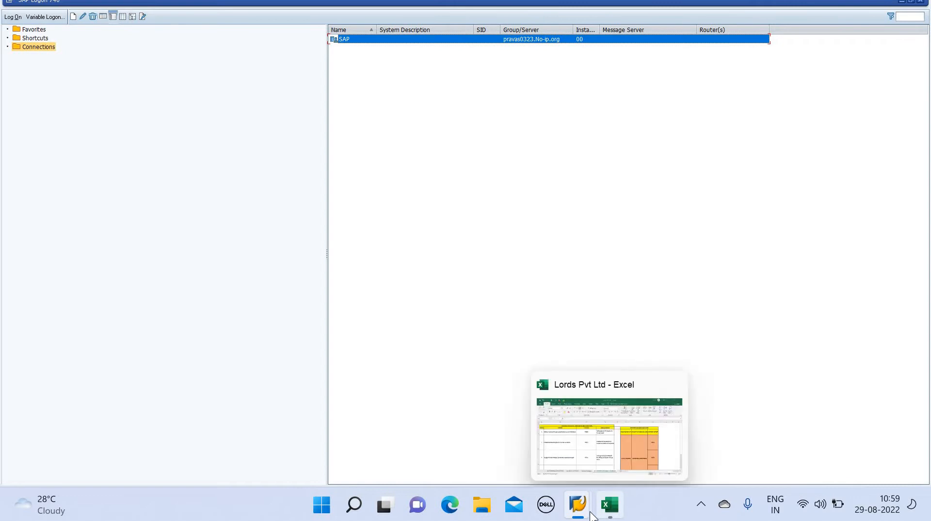
Bring SAP Easy Access forward and run transaction OBD3
{"action": "mouse_move", "coordinate": [577, 507]}
{"action": "left_click", "coordinate": [604, 446]}
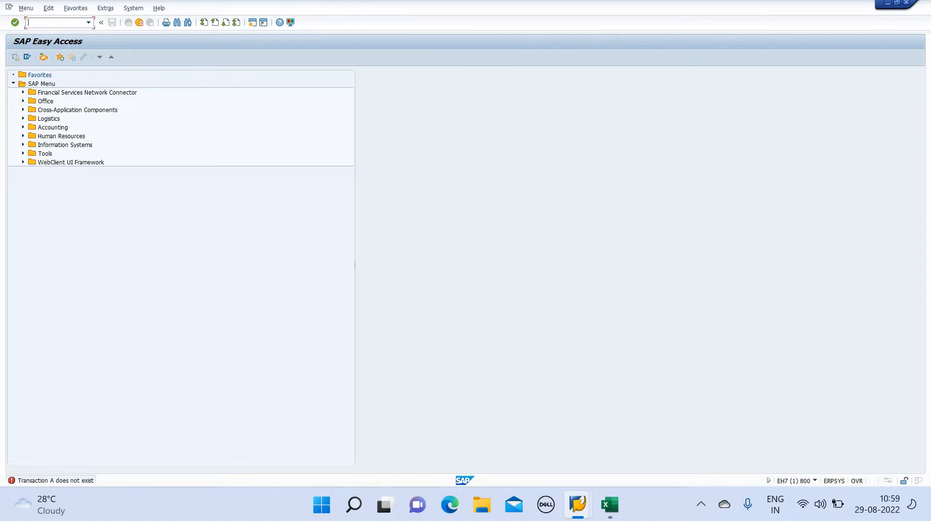
{"action": "type", "text": "obd3"}
{"action": "key", "text": "Return"}
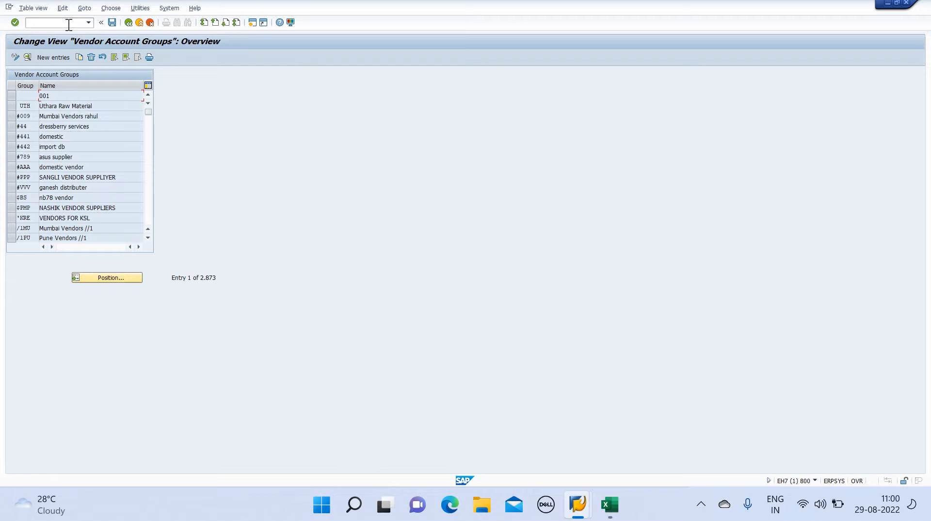
Add a new account group entry LFL1 with the meaning LOCAL VENDOR
{"action": "left_click", "coordinate": [61, 60]}
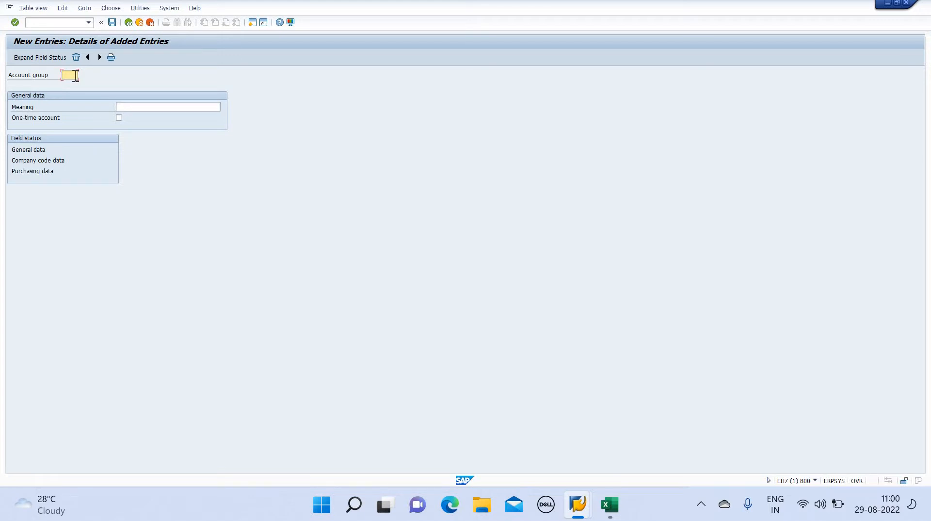
{"action": "type", "text": "l"}
{"action": "key", "text": "BackSpace"}
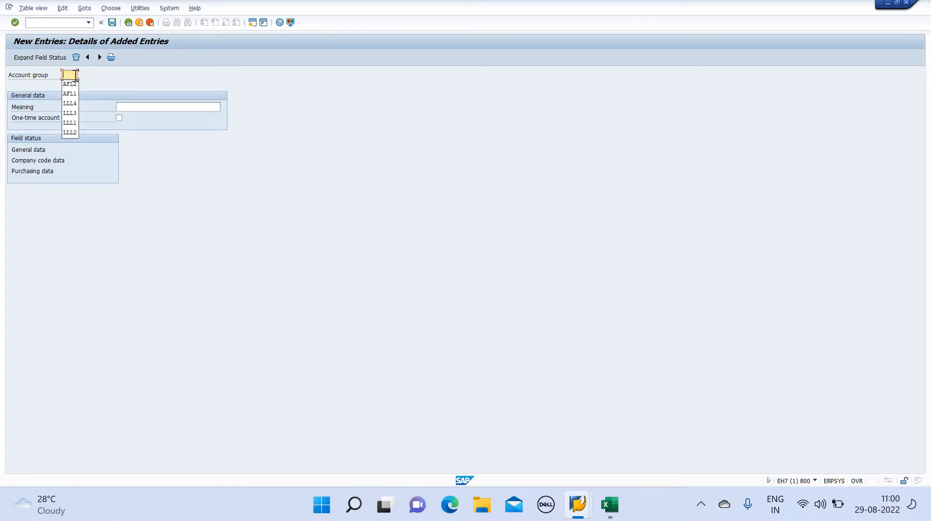
{"action": "type", "text": "lfl1"}
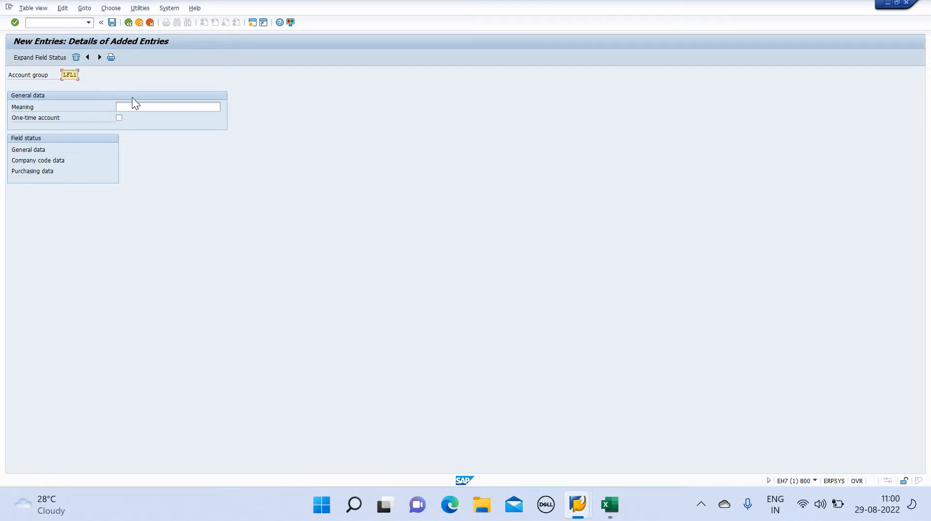
{"action": "left_click", "coordinate": [148, 107]}
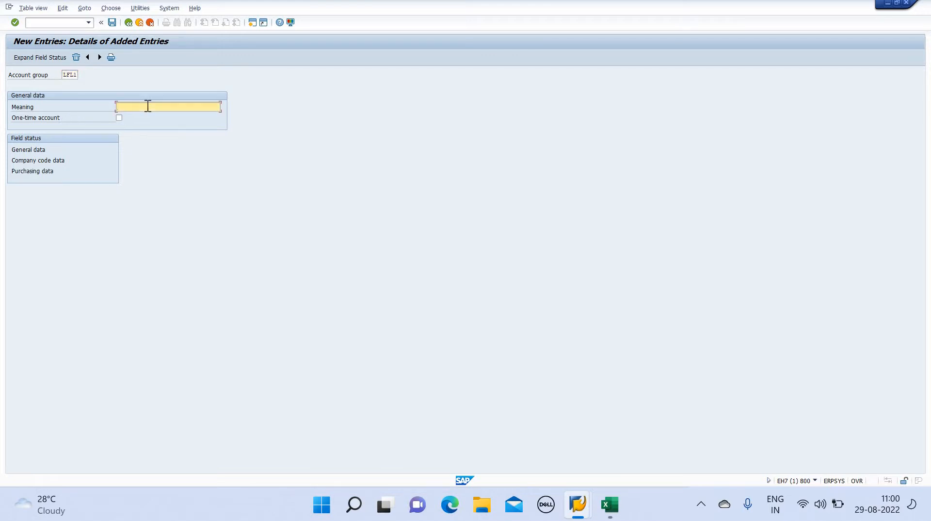
{"action": "type", "text": "LOCAL VENDOR"}
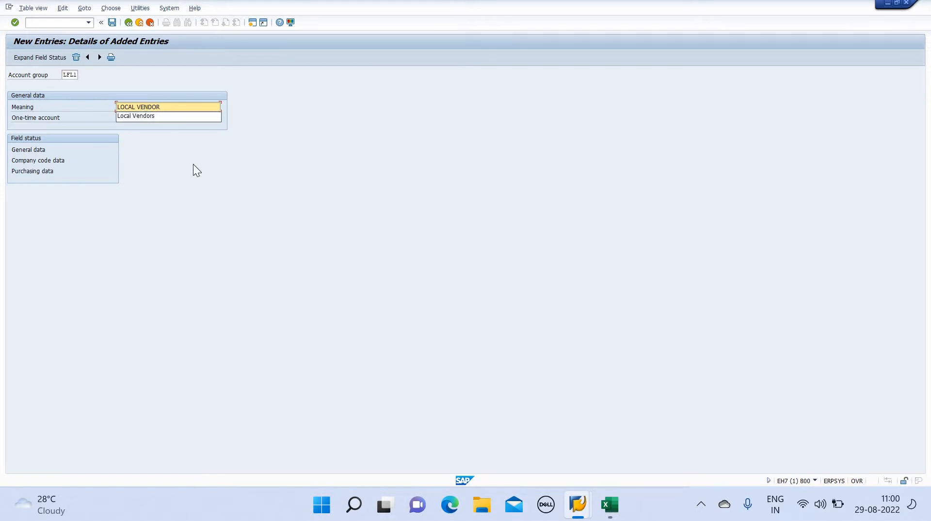
{"action": "key", "text": "Down"}
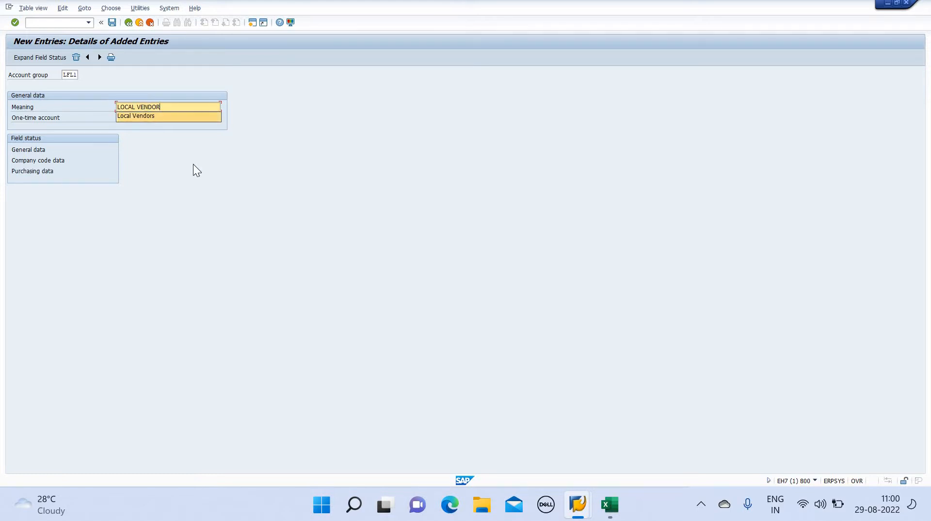
{"action": "left_click", "coordinate": [193, 164]}
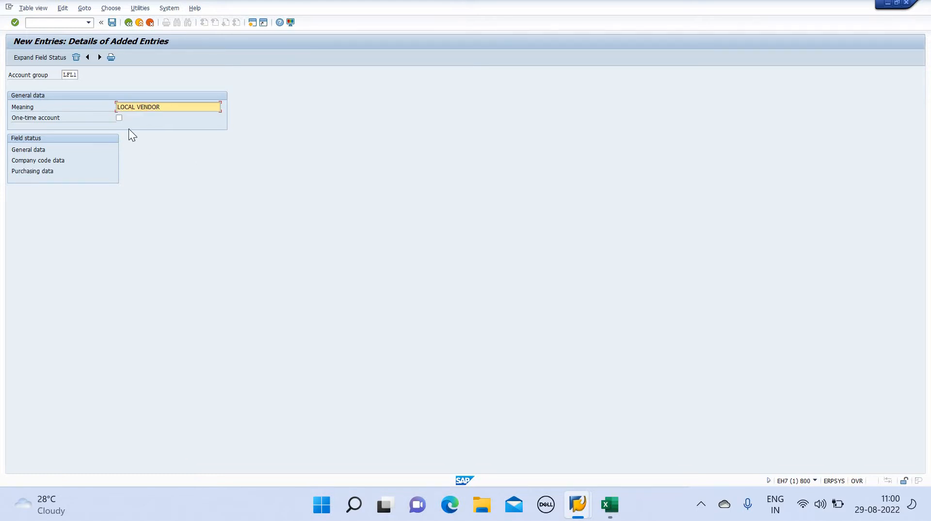
Save LFL1 under a customizing request and return to the account groups overview
{"action": "left_click", "coordinate": [112, 23]}
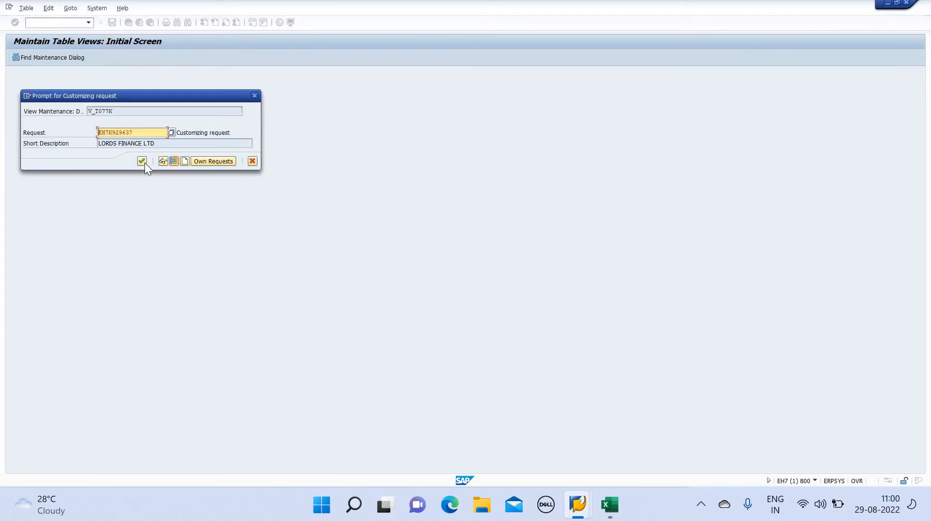
{"action": "left_click", "coordinate": [143, 161]}
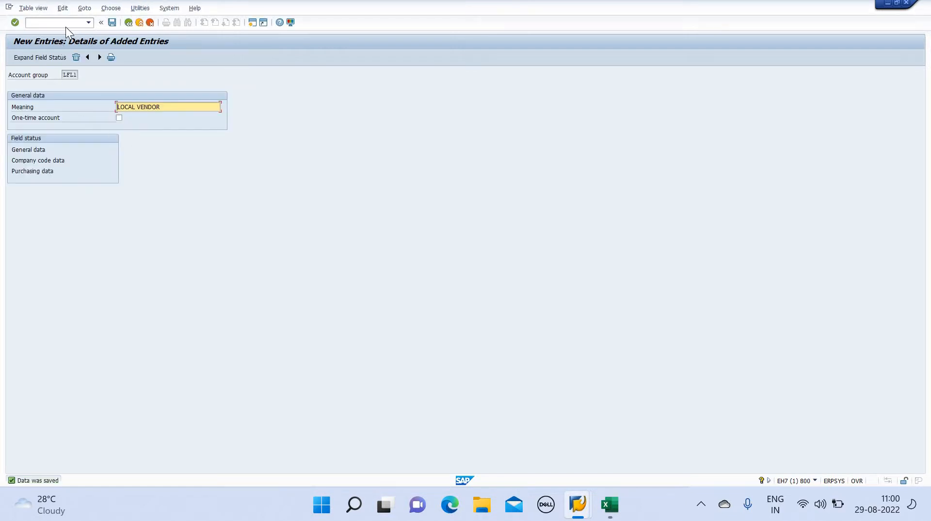
{"action": "left_click", "coordinate": [132, 23]}
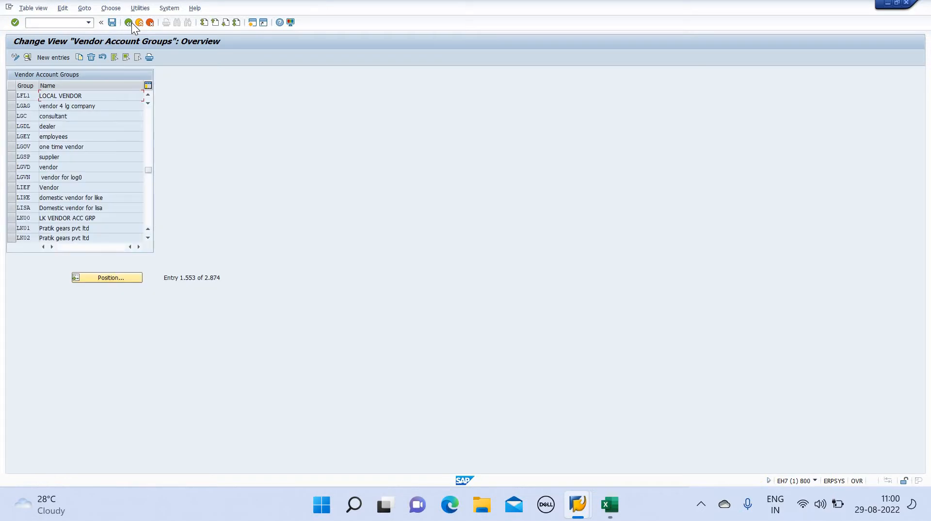
Create and save account group LFL2 with the meaning FOREIGN VENDOR
{"action": "left_click", "coordinate": [45, 55]}
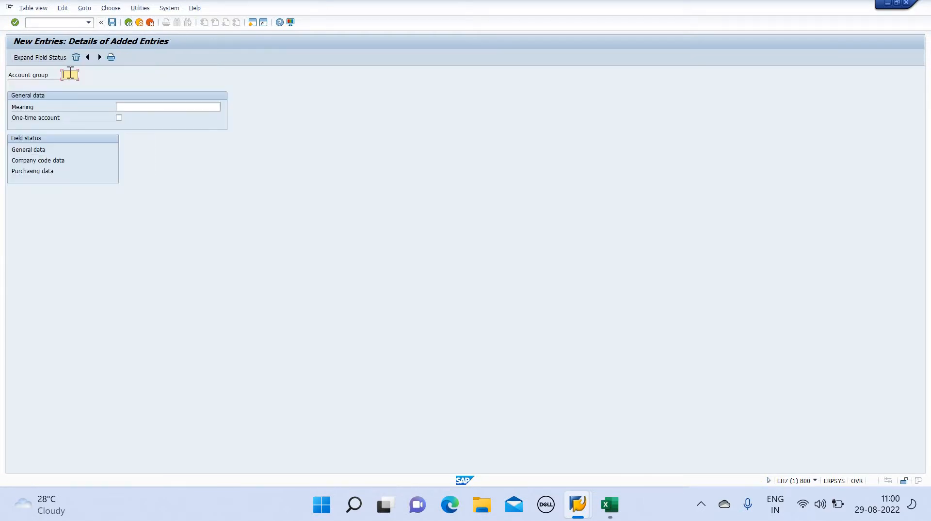
{"action": "type", "text": "LFL2"}
{"action": "left_click", "coordinate": [137, 108]}
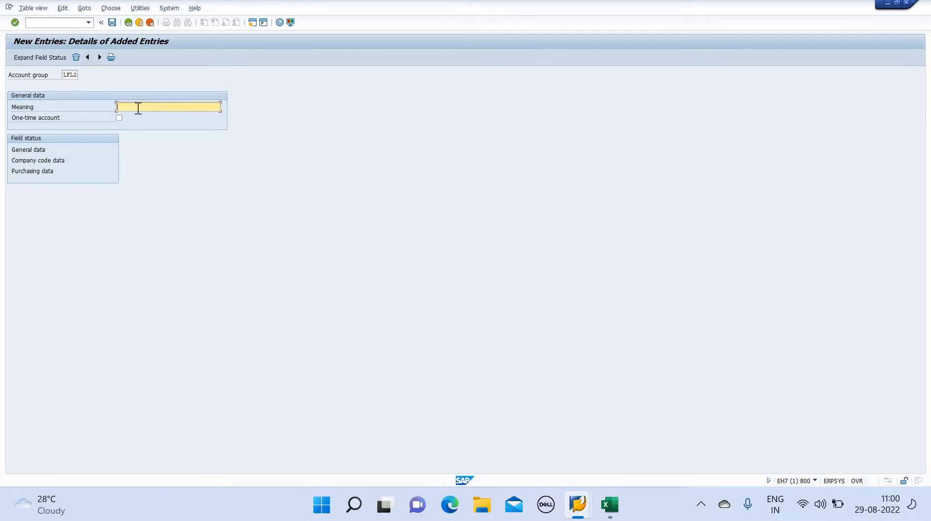
{"action": "type", "text": "FOREIGN "}
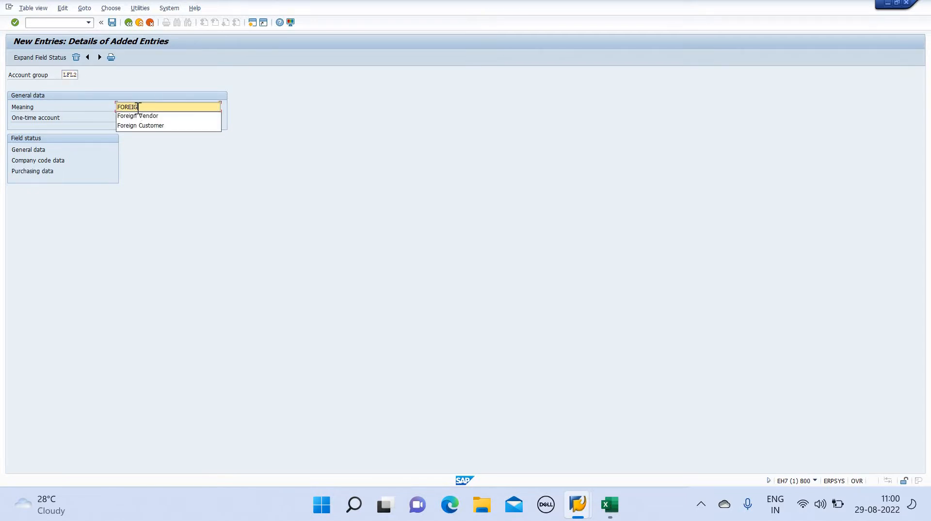
{"action": "type", "text": "VENDOR"}
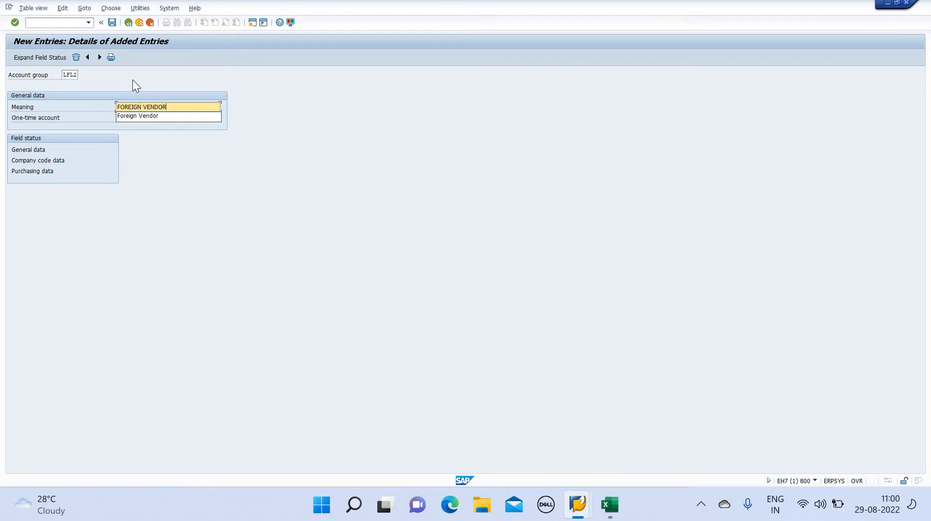
{"action": "left_click", "coordinate": [113, 23]}
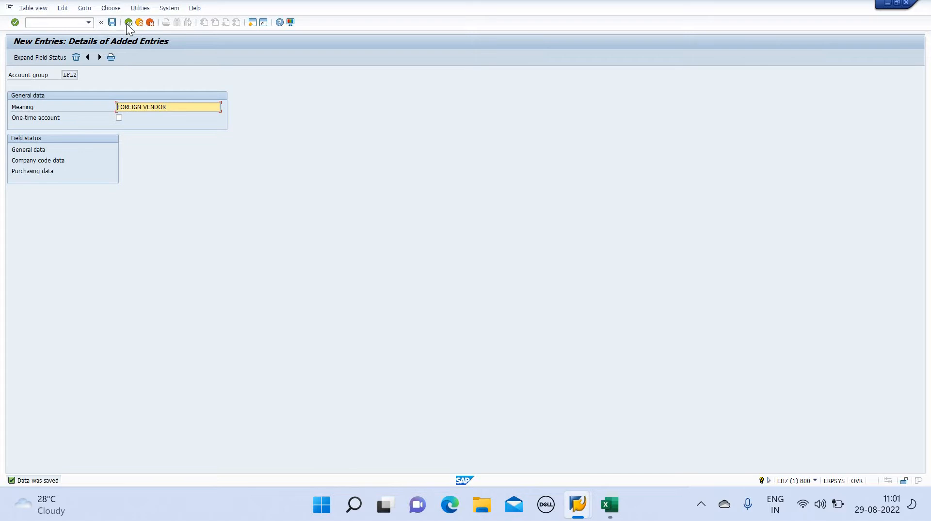
{"action": "left_click", "coordinate": [128, 23]}
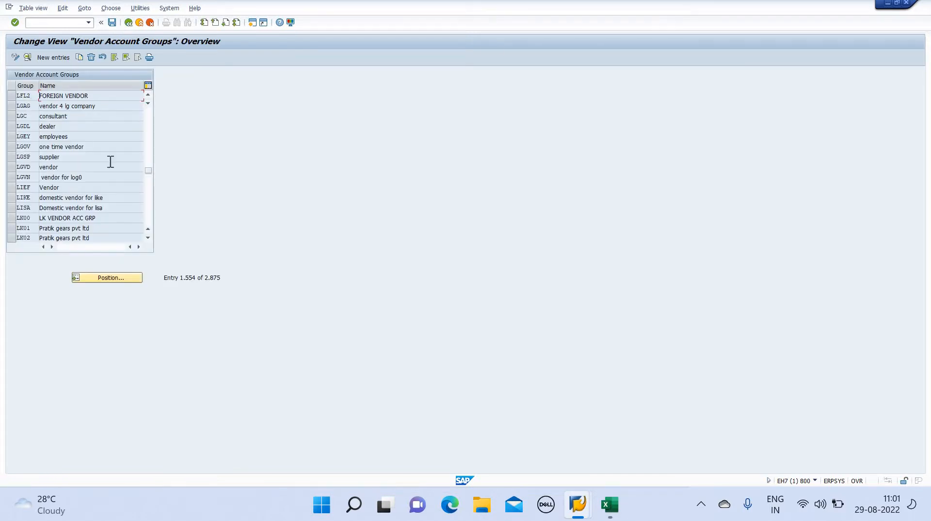
Position the list on LFL1 to confirm it, then go back to SAP Easy Access
{"action": "left_click", "coordinate": [105, 277]}
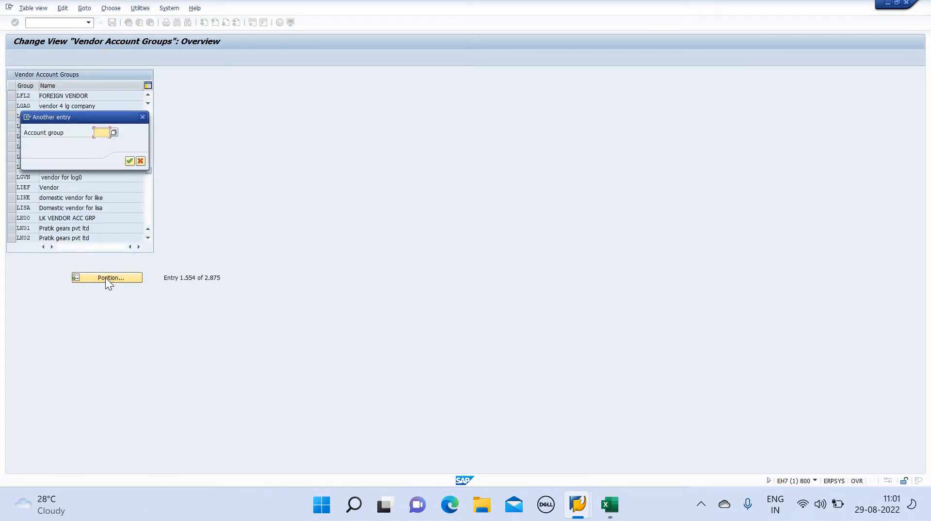
{"action": "type", "text": "LFL1"}
{"action": "key", "text": "Return"}
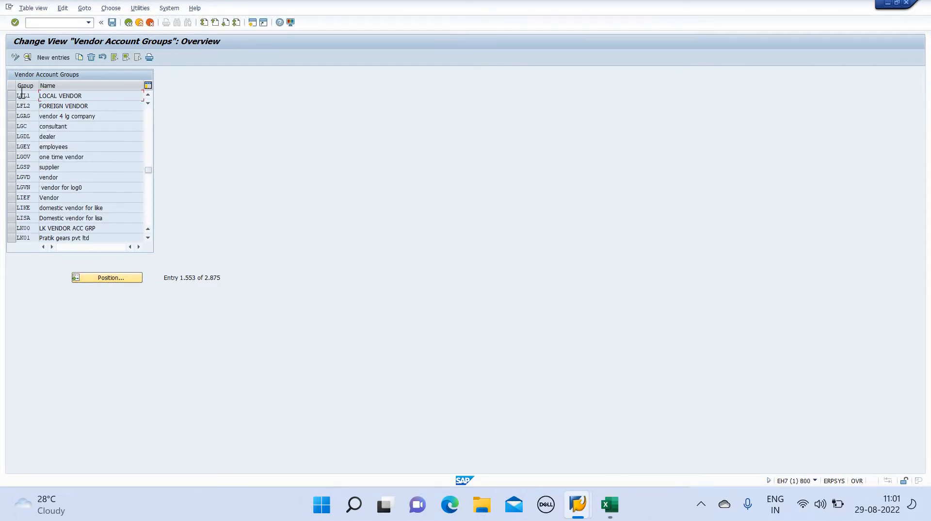
{"action": "left_click", "coordinate": [128, 23]}
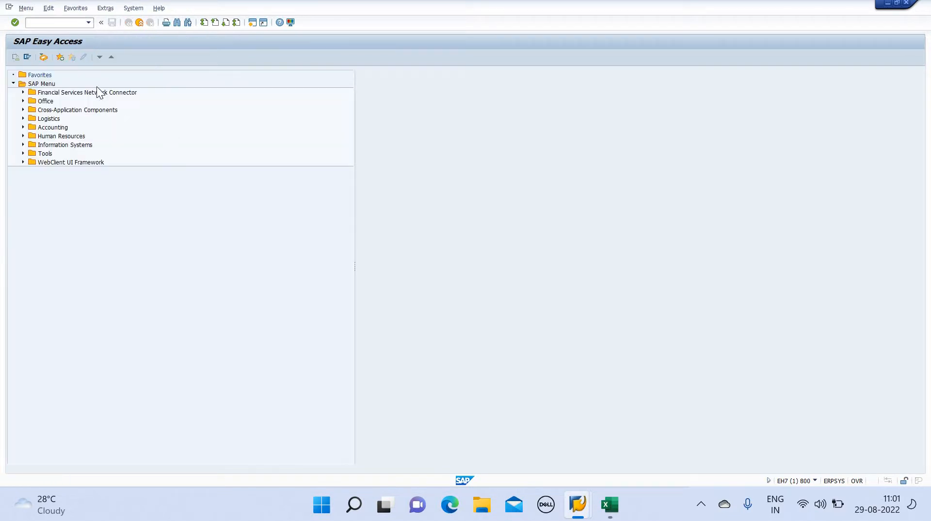
Run XKN1 and open the vendor number range intervals in change mode
{"action": "left_click", "coordinate": [66, 23]}
{"action": "type", "text": "XKN1"}
{"action": "key", "text": "Return"}
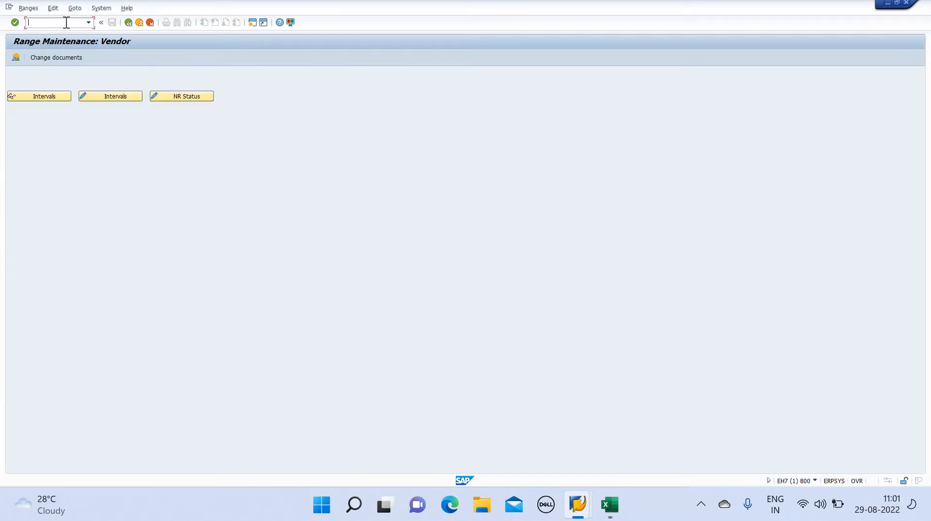
{"action": "left_click", "coordinate": [125, 96]}
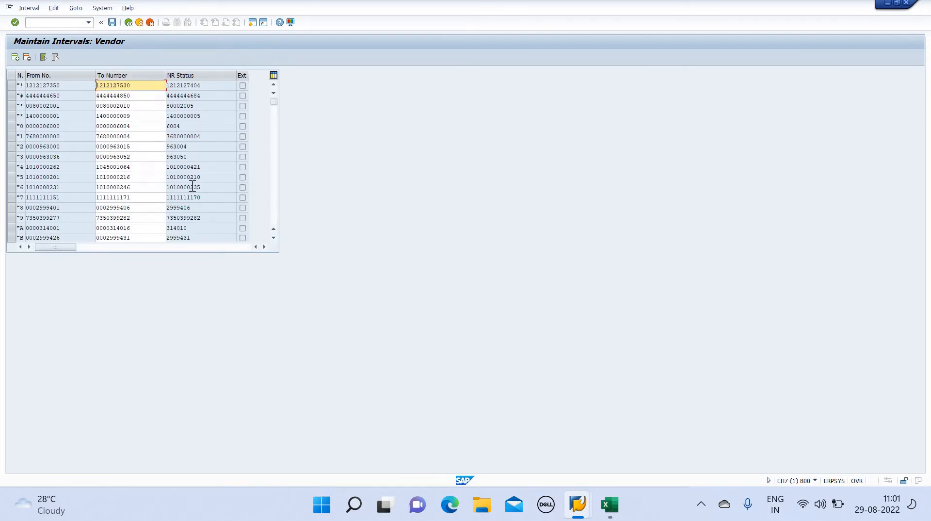
Browse the existing vendor intervals and insert a new blank interval row
{"action": "key", "text": "Down"}
{"action": "key", "text": "Down"}
{"action": "key", "text": "Down"}
{"action": "key", "text": "Down"}
{"action": "key", "text": "Down"}
{"action": "key", "text": "Down"}
{"action": "key", "text": "Down"}
{"action": "key", "text": "Down"}
{"action": "key", "text": "Down"}
{"action": "key", "text": "Down"}
{"action": "key", "text": "Down"}
{"action": "key", "text": "Down"}
{"action": "key", "text": "Down"}
{"action": "key", "text": "Down"}
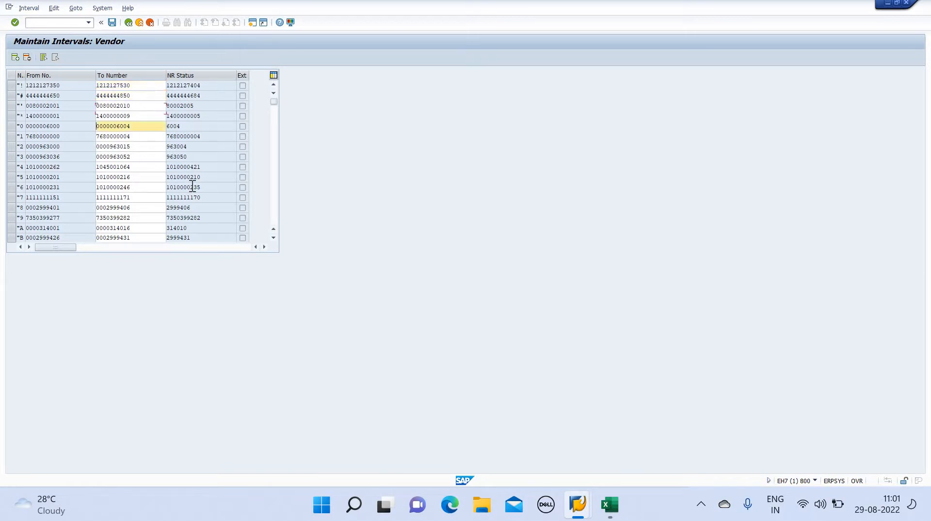
{"action": "key", "text": "Down"}
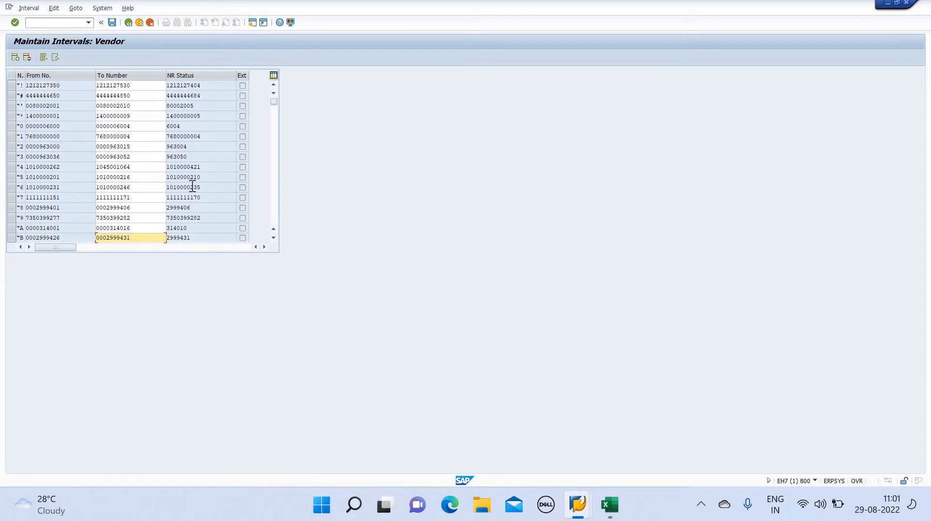
{"action": "key", "text": "Up"}
{"action": "key", "text": "Up"}
{"action": "key", "text": "Up"}
{"action": "key", "text": "Up"}
{"action": "key", "text": "Up"}
{"action": "key", "text": "Up"}
{"action": "key", "text": "Up"}
{"action": "key", "text": "Up"}
{"action": "key", "text": "Up"}
{"action": "key", "text": "Up"}
{"action": "key", "text": "Up"}
{"action": "key", "text": "Up"}
{"action": "key", "text": "Up"}
{"action": "key", "text": "Up"}
{"action": "key", "text": "Up"}
{"action": "key", "text": "Down"}
{"action": "key", "text": "Down"}
{"action": "key", "text": "Down"}
{"action": "key", "text": "Down"}
{"action": "key", "text": "Down"}
{"action": "key", "text": "Down"}
{"action": "key", "text": "Down"}
{"action": "key", "text": "Down"}
{"action": "key", "text": "Down"}
{"action": "key", "text": "Down"}
{"action": "key", "text": "Down"}
{"action": "key", "text": "Down"}
{"action": "key", "text": "Down"}
{"action": "key", "text": "Down"}
{"action": "key", "text": "Down"}
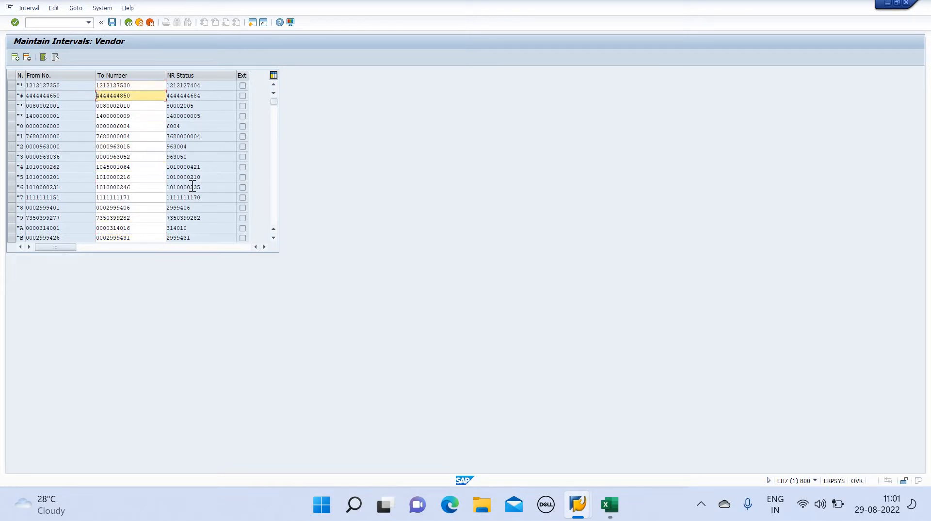
{"action": "left_click", "coordinate": [273, 237]}
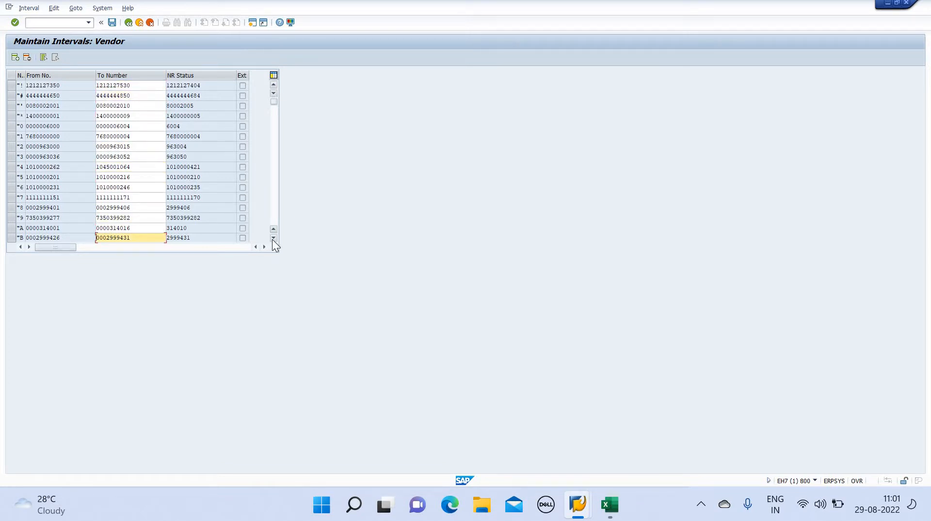
{"action": "left_click", "coordinate": [273, 85]}
{"action": "left_click", "coordinate": [15, 57]}
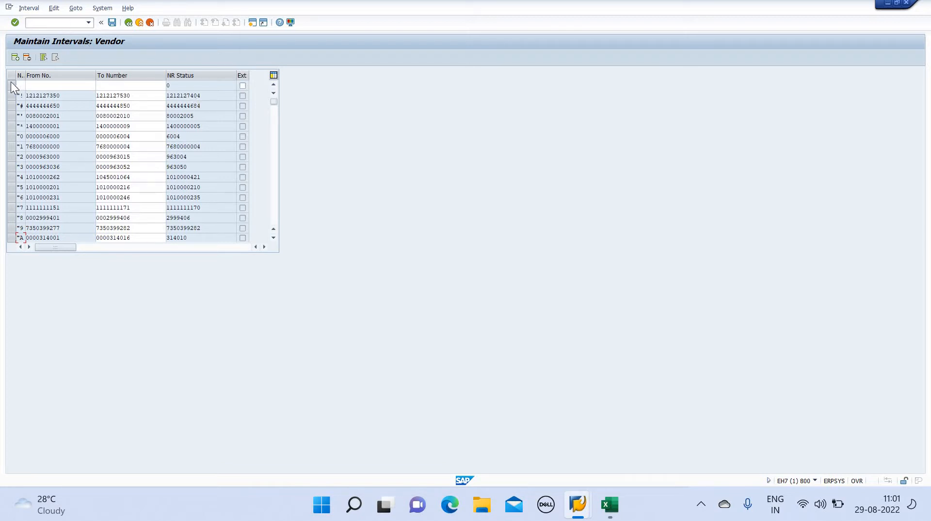
{"action": "double_click", "coordinate": [273, 237]}
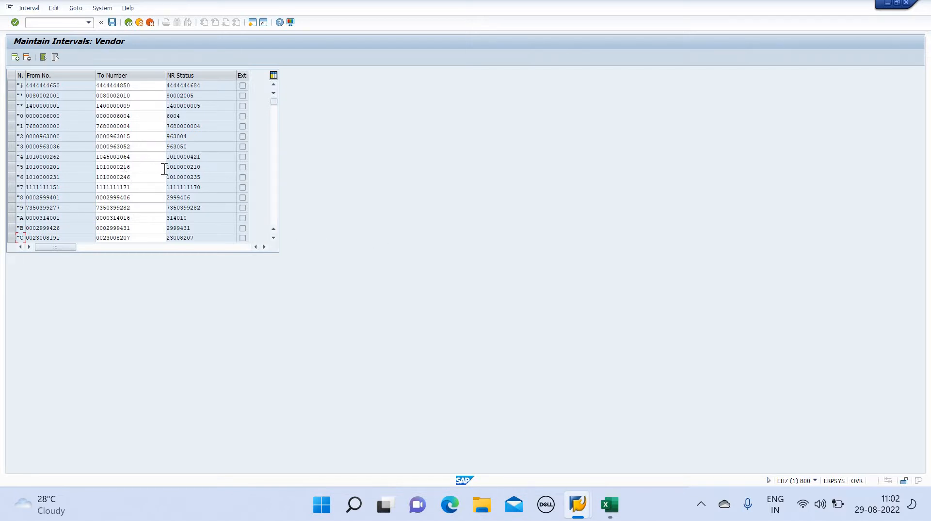
{"action": "key", "text": "alt+Tab"}
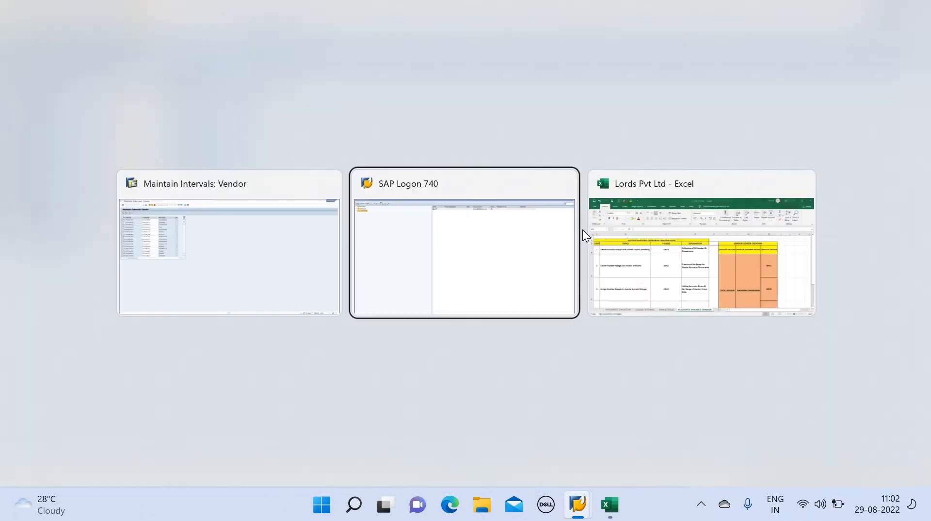
{"action": "left_click", "coordinate": [646, 284]}
{"action": "left_click", "coordinate": [520, 205]}
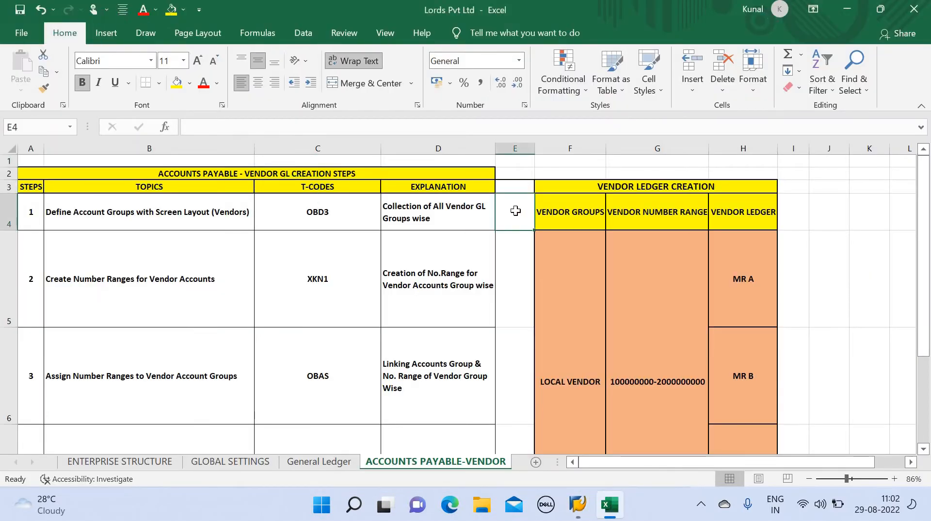
{"action": "type", "text": "LFL"}
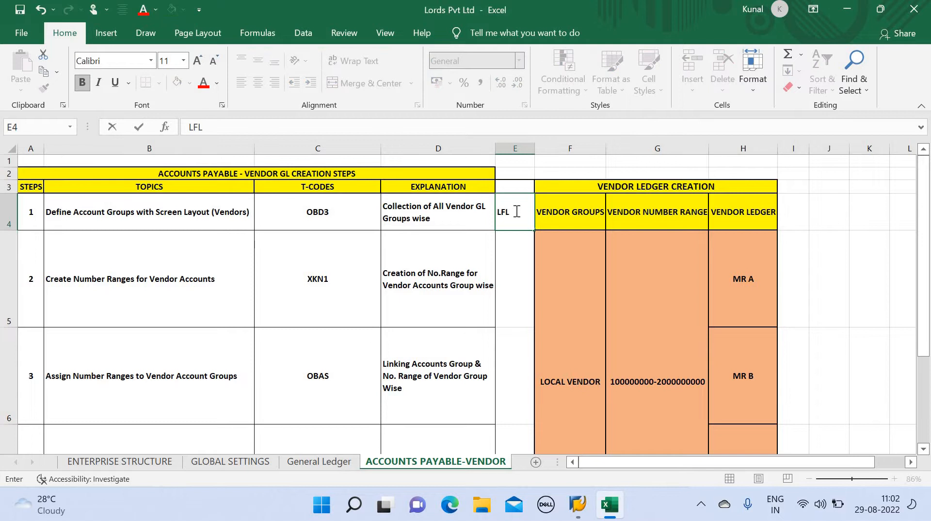
{"action": "type", "text": "1/LFL"}
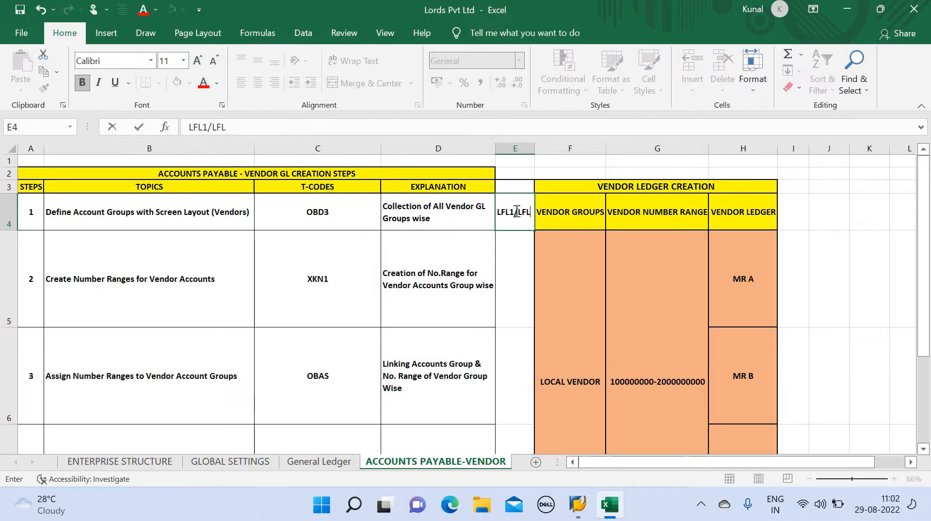
{"action": "type", "text": "2"}
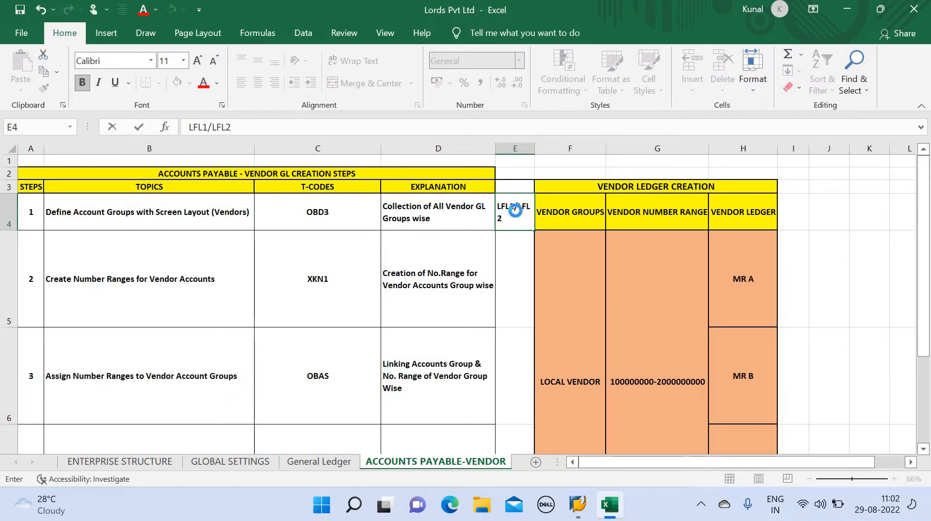
{"action": "key", "text": "ctrl+Return"}
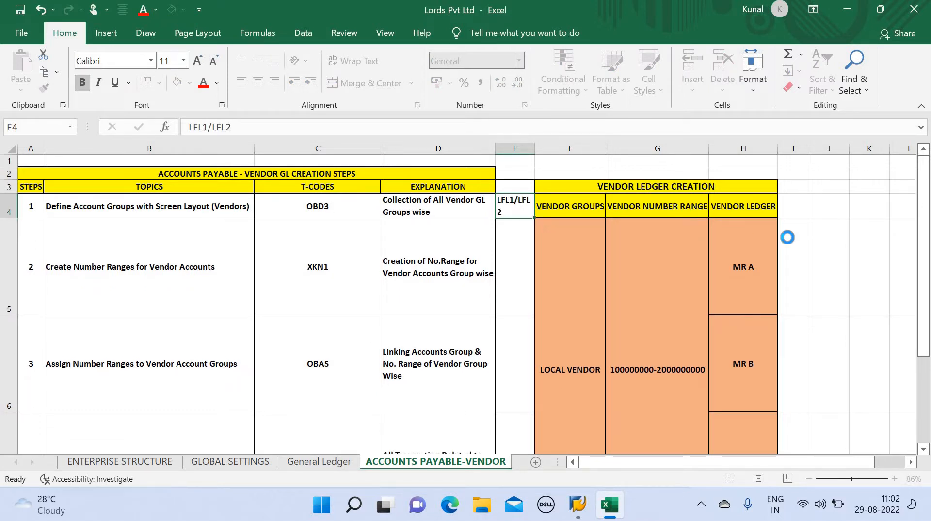
{"action": "left_click", "coordinate": [840, 262]}
{"action": "key", "text": "Left"}
{"action": "key", "text": "Left"}
{"action": "key", "text": "Left"}
{"action": "key", "text": "Left"}
{"action": "key", "text": "Left"}
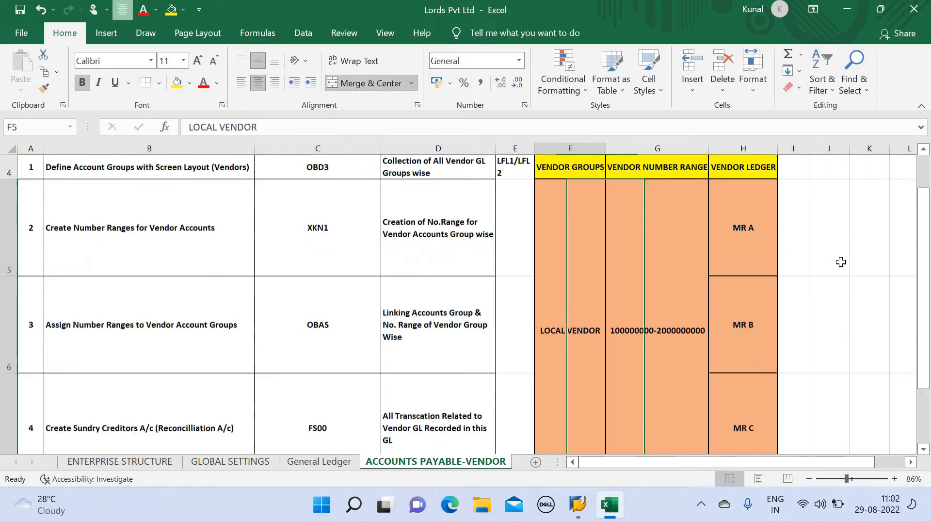
{"action": "key", "text": "Down"}
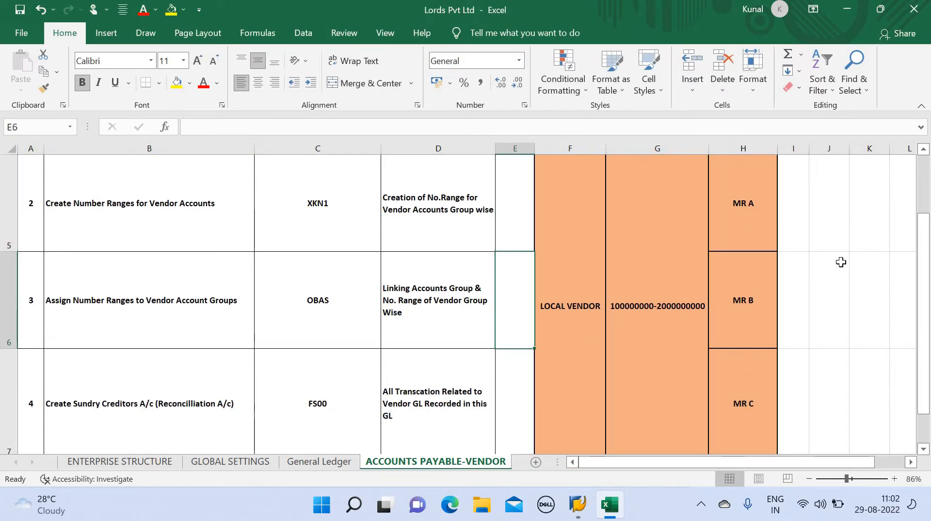
{"action": "key", "text": "Right"}
{"action": "key", "text": "Right"}
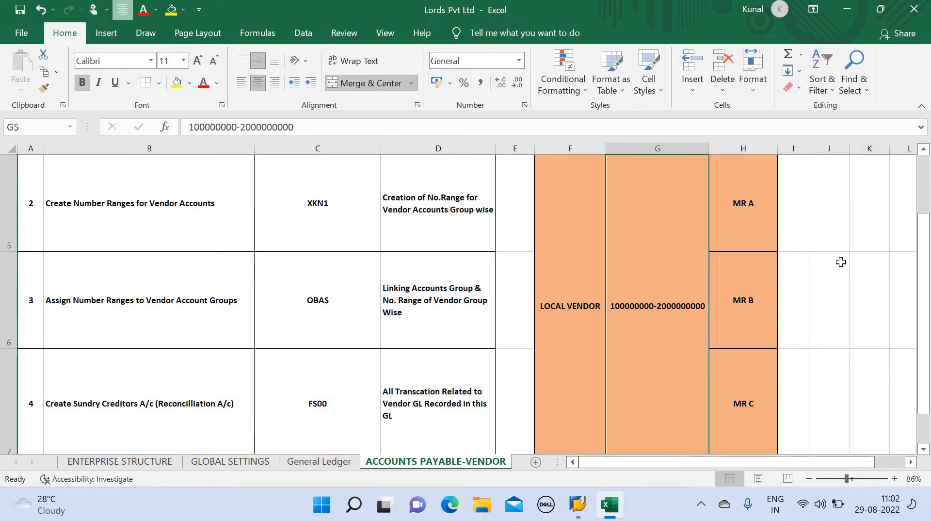
{"action": "key", "text": "Left"}
{"action": "key", "text": "Left"}
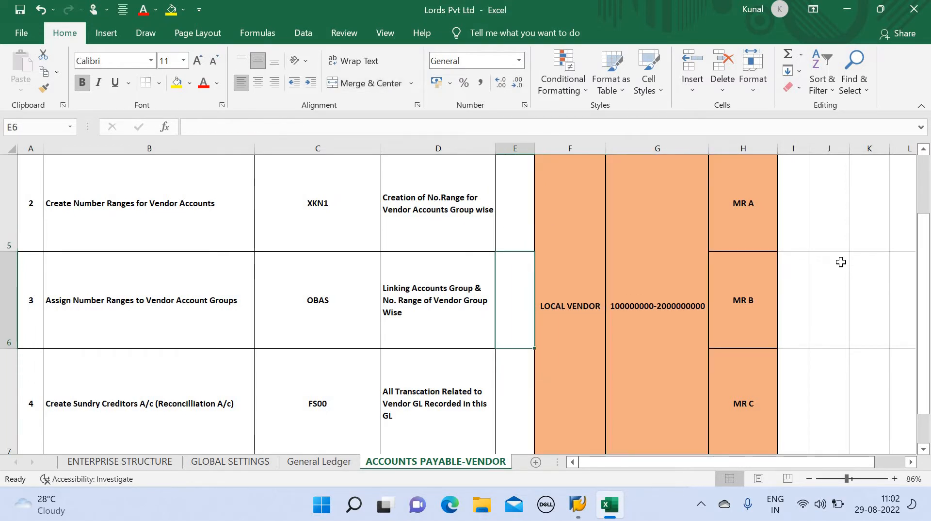
{"action": "key", "text": "Down"}
{"action": "key", "text": "Up"}
{"action": "key", "text": "Up"}
{"action": "key", "text": "Up"}
{"action": "key", "text": "Up"}
{"action": "key", "text": "Up"}
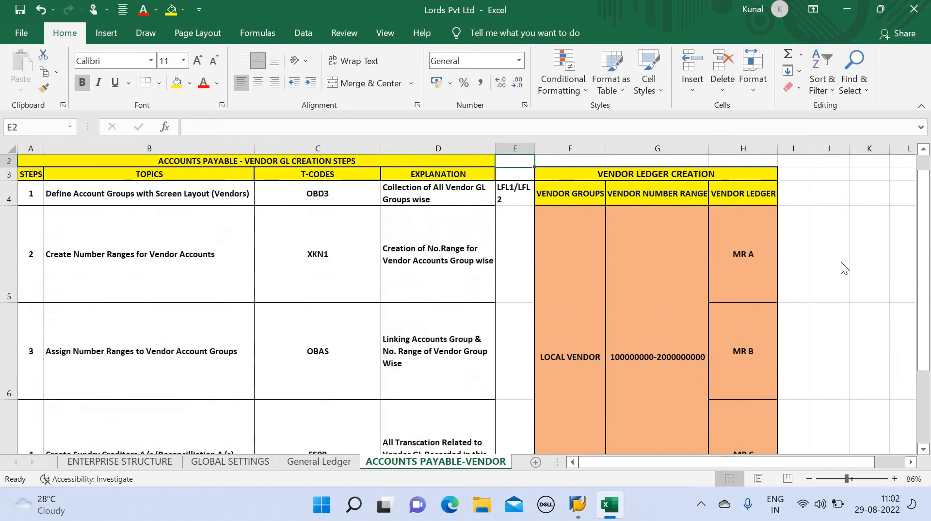
{"action": "key", "text": "alt+Tab"}
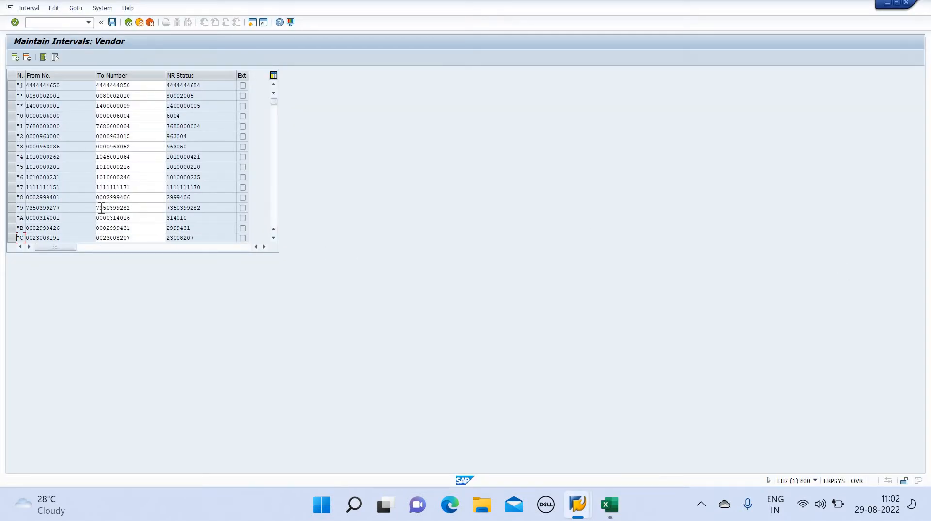
Select interval A in SAP and start typing "A into Excel cell E5
{"action": "left_click", "coordinate": [9, 218]}
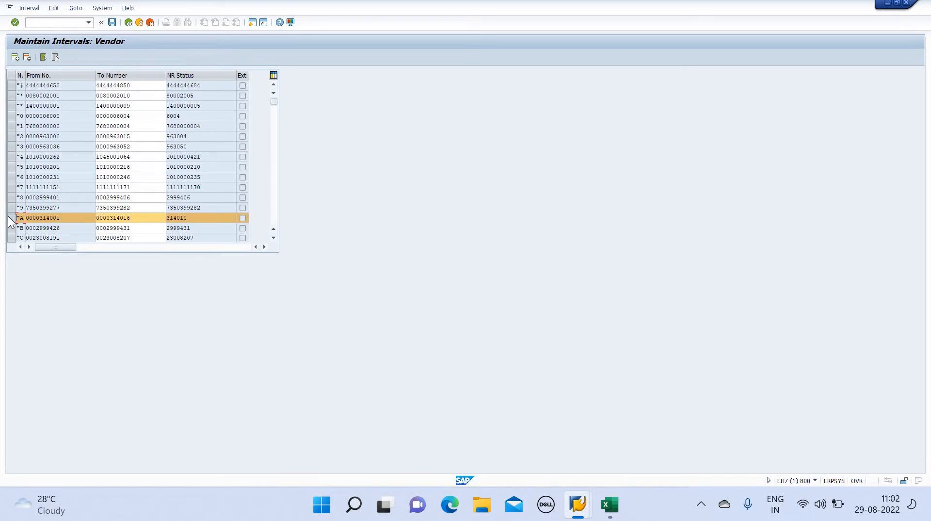
{"action": "key", "text": "alt+Tab"}
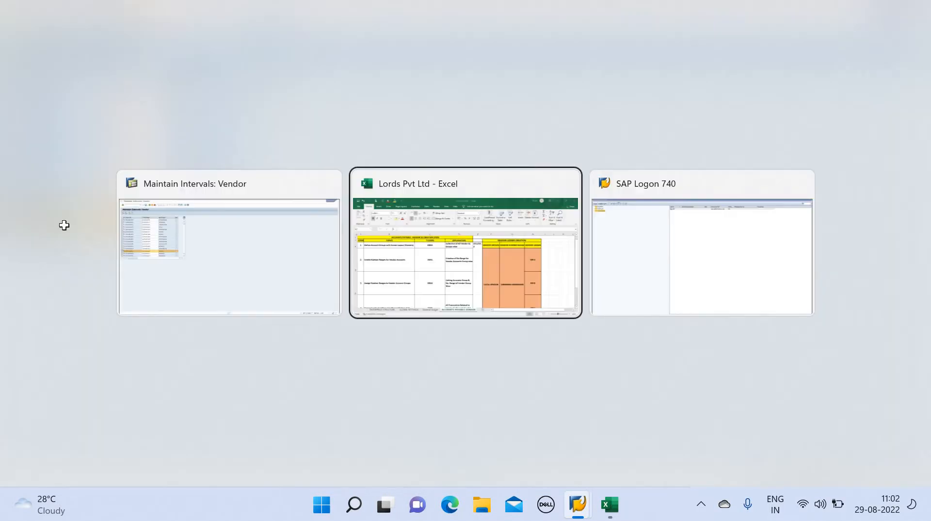
{"action": "left_click", "coordinate": [512, 237]}
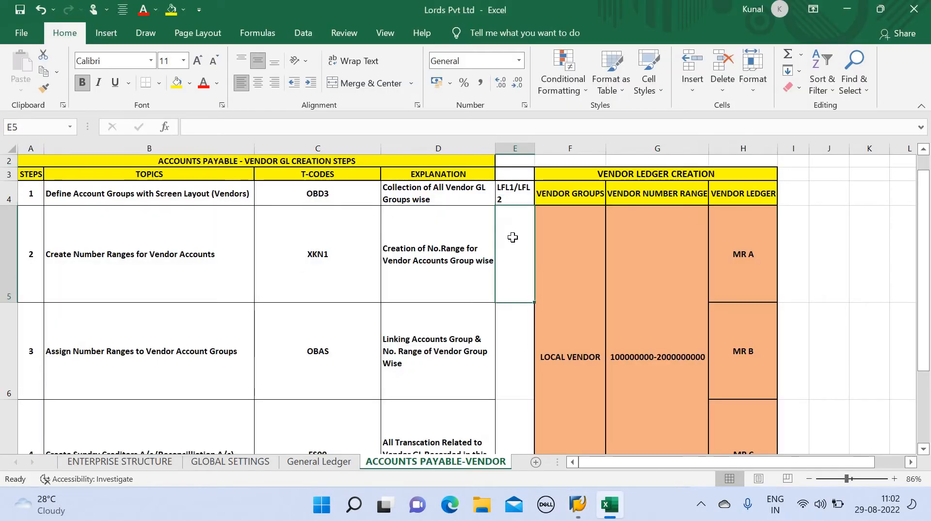
{"action": "double_click", "coordinate": [513, 237]}
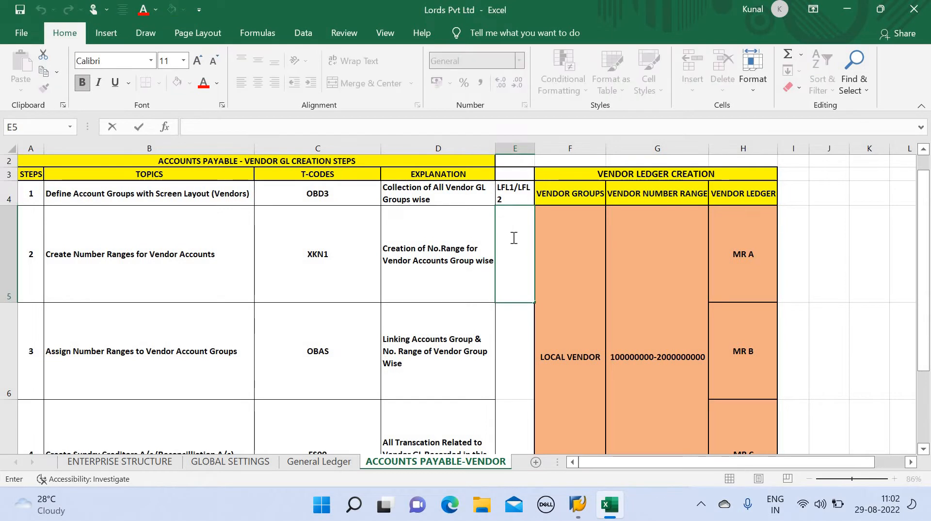
{"action": "type", "text": "\"A/"}
{"action": "key", "text": "alt+Tab"}
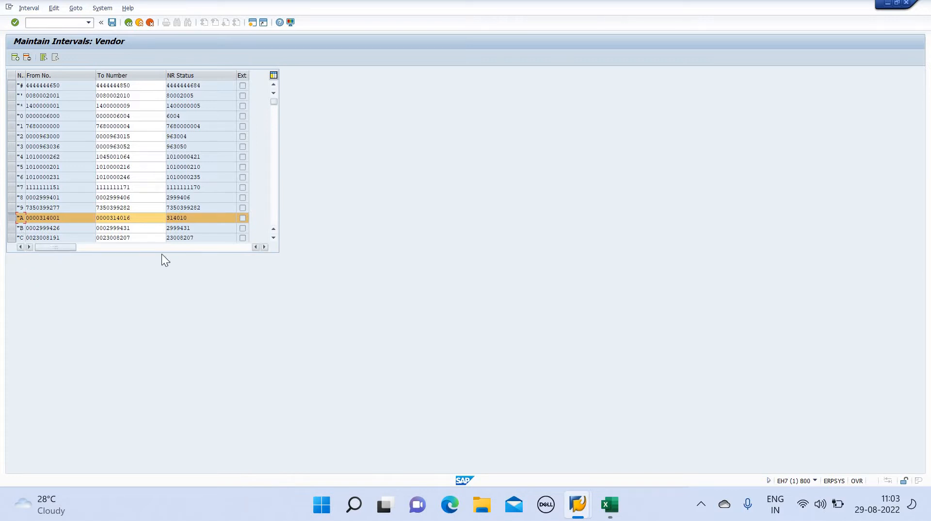
{"action": "left_click", "coordinate": [273, 238]}
{"action": "left_click", "coordinate": [273, 237]}
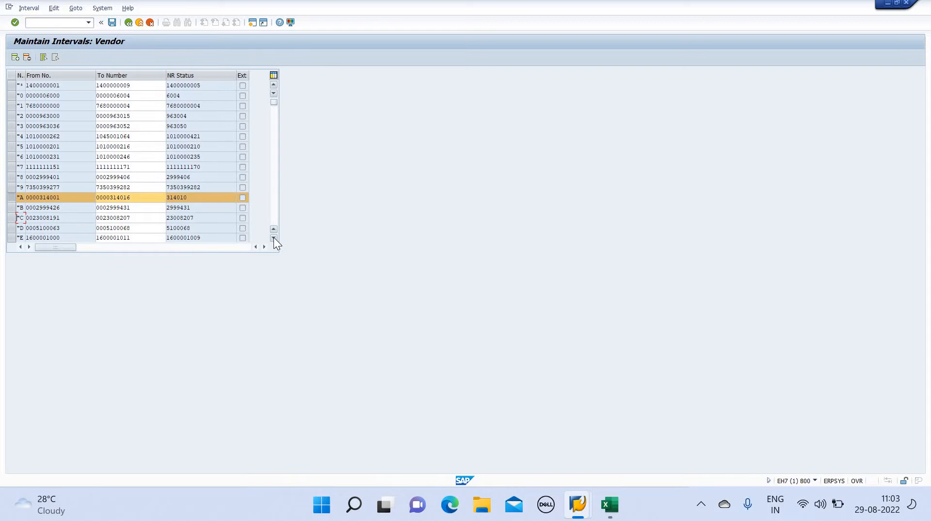
{"action": "left_click", "coordinate": [274, 237]}
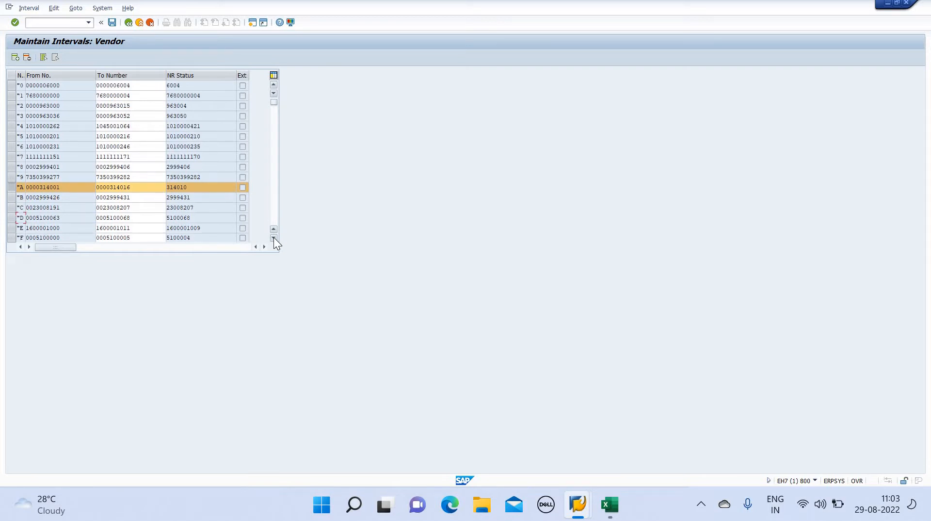
{"action": "left_click", "coordinate": [273, 237]}
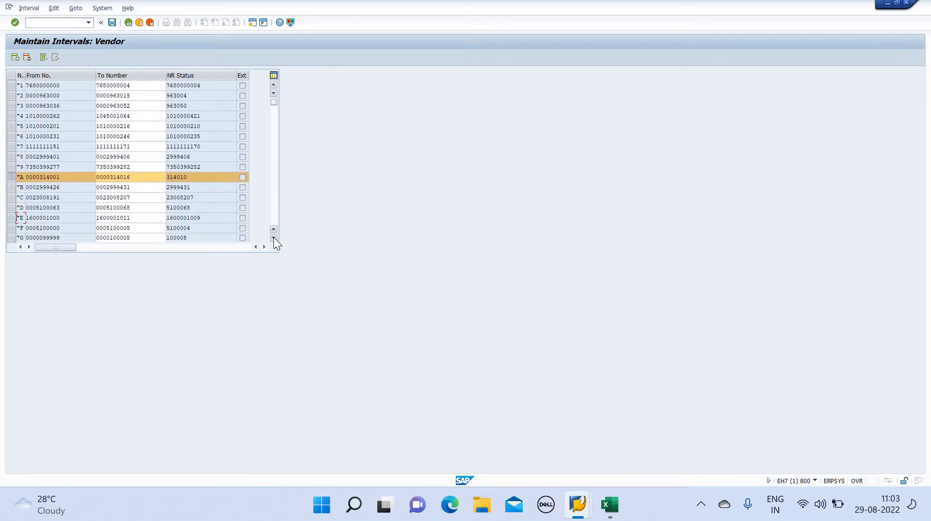
{"action": "left_click", "coordinate": [273, 237]}
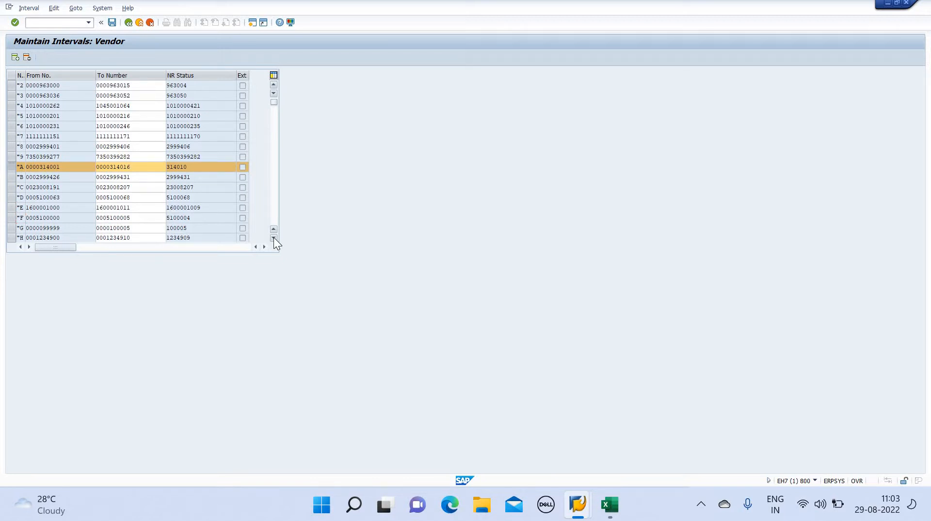
{"action": "left_click", "coordinate": [274, 237]}
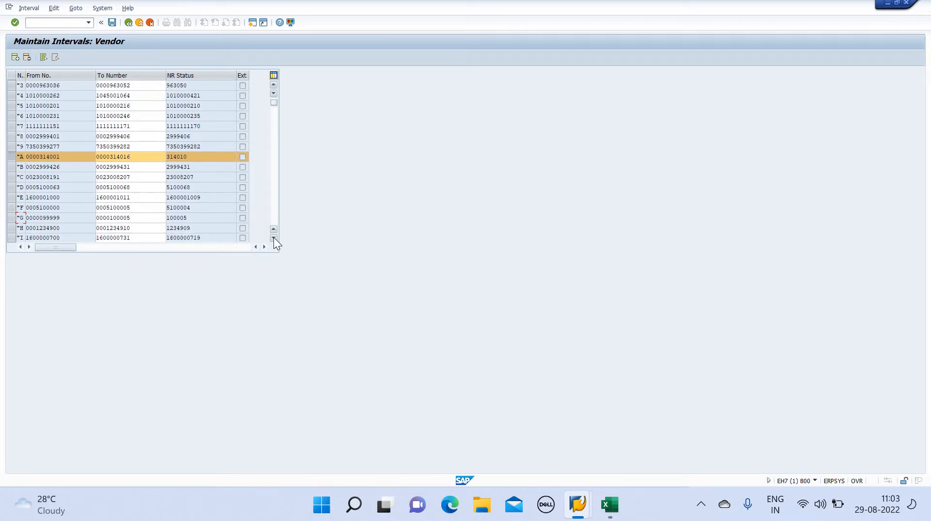
{"action": "left_click", "coordinate": [11, 238]}
Complete cell E5 as "A/"I to note both number ranges, then return to SAP
{"action": "key", "text": "alt+Tab"}
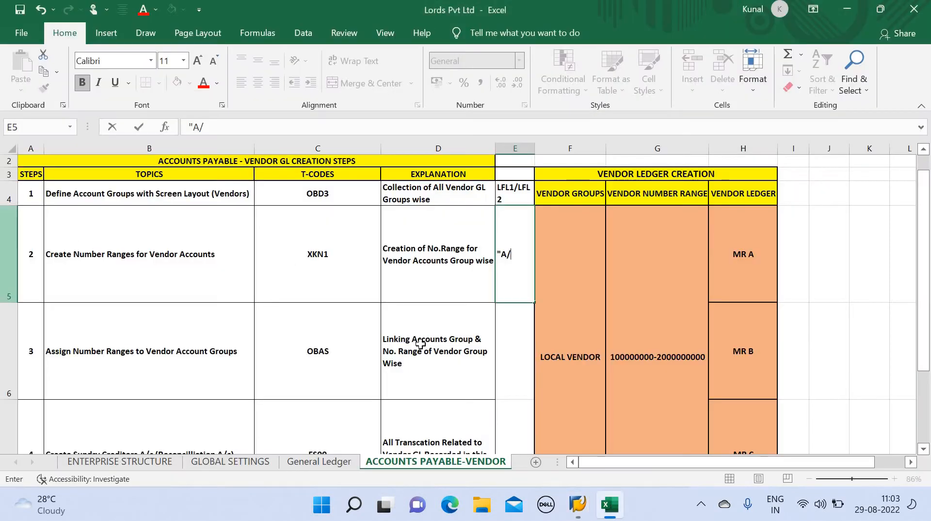
{"action": "type", "text": "\""}
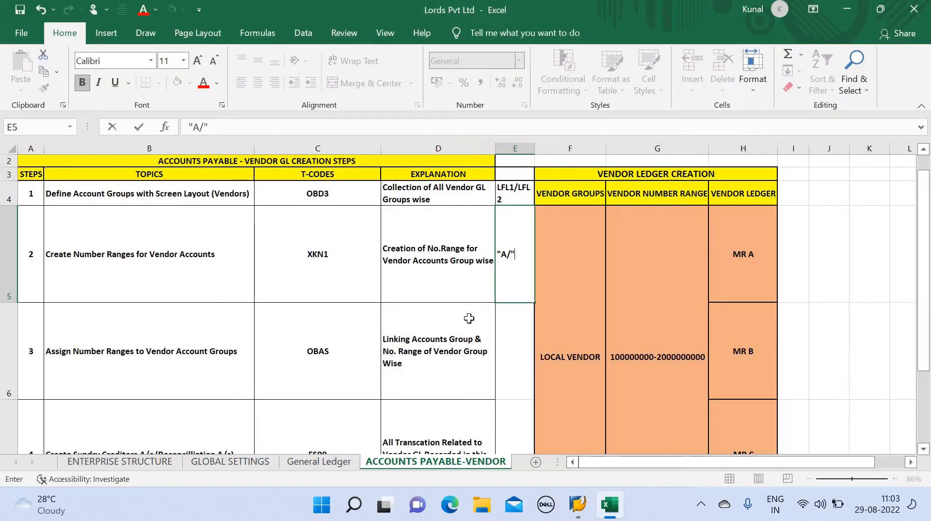
{"action": "type", "text": "I"}
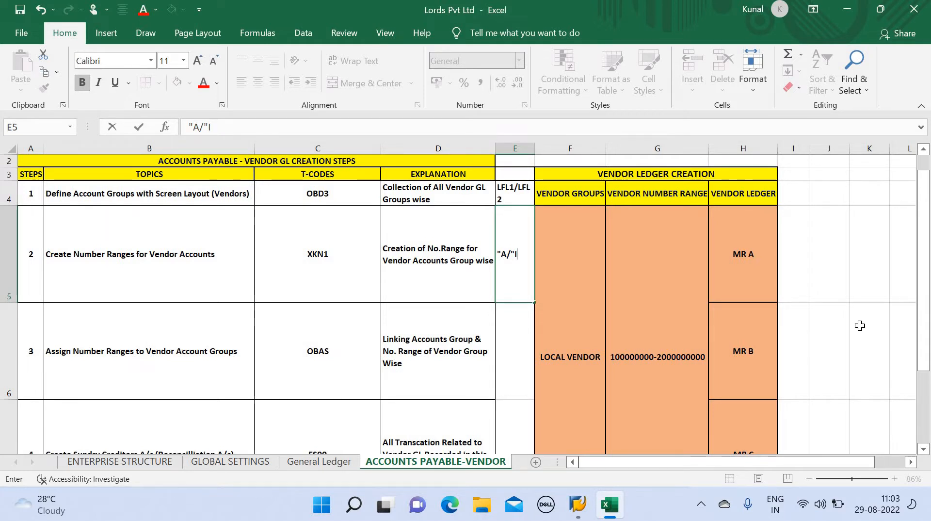
{"action": "key", "text": "ctrl+Return"}
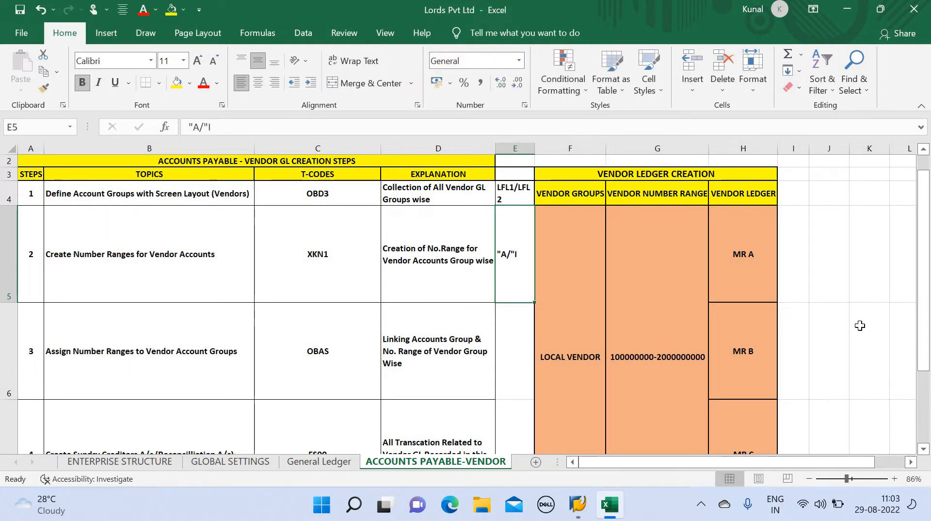
{"action": "key", "text": "alt+Tab"}
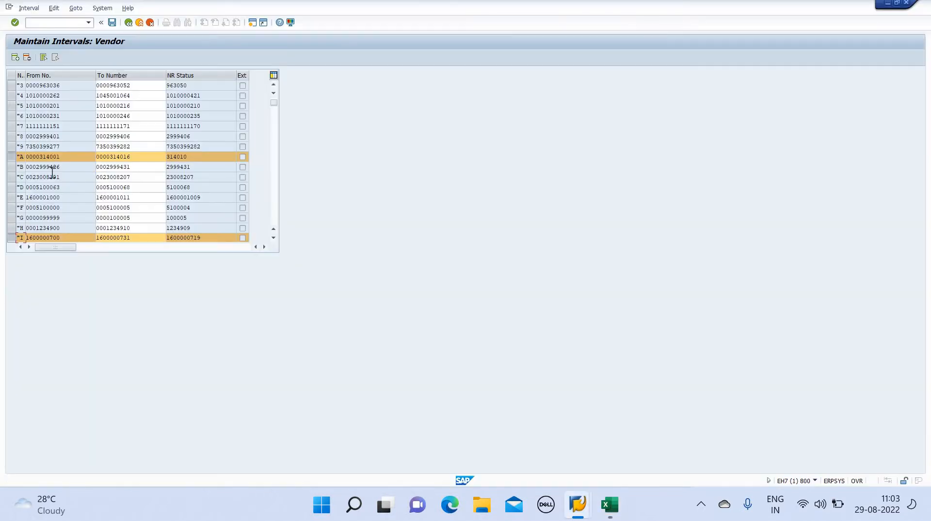
Deselect intervals A and I, leave interval maintenance, and run OBAS
{"action": "left_click", "coordinate": [10, 156]}
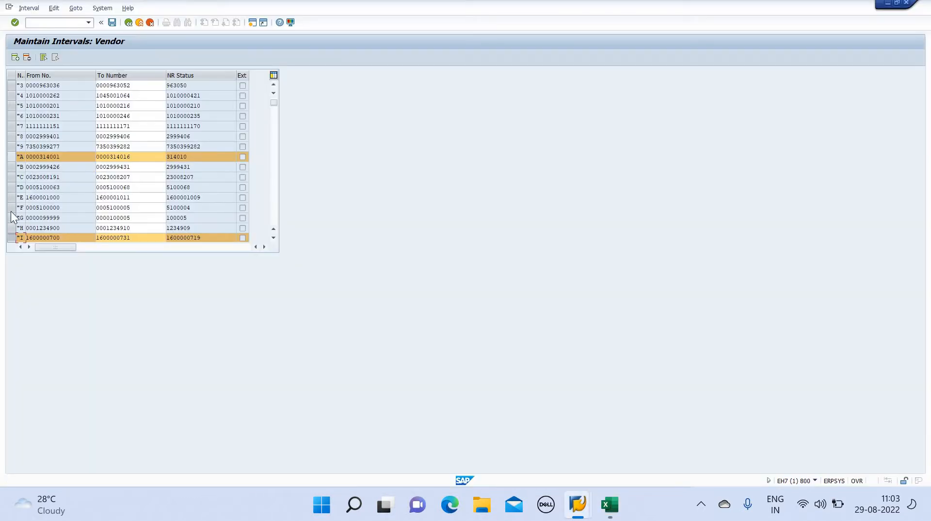
{"action": "left_click", "coordinate": [10, 237]}
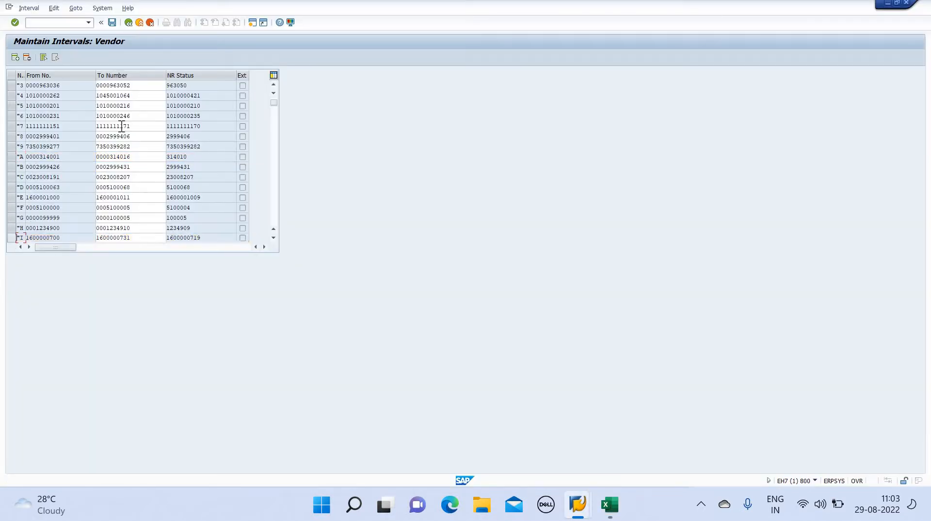
{"action": "left_click", "coordinate": [129, 25]}
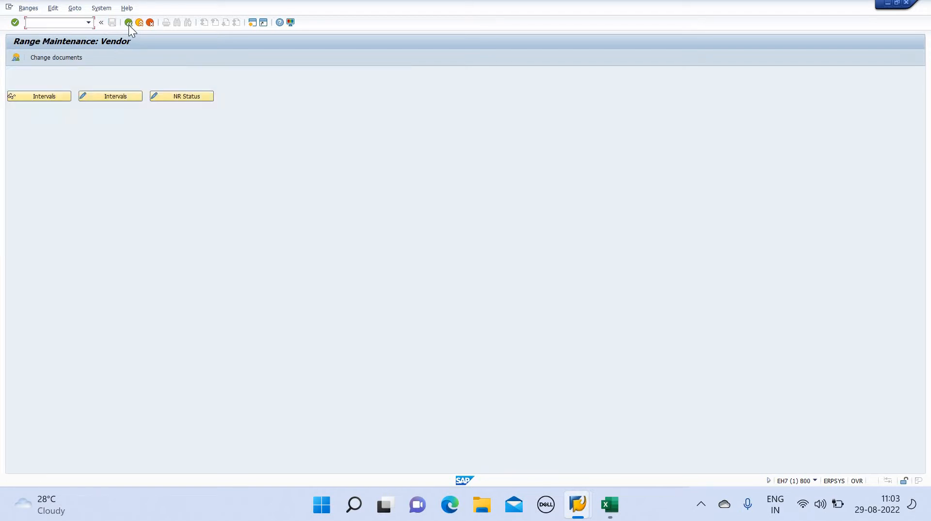
{"action": "left_click", "coordinate": [129, 25]}
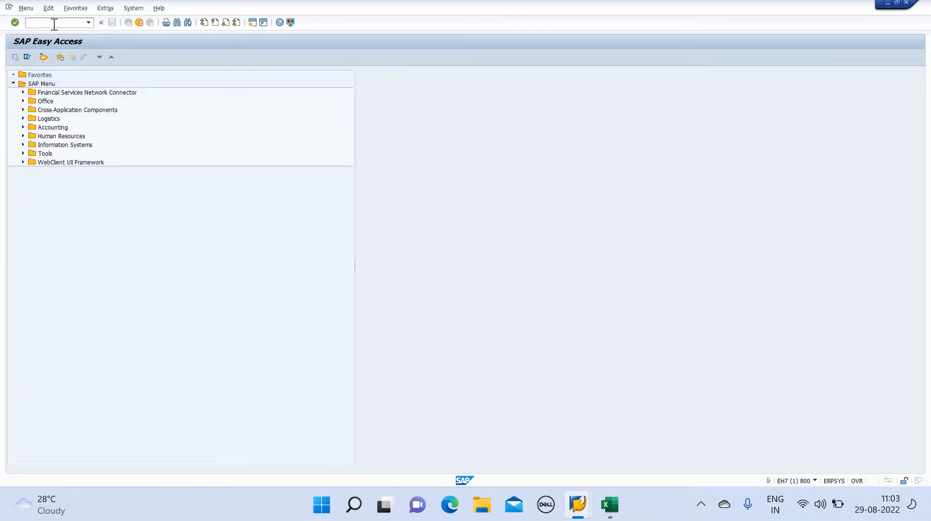
{"action": "type", "text": "OBAS"}
{"action": "key", "text": "Return"}
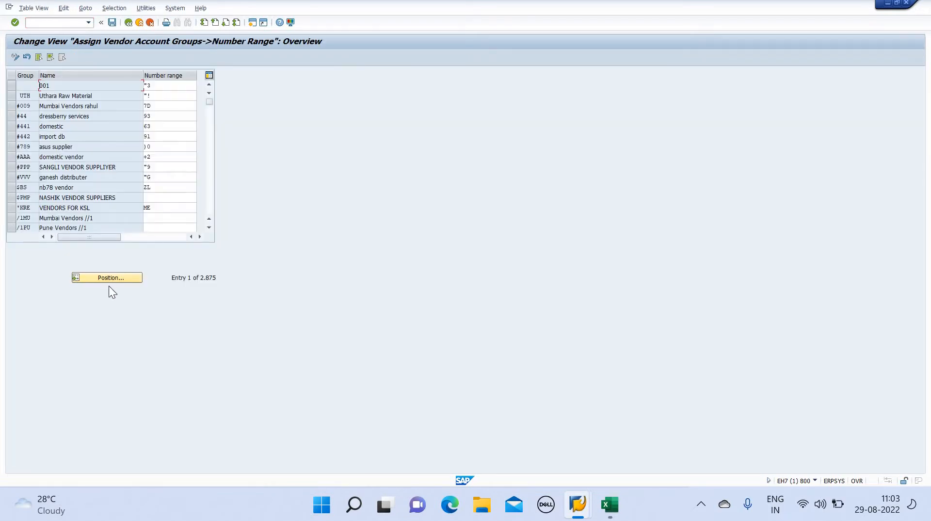
Position on LFL1, assign number range "A, and save under the customizing request
{"action": "left_click", "coordinate": [107, 277]}
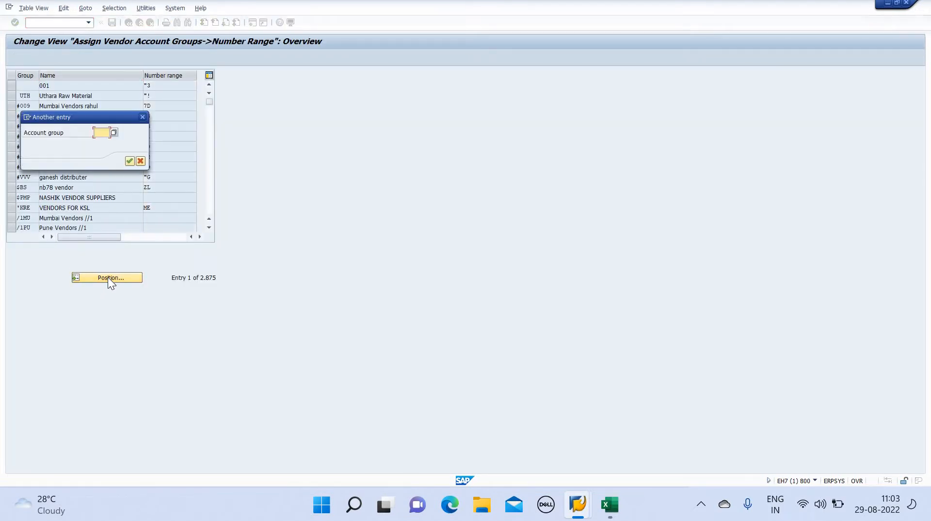
{"action": "type", "text": "LFL1"}
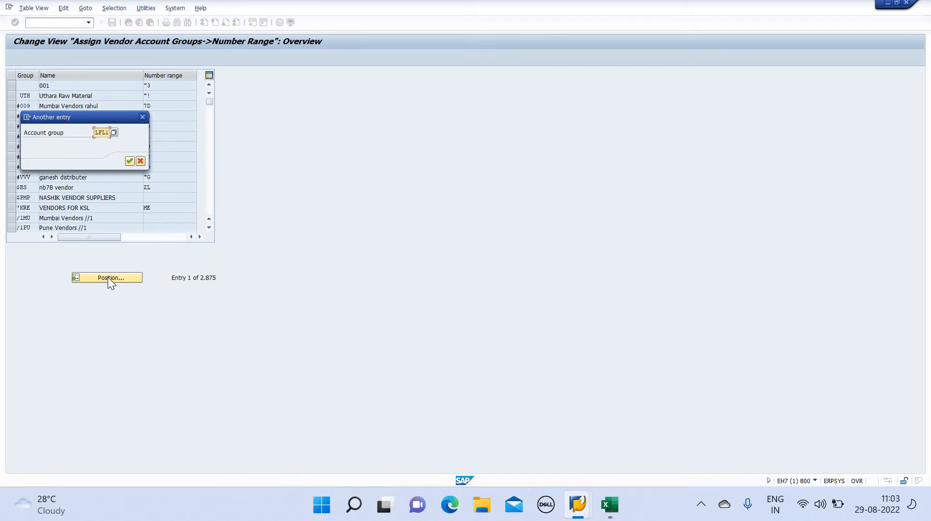
{"action": "key", "text": "Return"}
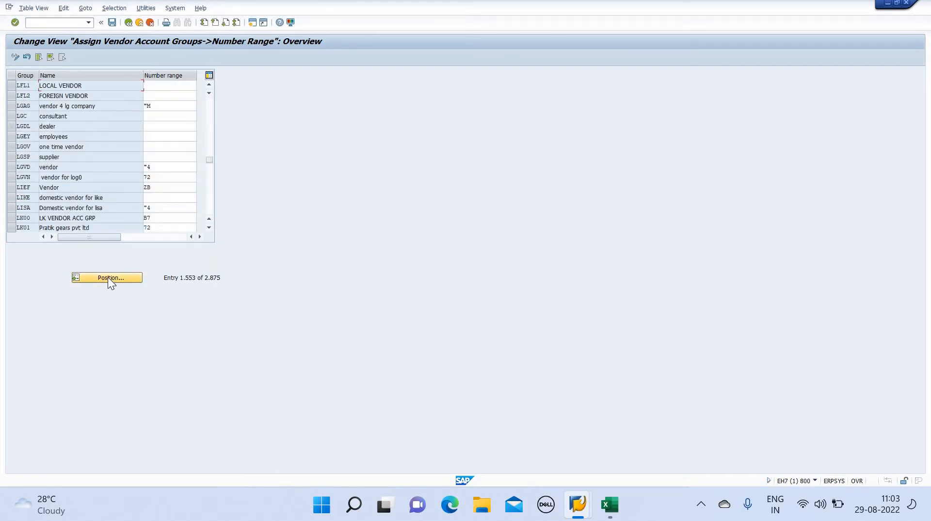
{"action": "left_click", "coordinate": [158, 86]}
{"action": "key", "text": "alt+Tab"}
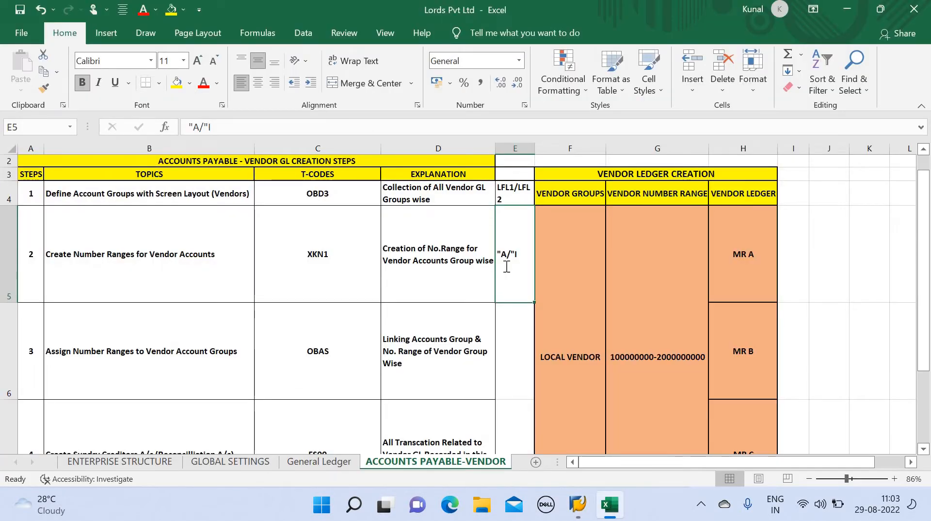
{"action": "key", "text": "alt+Tab"}
{"action": "type", "text": "\"A"}
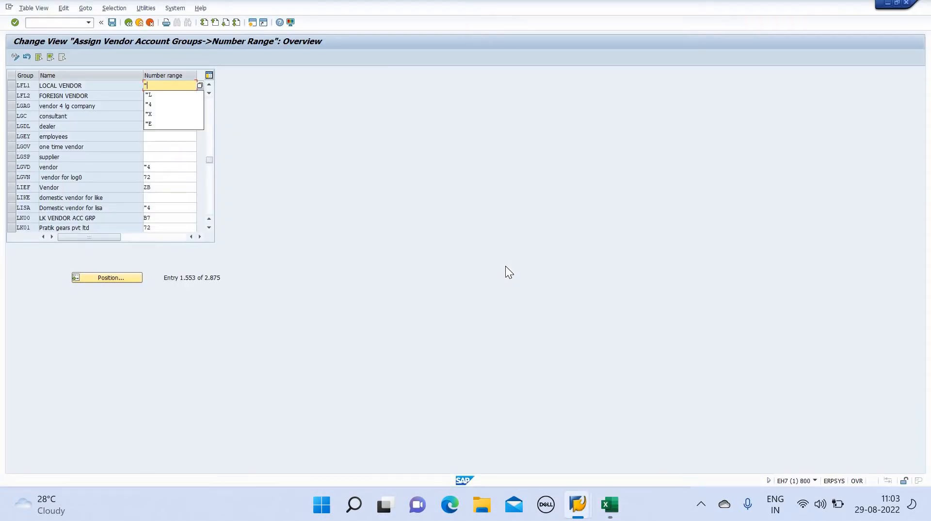
{"action": "left_click", "coordinate": [111, 25]}
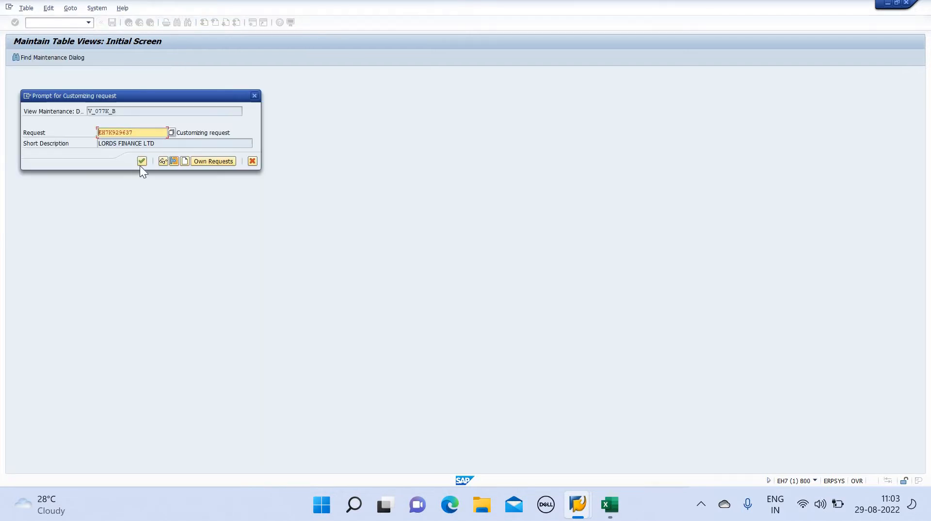
{"action": "left_click", "coordinate": [142, 160]}
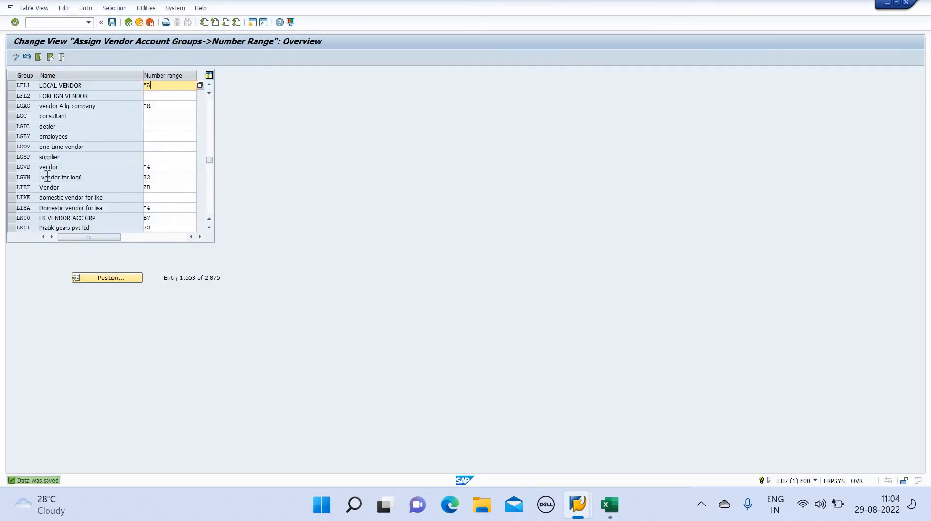
Assign number range "I to LFL2 and save
{"action": "left_click", "coordinate": [163, 97]}
{"action": "type", "text": "\"I"}
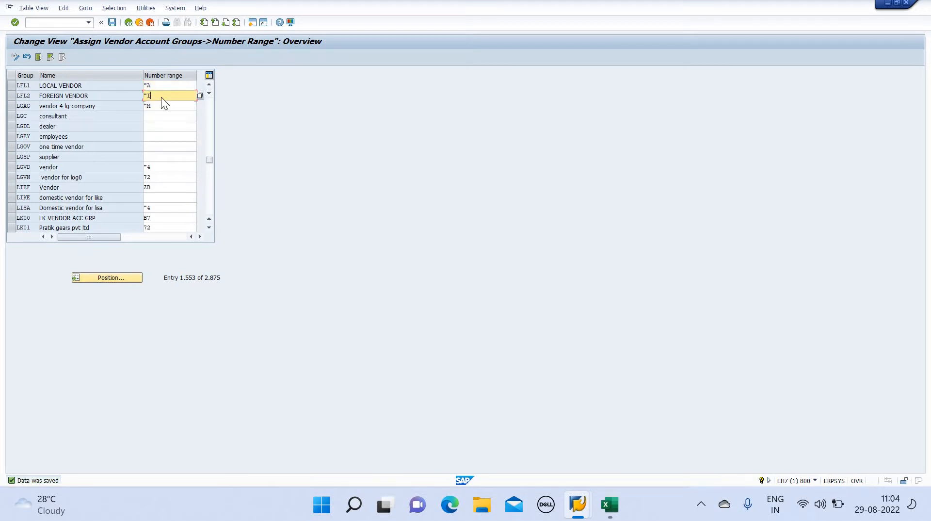
{"action": "key", "text": "alt+Tab"}
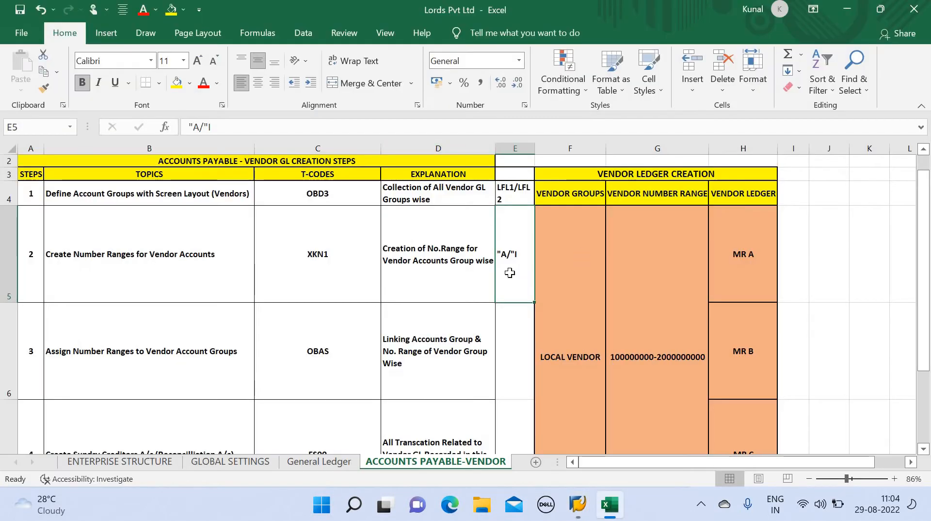
{"action": "key", "text": "alt+Tab"}
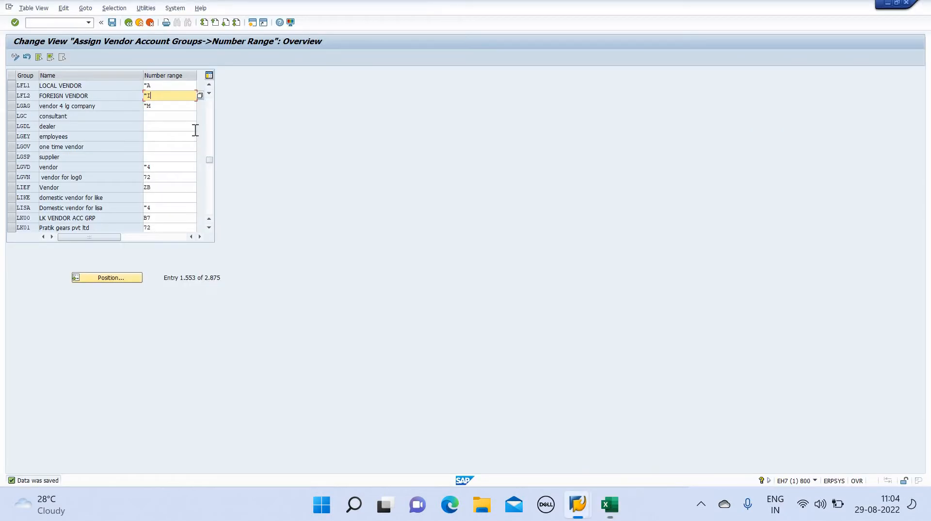
{"action": "left_click", "coordinate": [114, 24]}
{"action": "left_click", "coordinate": [108, 277]}
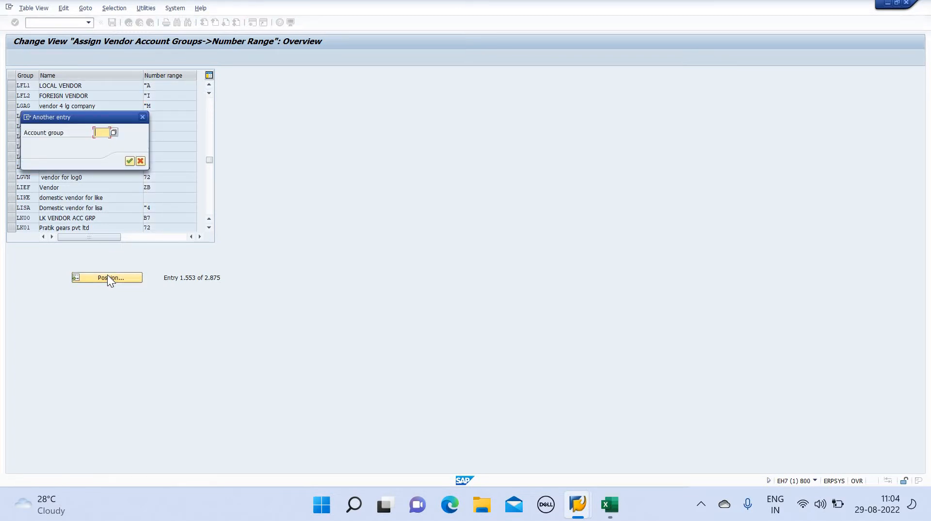
Reopen OBAS, position on LF, and save the LFL1 "A and LFL2 "I assignments
{"action": "left_click", "coordinate": [140, 160]}
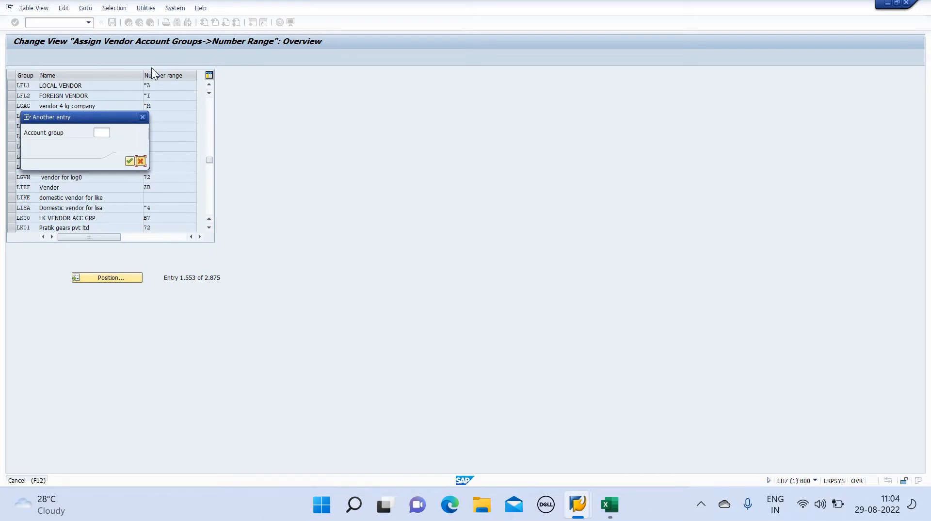
{"action": "left_click", "coordinate": [151, 26]}
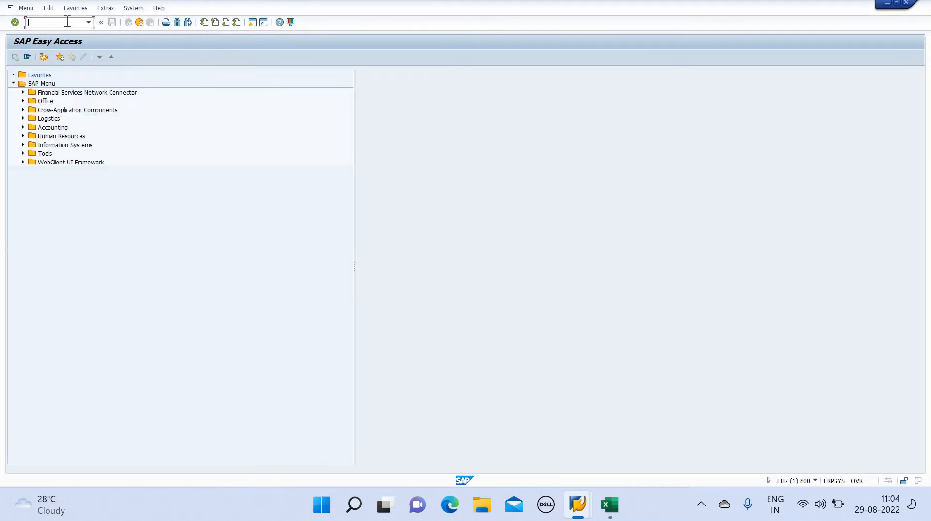
{"action": "type", "text": "OBAS"}
{"action": "key", "text": "Return"}
{"action": "left_click", "coordinate": [103, 277]}
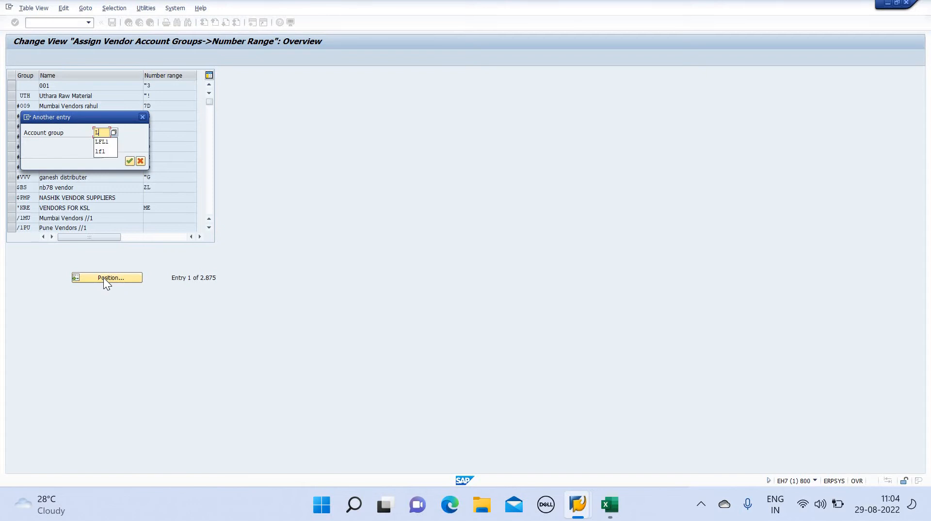
{"action": "type", "text": "LFL1"}
{"action": "key", "text": "Return"}
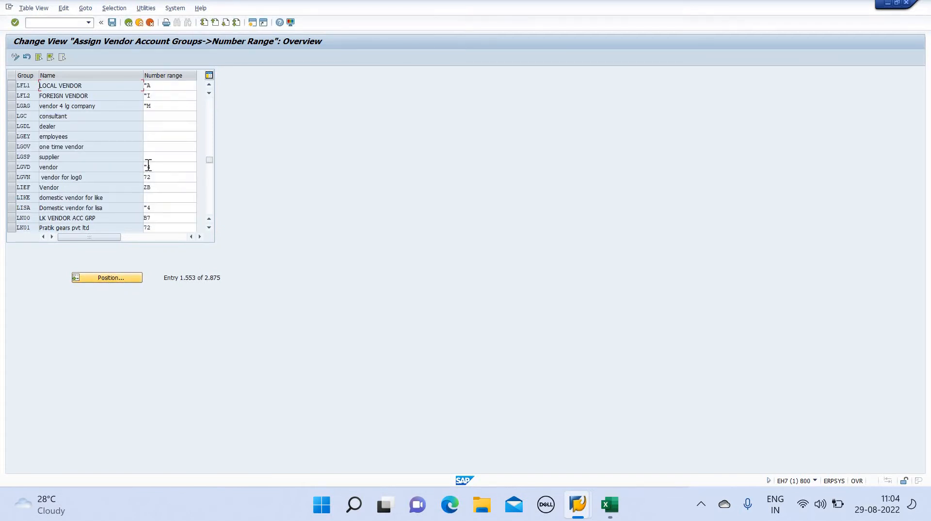
{"action": "left_click", "coordinate": [112, 27]}
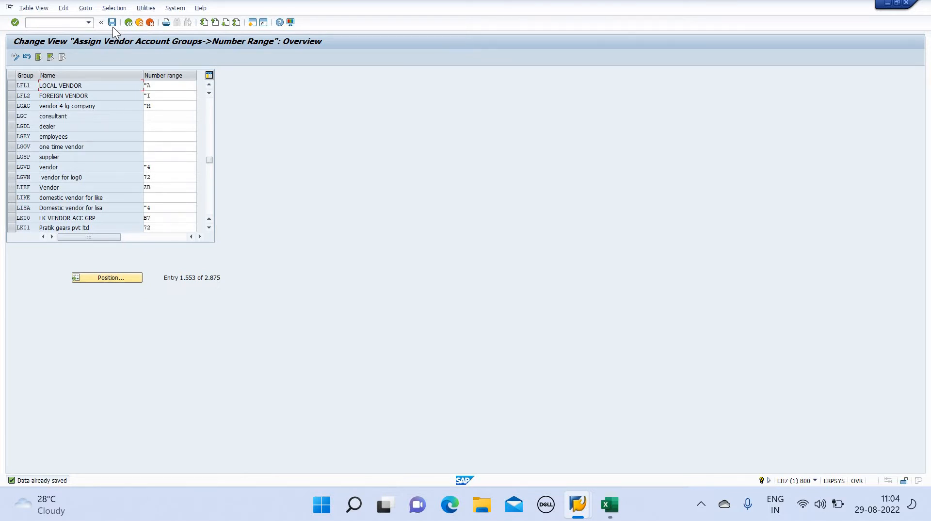
{"action": "key", "text": "alt+Tab"}
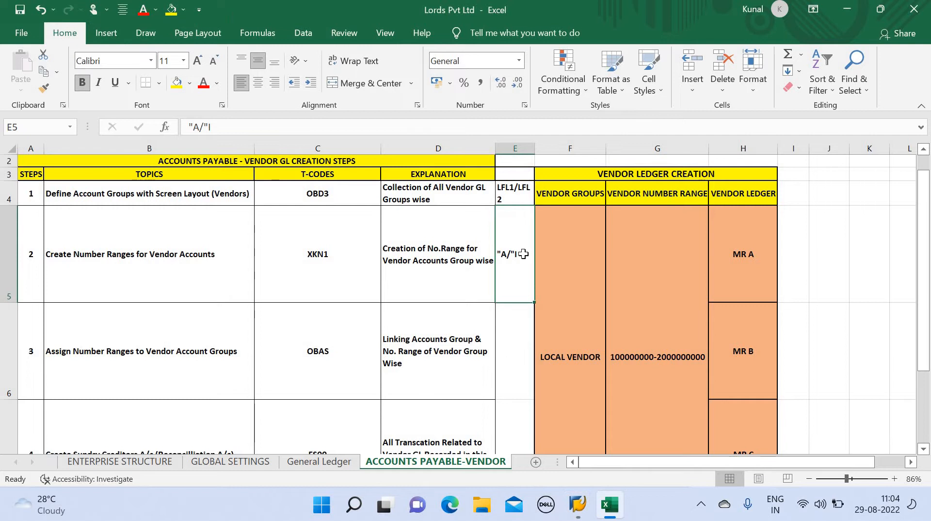
Review the vendor GL creation steps around cell E6 in Excel, then switch back to SAP
{"action": "left_click", "coordinate": [511, 364]}
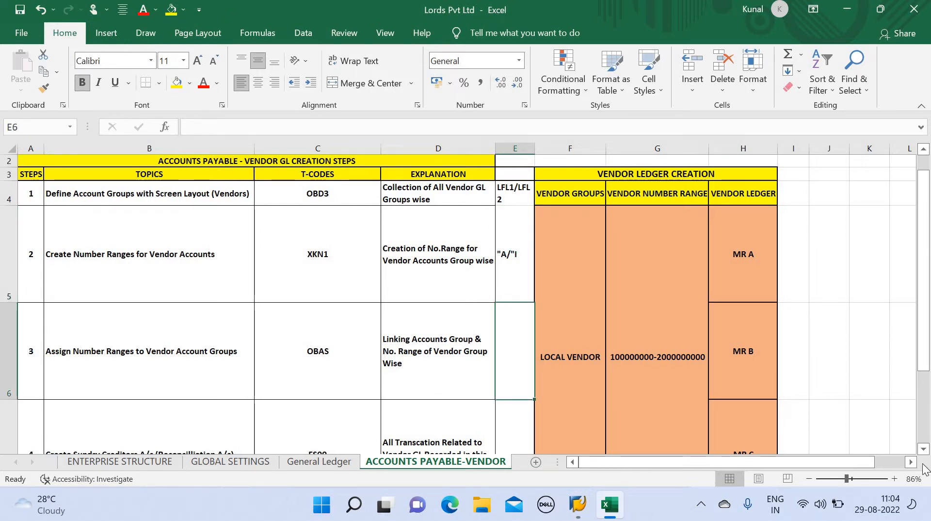
{"action": "scroll", "coordinate": [925, 448], "scroll_direction": "down", "scroll_amount": 2}
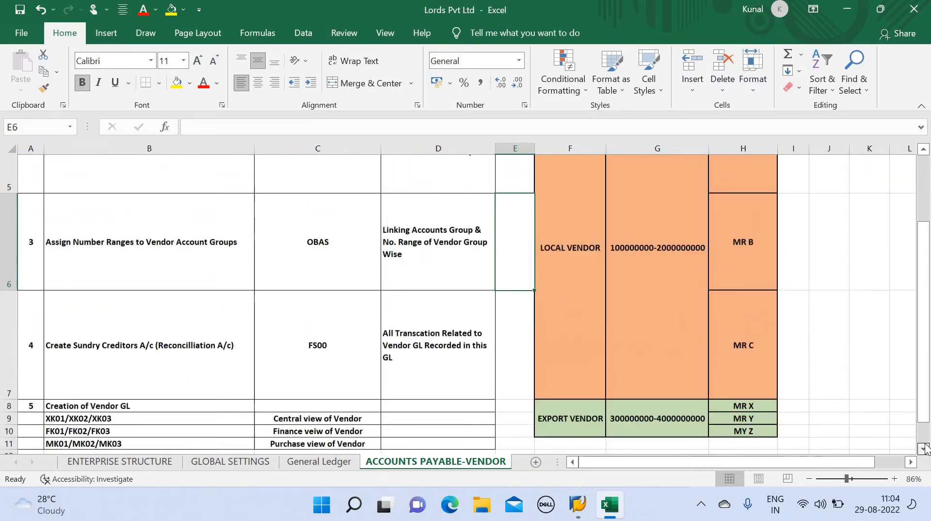
{"action": "scroll", "coordinate": [926, 162], "scroll_direction": "up", "scroll_amount": 3}
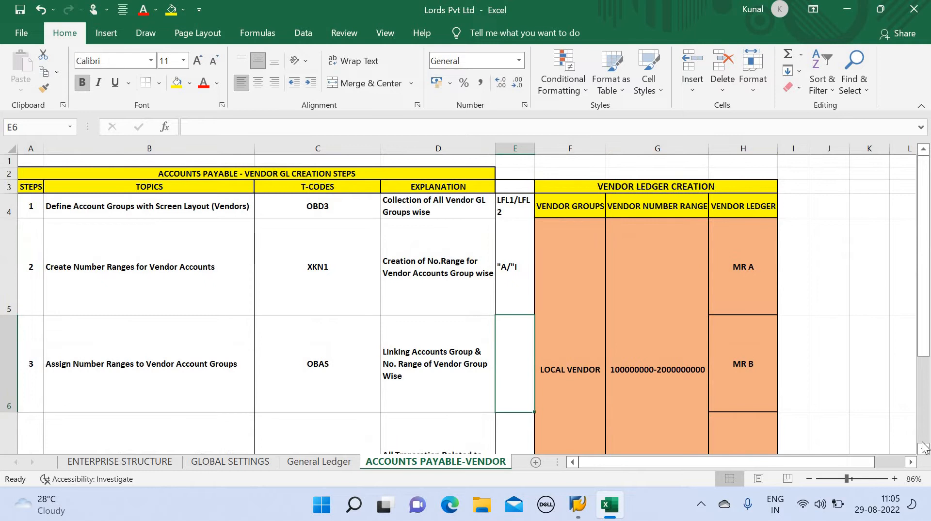
{"action": "scroll", "coordinate": [582, 387], "scroll_direction": "down", "scroll_amount": 2}
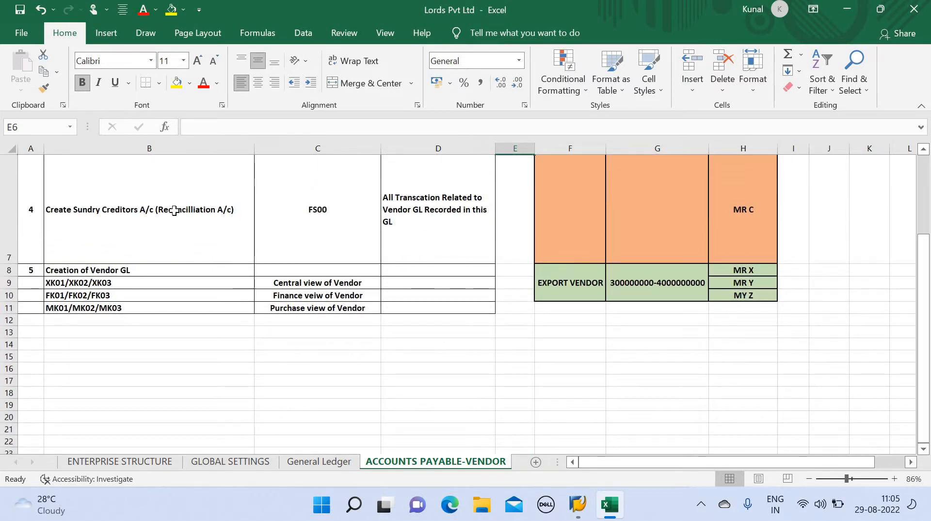
{"action": "key", "text": "alt+Tab"}
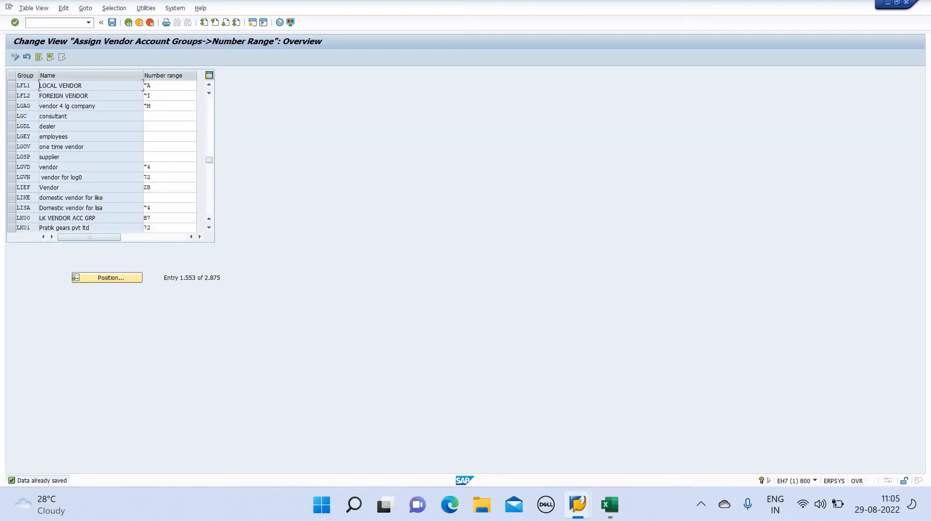
In FS00, open customer account 200004 under CURRENT ASSETS and check its Control Data
{"action": "left_click", "coordinate": [58, 22]}
{"action": "type", "text": "/NA"}
{"action": "key", "text": "Return"}
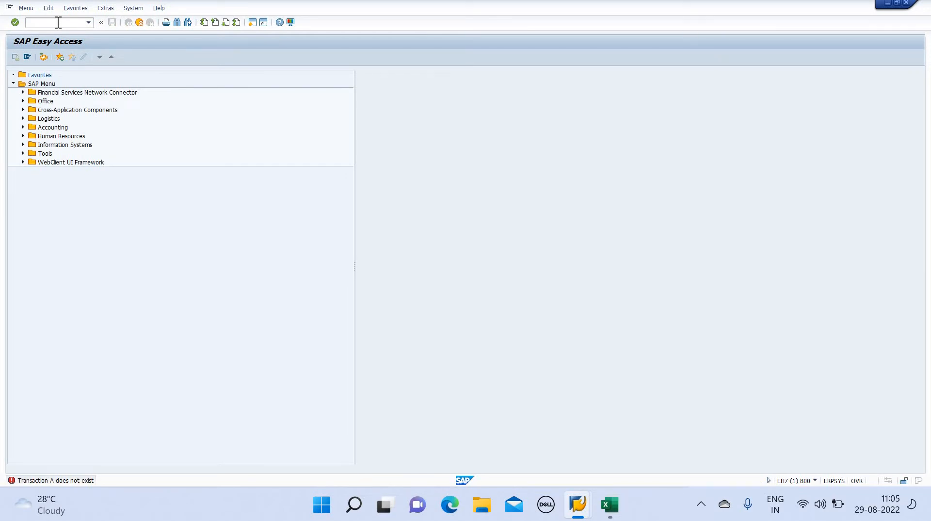
{"action": "type", "text": "FS00"}
{"action": "key", "text": "Return"}
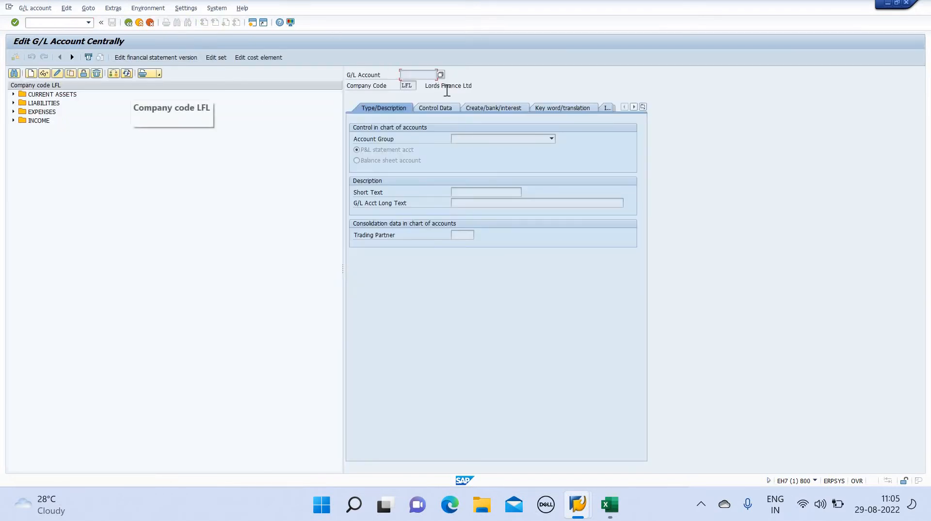
{"action": "left_click", "coordinate": [13, 94]}
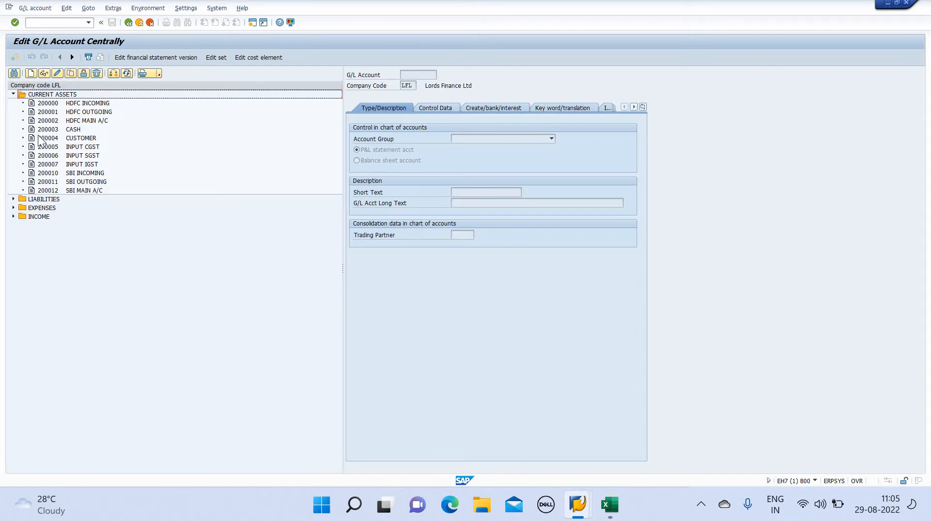
{"action": "left_click", "coordinate": [40, 138]}
{"action": "left_click", "coordinate": [57, 73]}
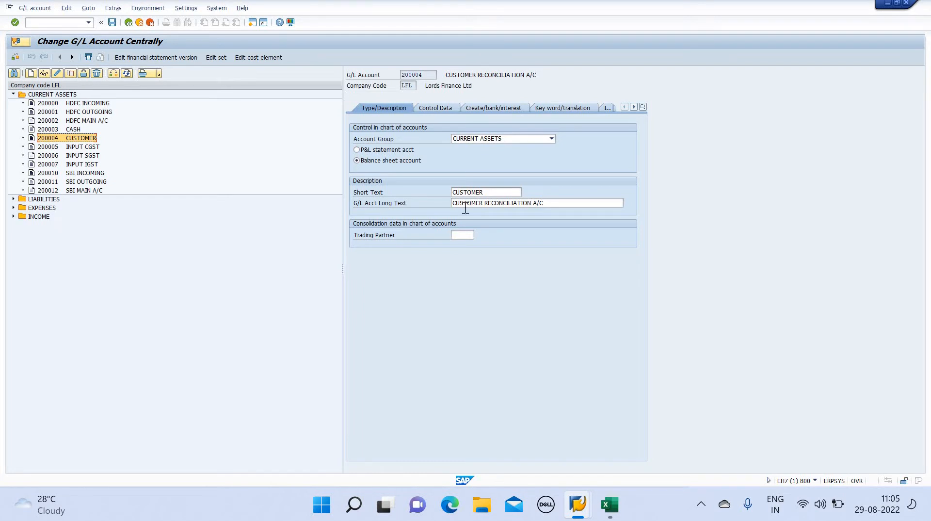
{"action": "left_click", "coordinate": [437, 108]}
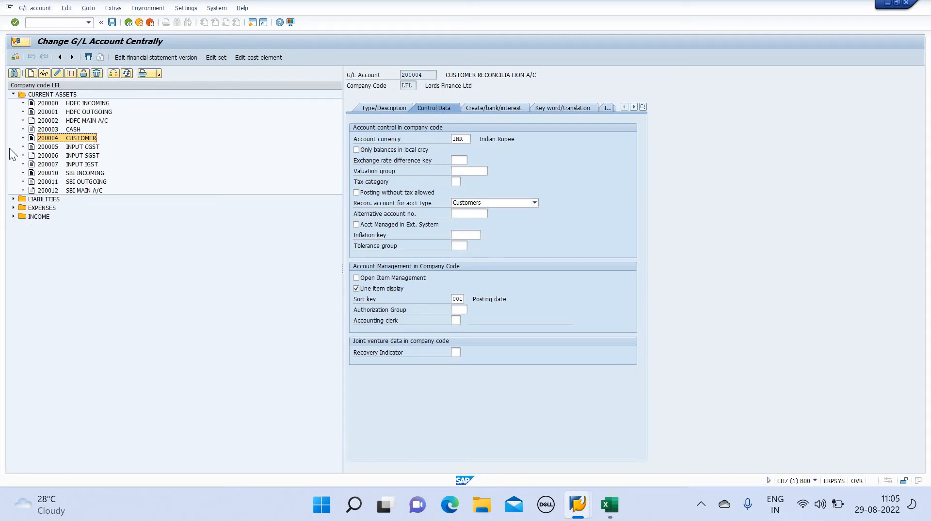
Open vendor account 600003 under LIABILITIES, then leave with /na to SAP Easy Access
{"action": "left_click", "coordinate": [13, 200]}
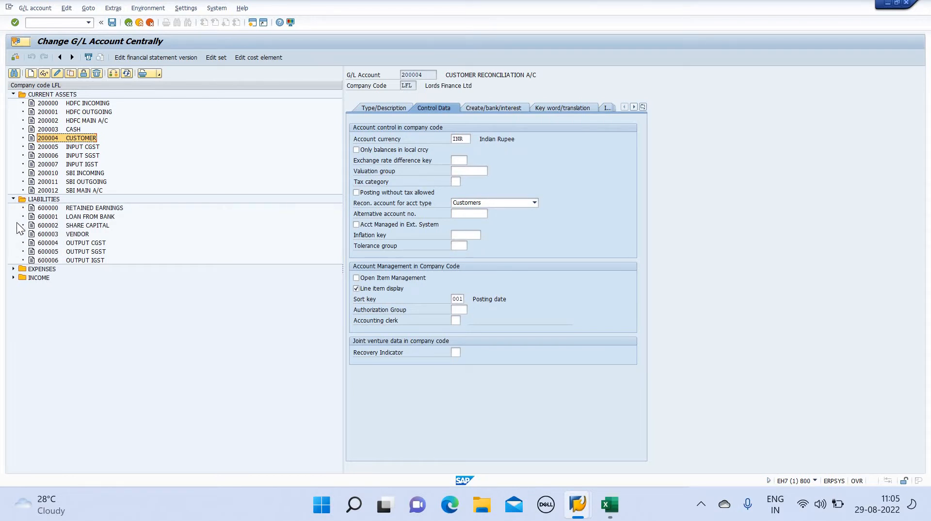
{"action": "left_click", "coordinate": [35, 234]}
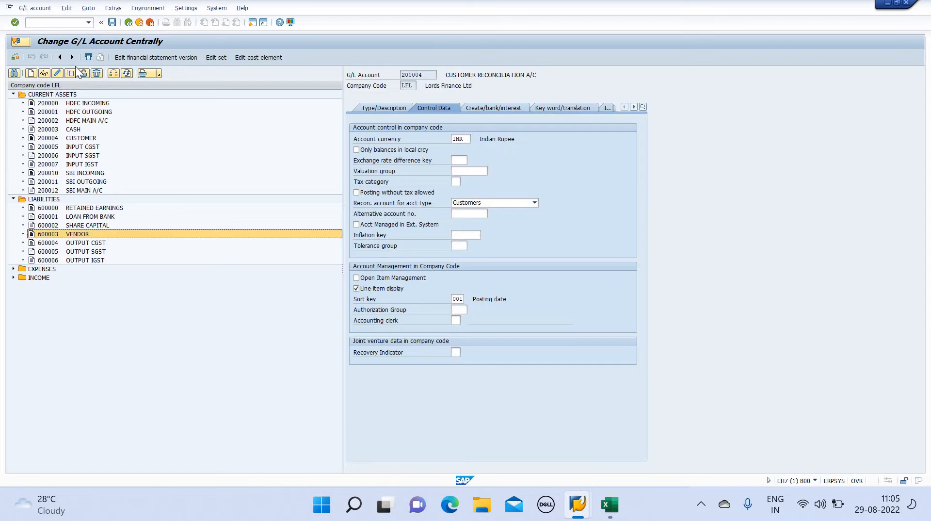
{"action": "left_click", "coordinate": [57, 74]}
{"action": "left_click", "coordinate": [73, 22]}
{"action": "type", "text": "/"}
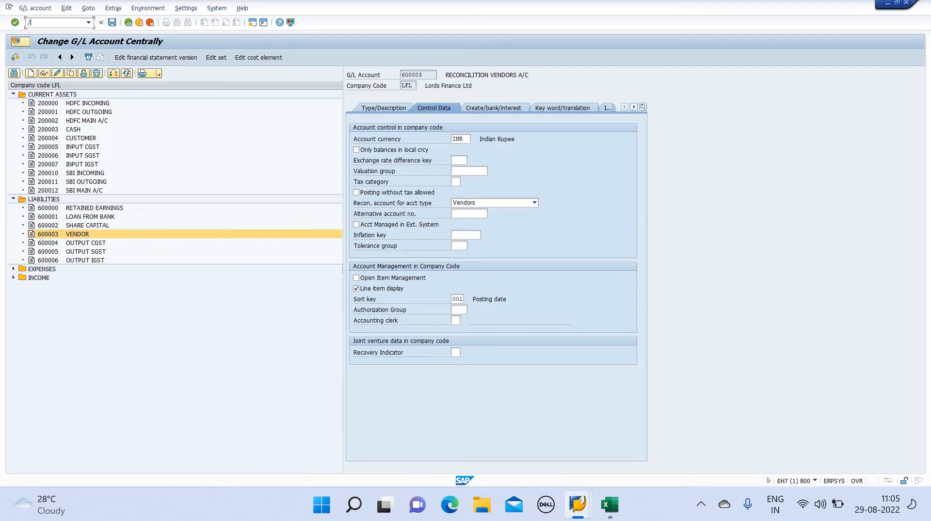
{"action": "type", "text": "na"}
{"action": "key", "text": "Return"}
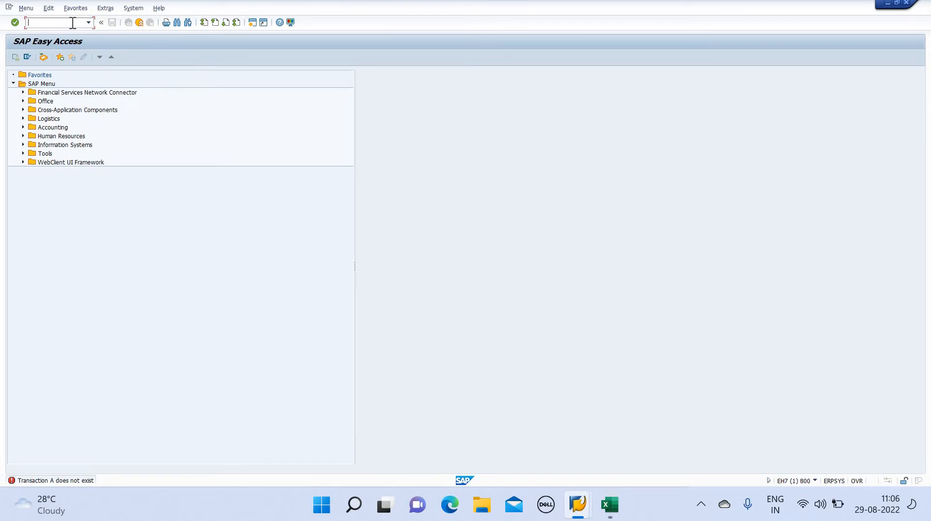
Start a new vendor in FK01 with account group LFL1
{"action": "type", "text": "FK01"}
{"action": "key", "text": "Return"}
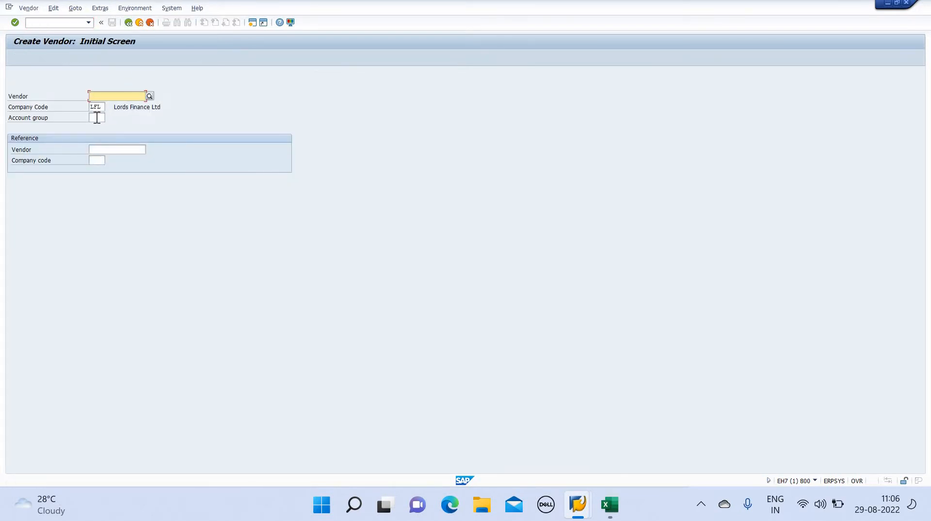
{"action": "left_click", "coordinate": [97, 117]}
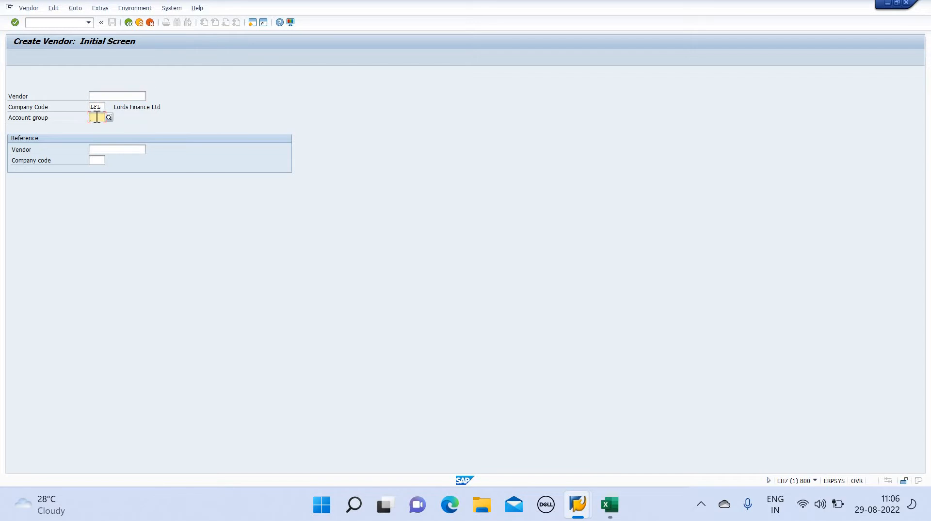
{"action": "type", "text": "LFL1"}
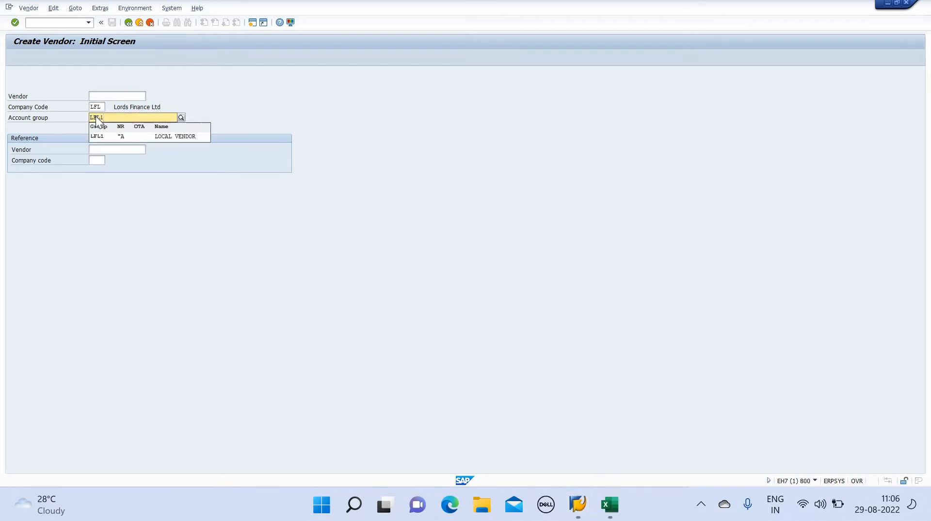
{"action": "key", "text": "Return"}
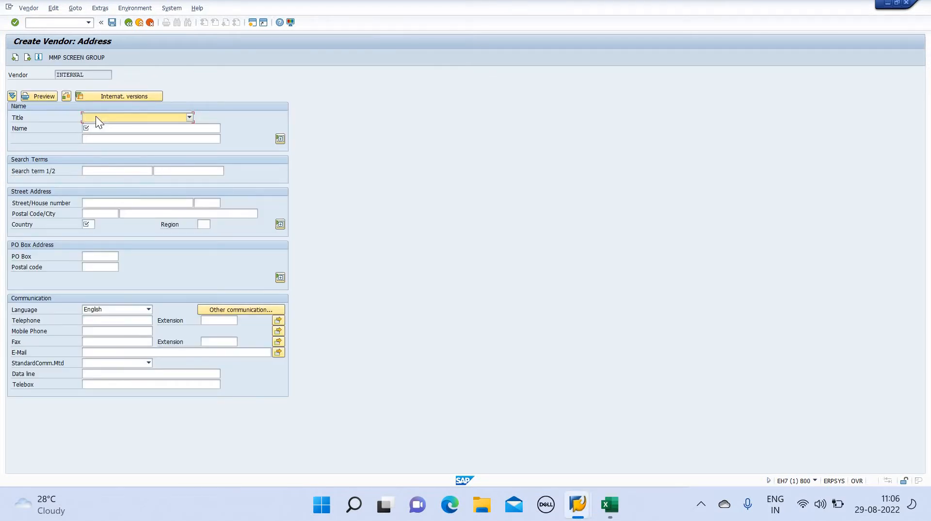
Set title Company, name PRITAM PRIVATE LIMITED on both name lines, and search term PPL
{"action": "left_click", "coordinate": [189, 118]}
{"action": "left_click", "coordinate": [171, 126]}
{"action": "left_click", "coordinate": [170, 128]}
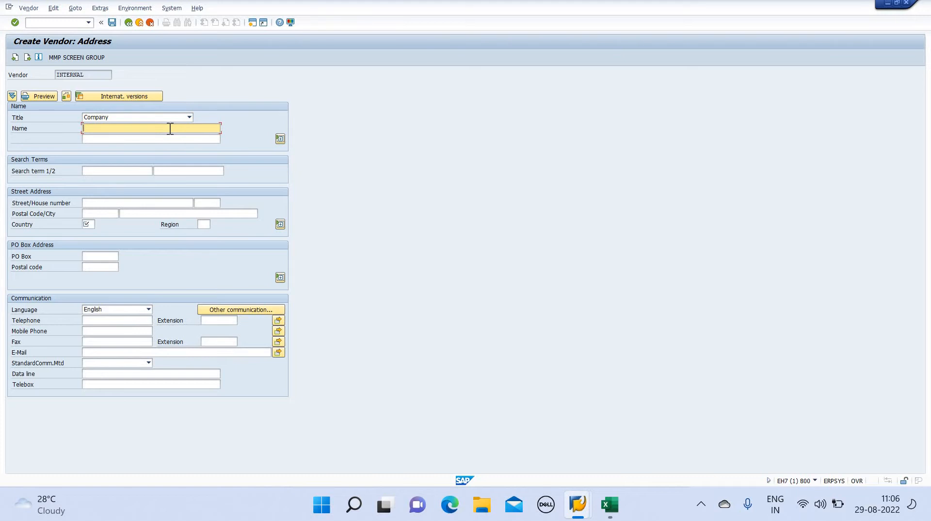
{"action": "type", "text": "PRITAM PRIVATE LIMITED"}
{"action": "left_click_drag", "start_coordinate": [178, 129], "coordinate": [84, 131]}
{"action": "key", "text": "ctrl+c"}
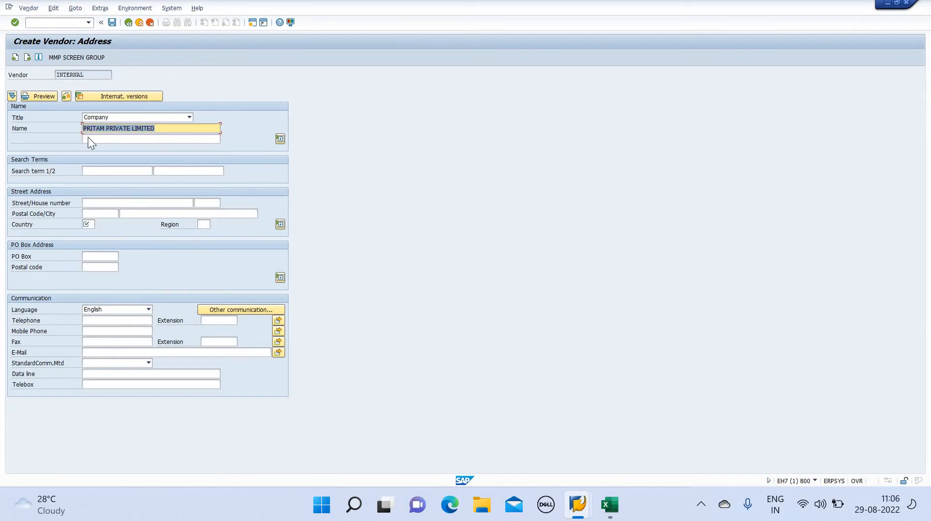
{"action": "left_click", "coordinate": [92, 139]}
{"action": "key", "text": "ctrl+v"}
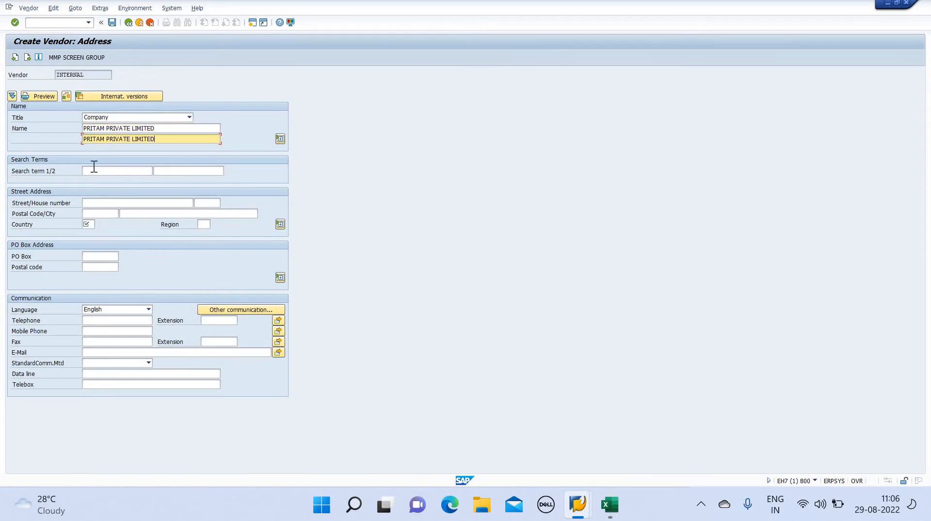
{"action": "left_click", "coordinate": [94, 166]}
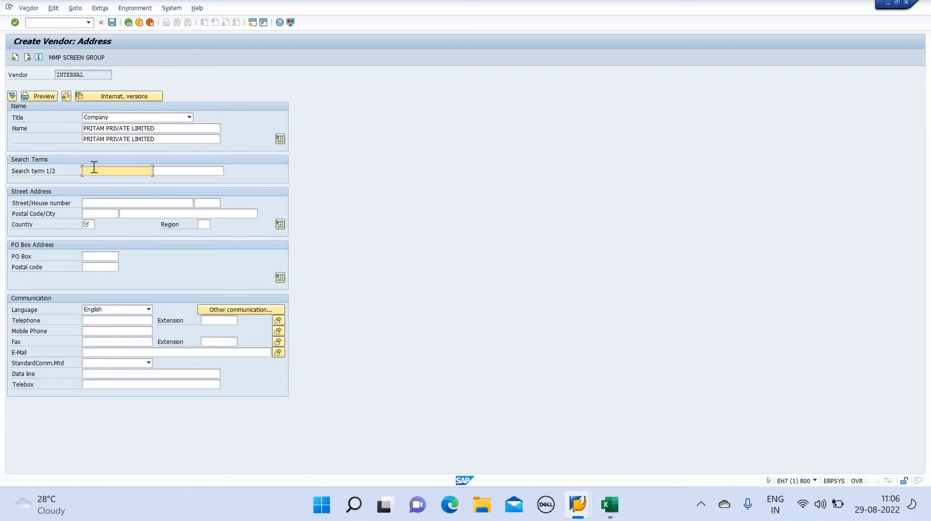
{"action": "type", "text": "PPL"}
Enter street DALAL STREET, postal code 400053 and country INR
{"action": "left_click", "coordinate": [100, 203]}
{"action": "type", "text": "DALAL"}
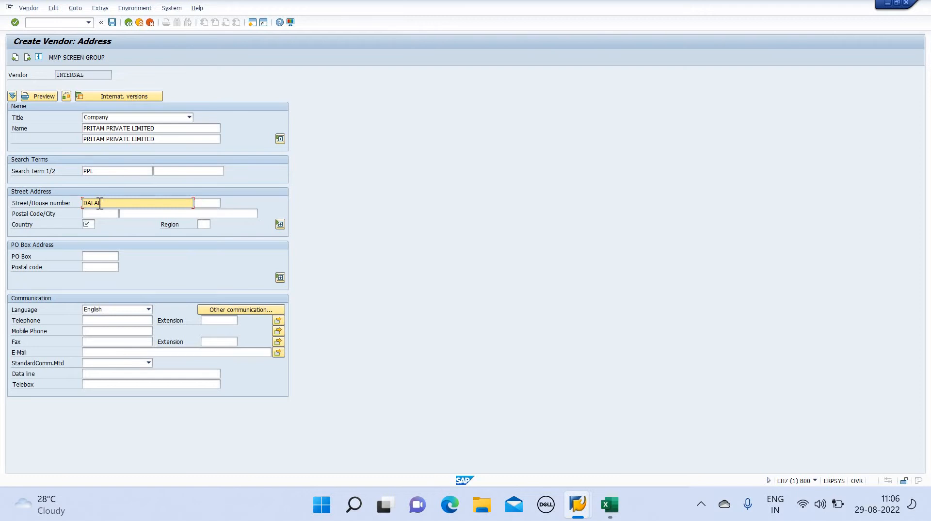
{"action": "type", "text": " STREET"}
{"action": "left_click", "coordinate": [98, 214]}
{"action": "type", "text": "40"}
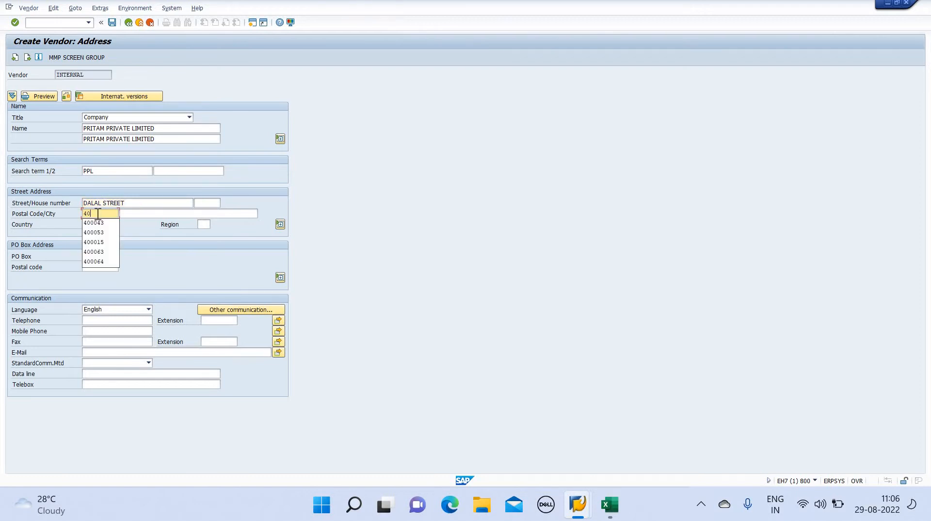
{"action": "type", "text": "0053"}
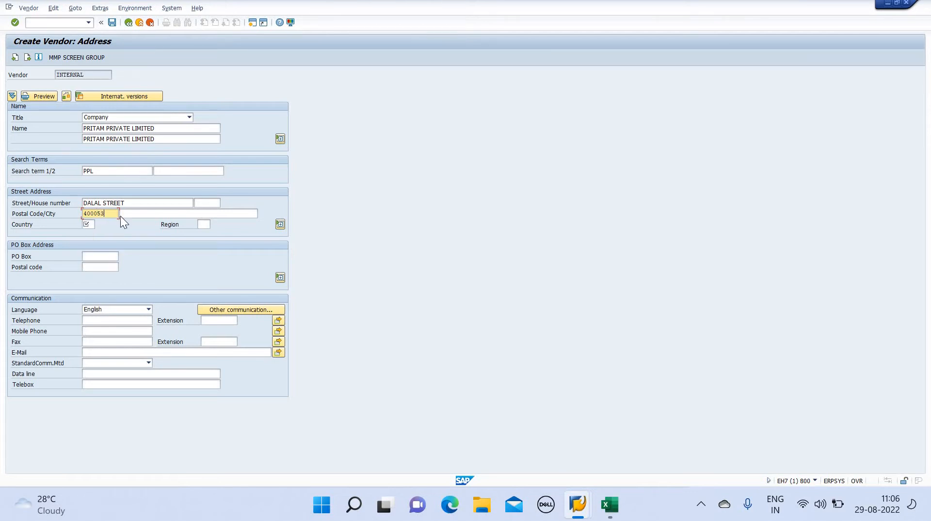
{"action": "left_click", "coordinate": [96, 225]}
{"action": "type", "text": "INR"}
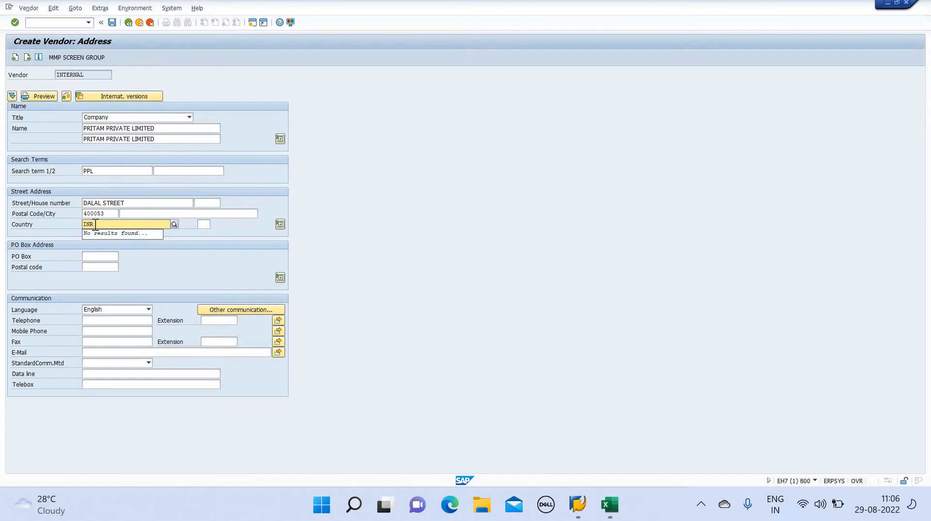
{"action": "key", "text": "Return"}
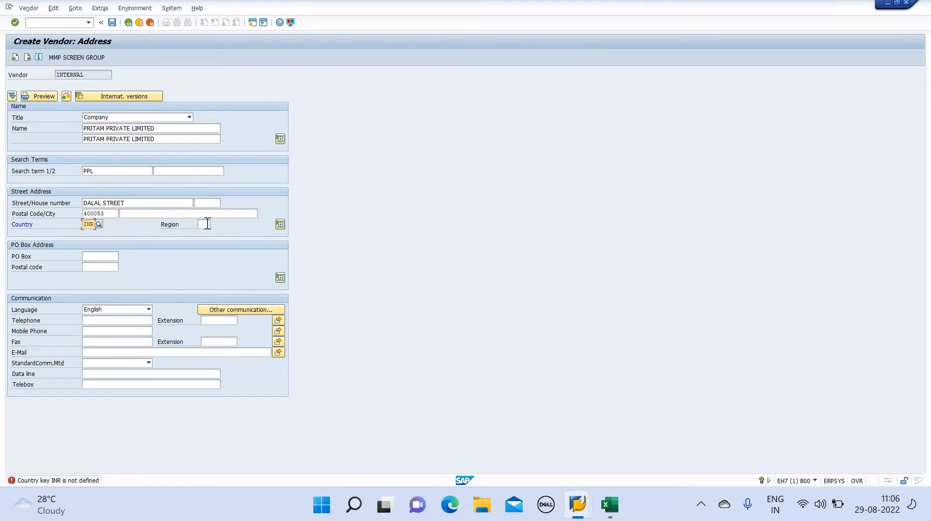
Correct the country to IN, enter region 13 and continue to control data
{"action": "left_click", "coordinate": [207, 223]}
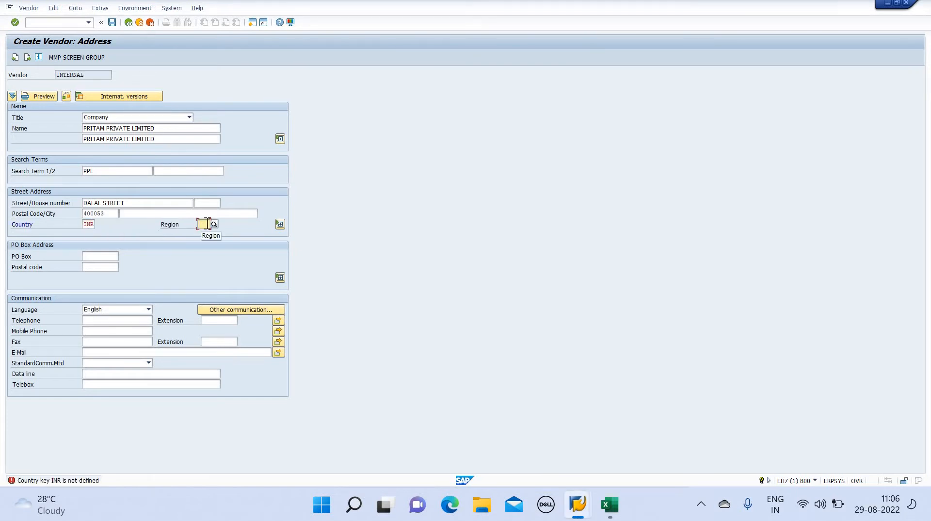
{"action": "left_click", "coordinate": [93, 224]}
{"action": "key", "text": "BackSpace"}
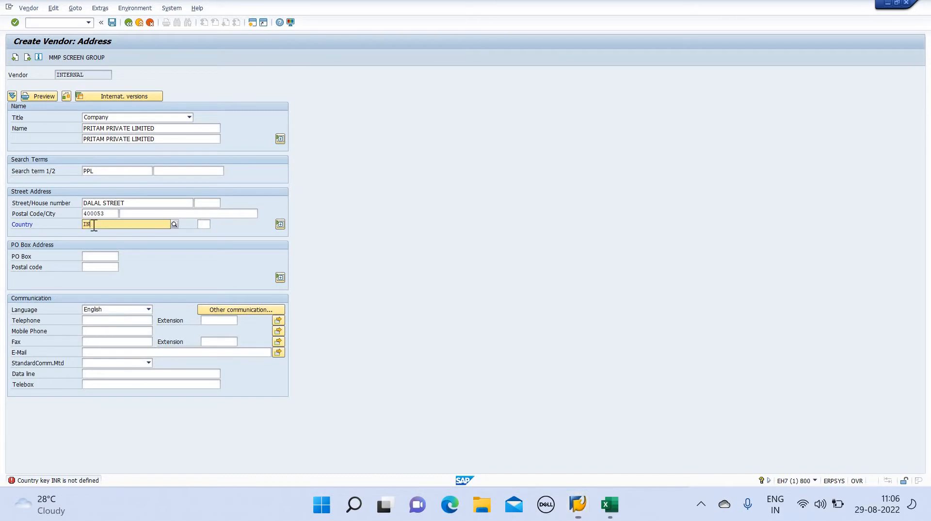
{"action": "key", "text": "Return"}
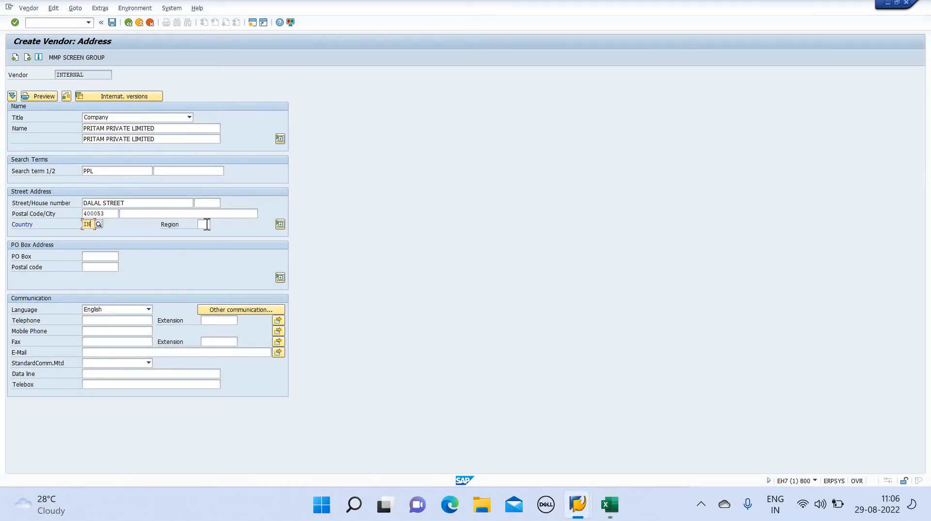
{"action": "left_click", "coordinate": [204, 225]}
{"action": "type", "text": "13"}
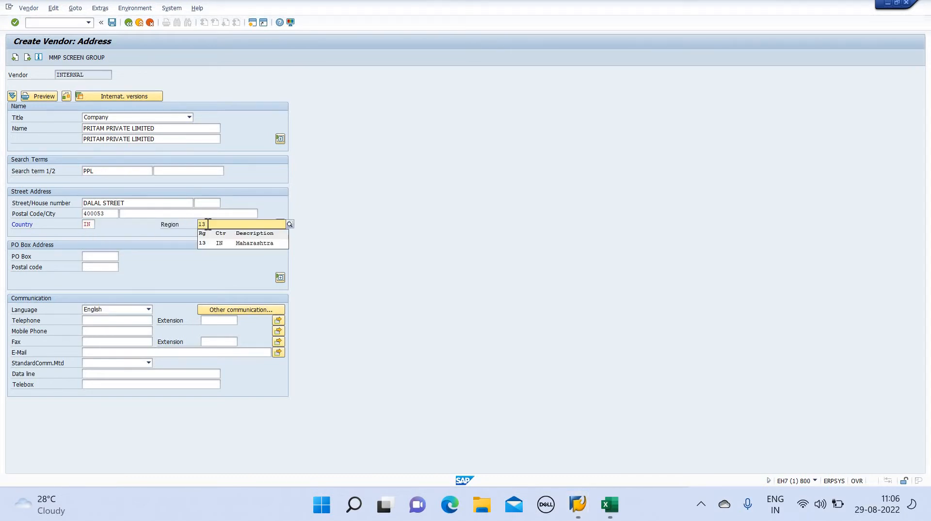
{"action": "key", "text": "Return"}
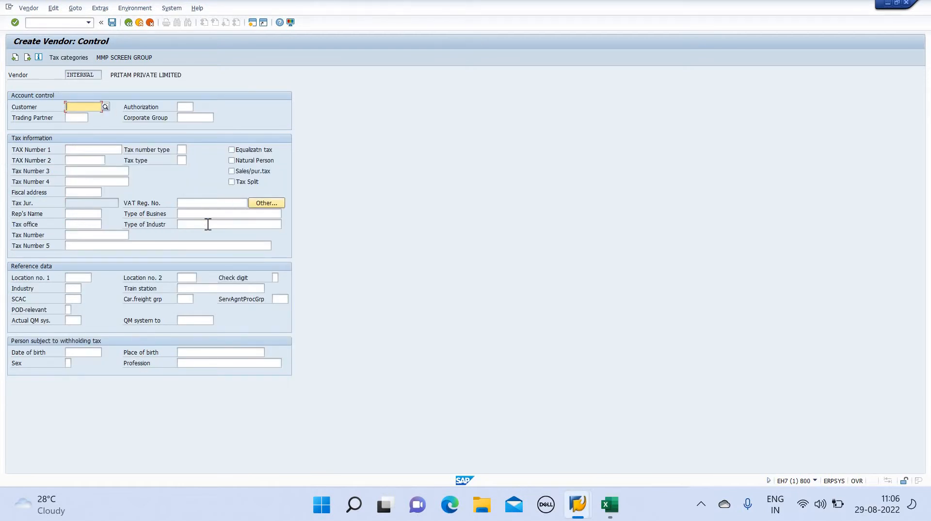
Recheck the address screen, then enter the vendor's tax number under Tax Number 3
{"action": "left_click", "coordinate": [13, 59]}
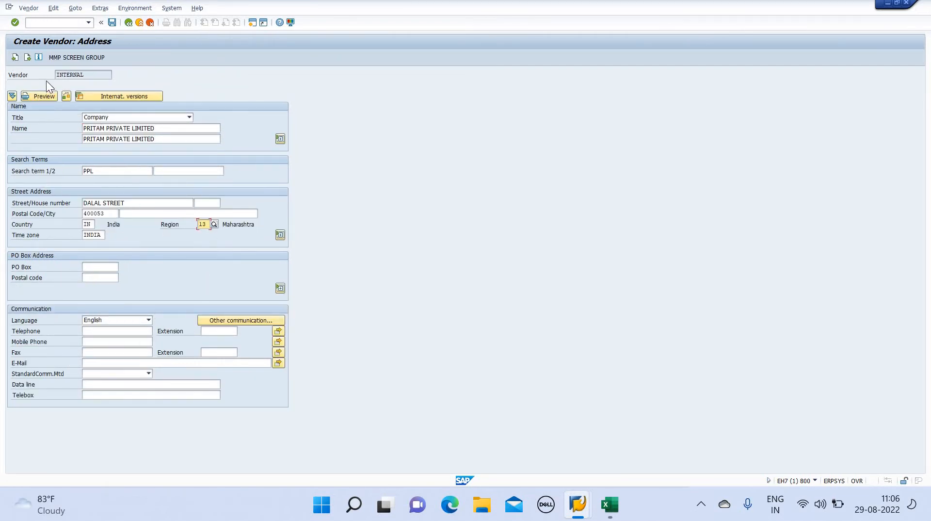
{"action": "left_click", "coordinate": [26, 58]}
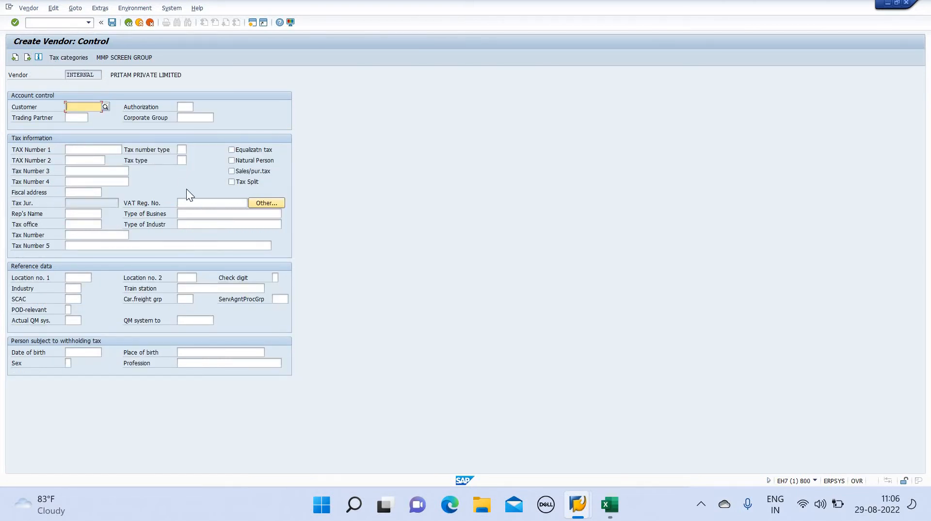
{"action": "left_click", "coordinate": [107, 173]}
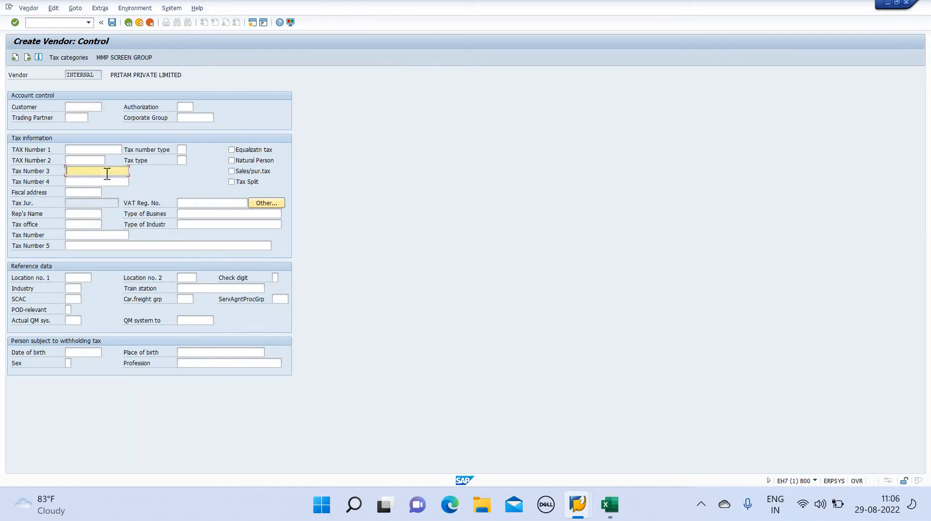
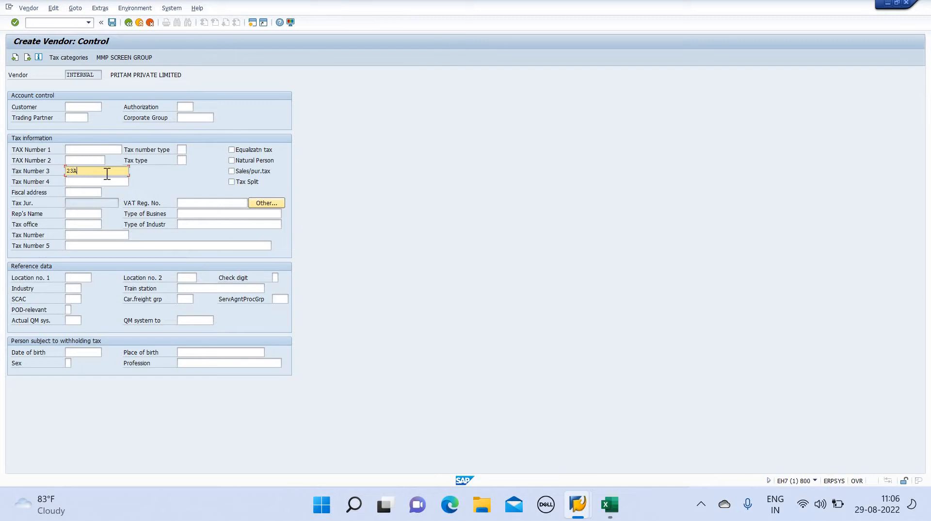
Advance past payment transactions and contact persons to the LFL accounting information
{"action": "left_click", "coordinate": [27, 57]}
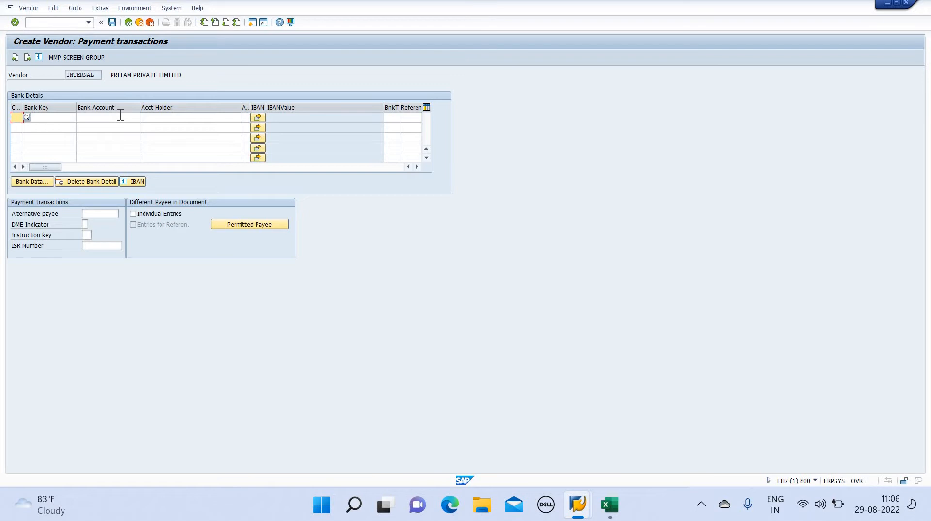
{"action": "left_click", "coordinate": [30, 57]}
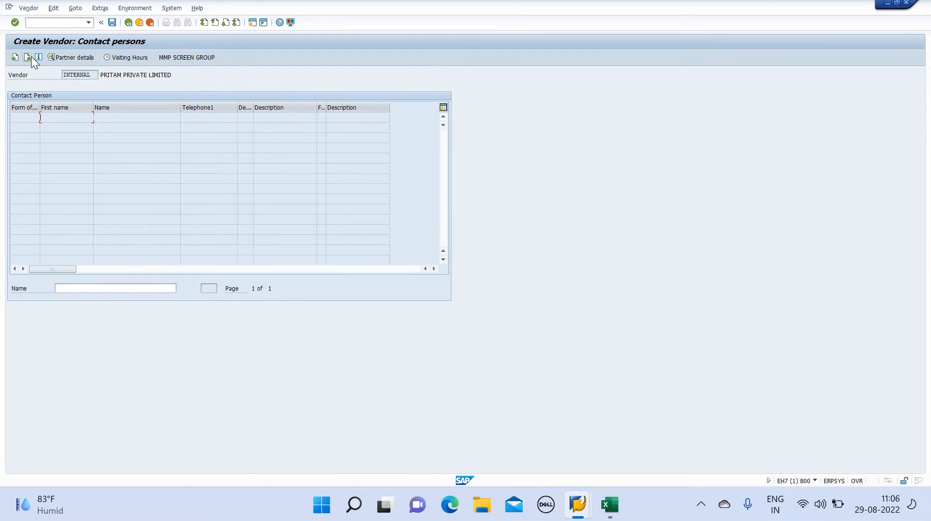
{"action": "left_click", "coordinate": [29, 57]}
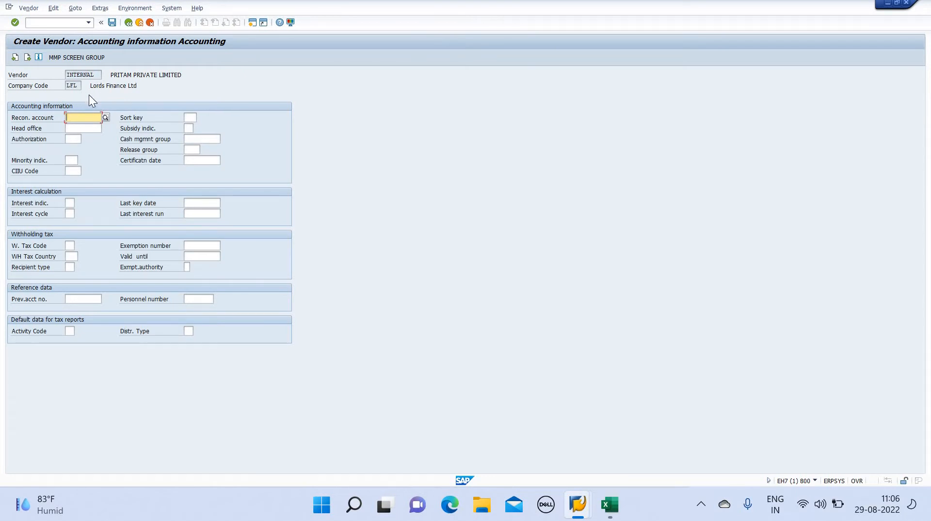
Set reconciliation account 600003 and sort key 001 (Posting date)
{"action": "left_click", "coordinate": [105, 117]}
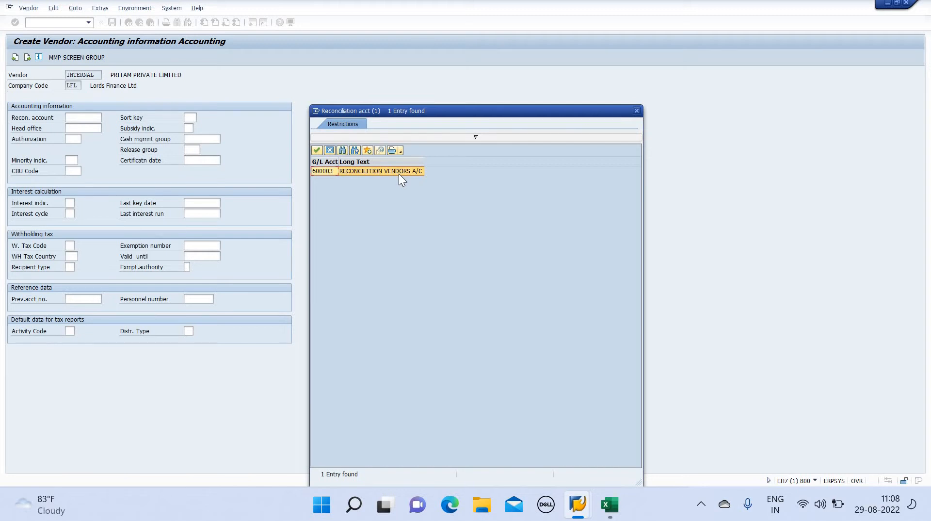
{"action": "double_click", "coordinate": [400, 175]}
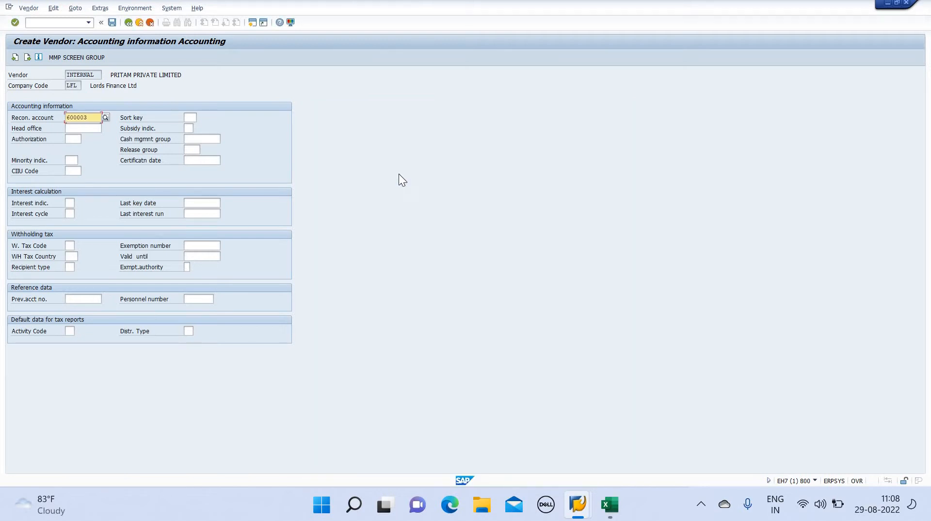
{"action": "left_click", "coordinate": [192, 118]}
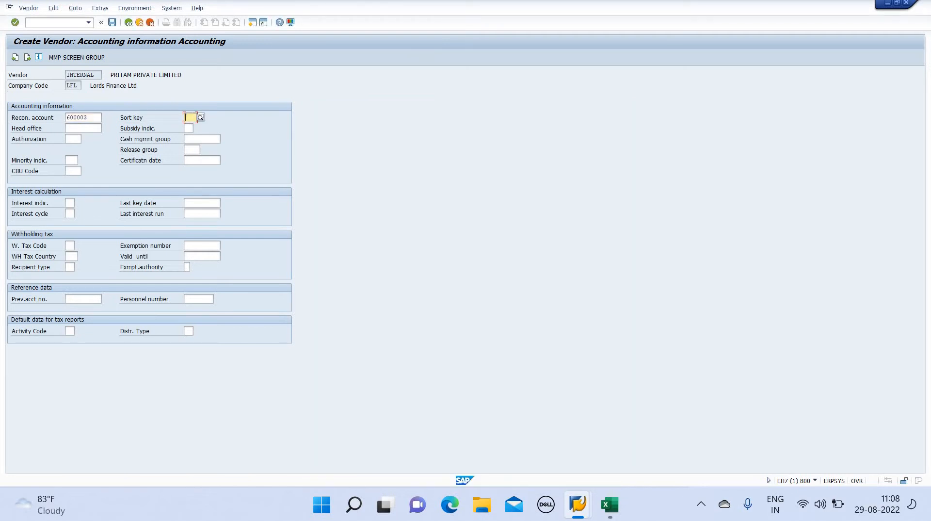
{"action": "type", "text": "001"}
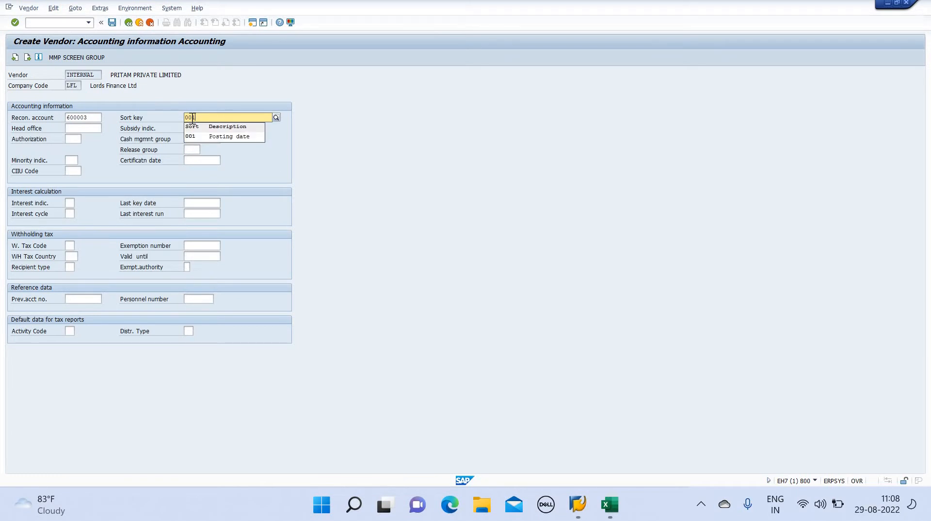
{"action": "key", "text": "Return"}
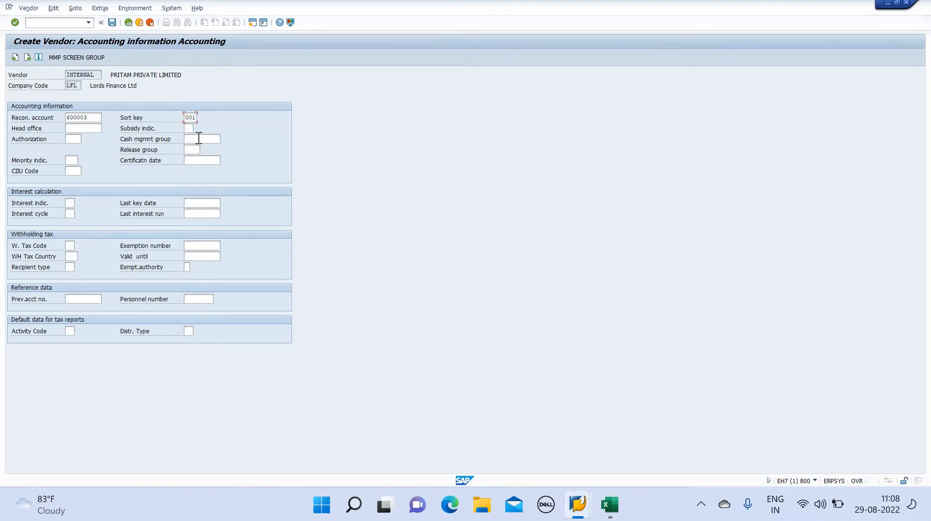
Choose cash management group KV1 and move to the payment transactions accounting data
{"action": "left_click", "coordinate": [199, 139]}
{"action": "left_click", "coordinate": [224, 140]}
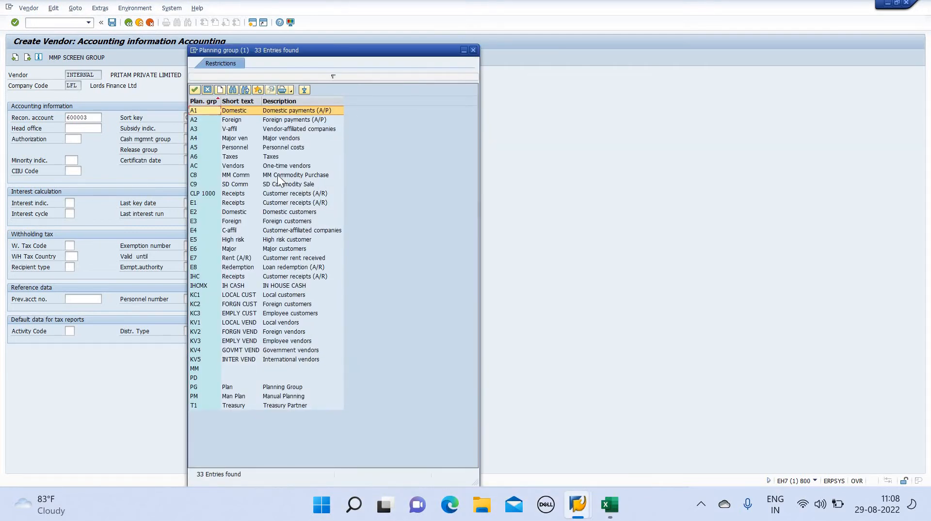
{"action": "key", "text": "Down"}
{"action": "key", "text": "Down"}
{"action": "key", "text": "Down"}
{"action": "key", "text": "Down"}
{"action": "key", "text": "Down"}
{"action": "key", "text": "Down"}
{"action": "key", "text": "Down"}
{"action": "key", "text": "Down"}
{"action": "key", "text": "Down"}
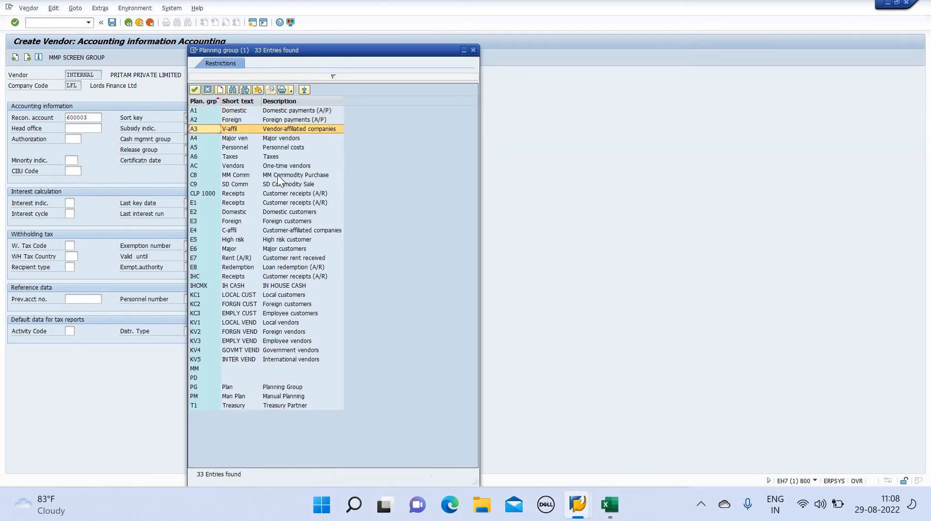
{"action": "key", "text": "Down"}
{"action": "key", "text": "Down"}
{"action": "key", "text": "Down"}
{"action": "key", "text": "Down"}
{"action": "key", "text": "Down"}
{"action": "key", "text": "Down"}
{"action": "key", "text": "Down"}
{"action": "key", "text": "Down"}
{"action": "key", "text": "Down"}
{"action": "key", "text": "Down"}
{"action": "key", "text": "Down"}
{"action": "key", "text": "Down"}
{"action": "key", "text": "Down"}
{"action": "key", "text": "Down"}
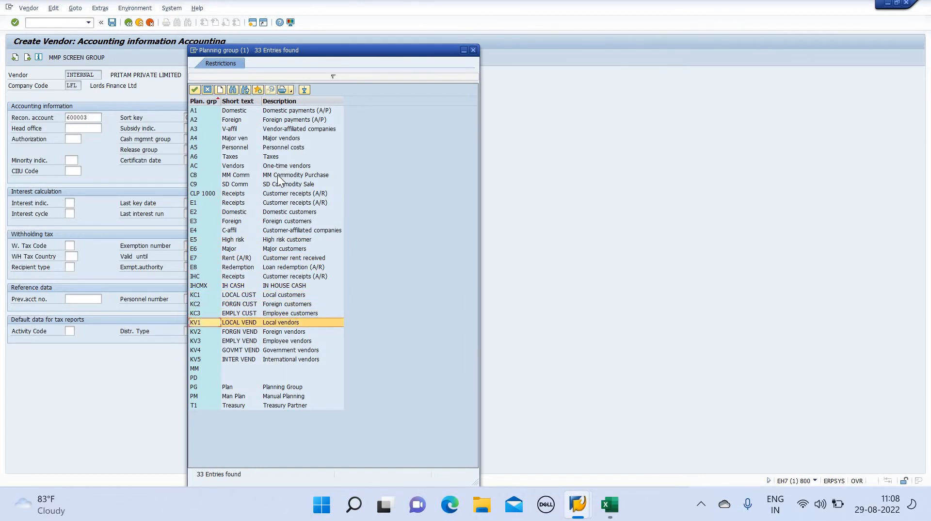
{"action": "key", "text": "Return"}
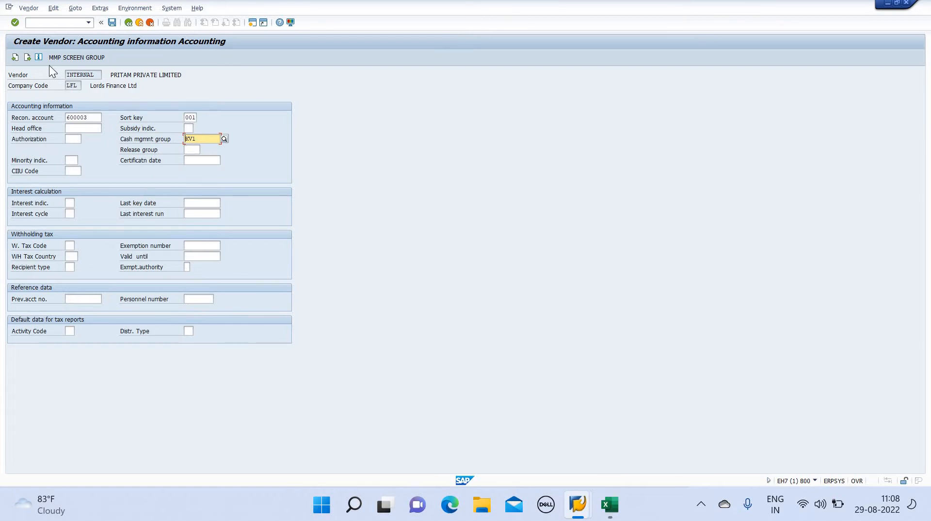
{"action": "left_click", "coordinate": [27, 57]}
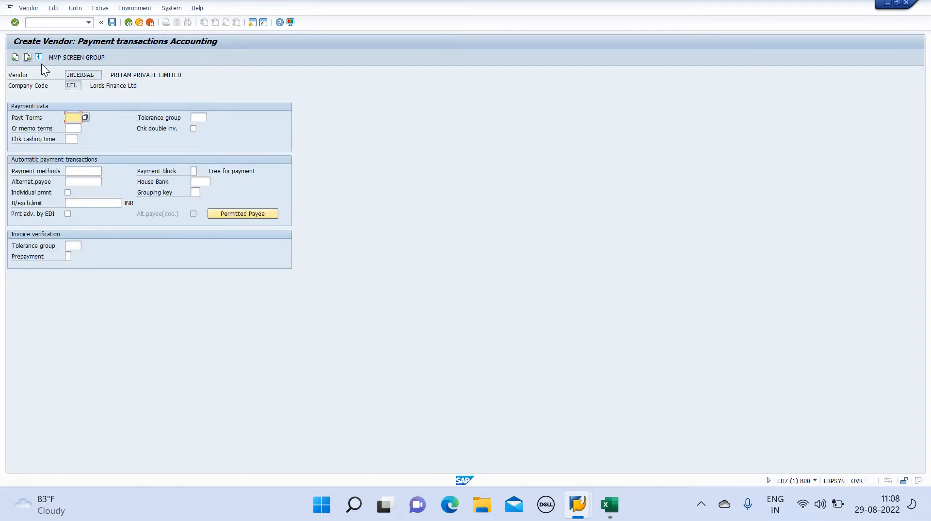
Pick payment terms 0007 (within 14 days 4 % cash discount) from the Terms of Payment list
{"action": "left_click", "coordinate": [86, 117]}
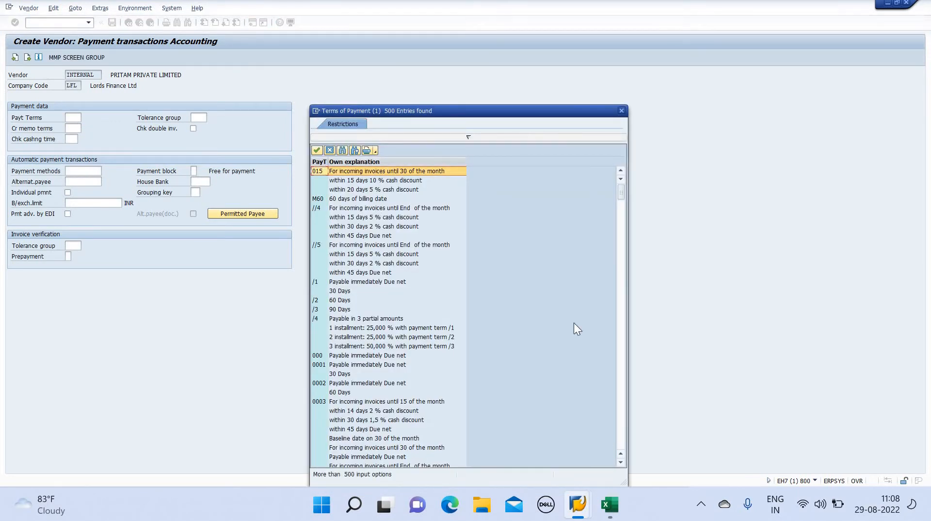
{"action": "left_click", "coordinate": [620, 462]}
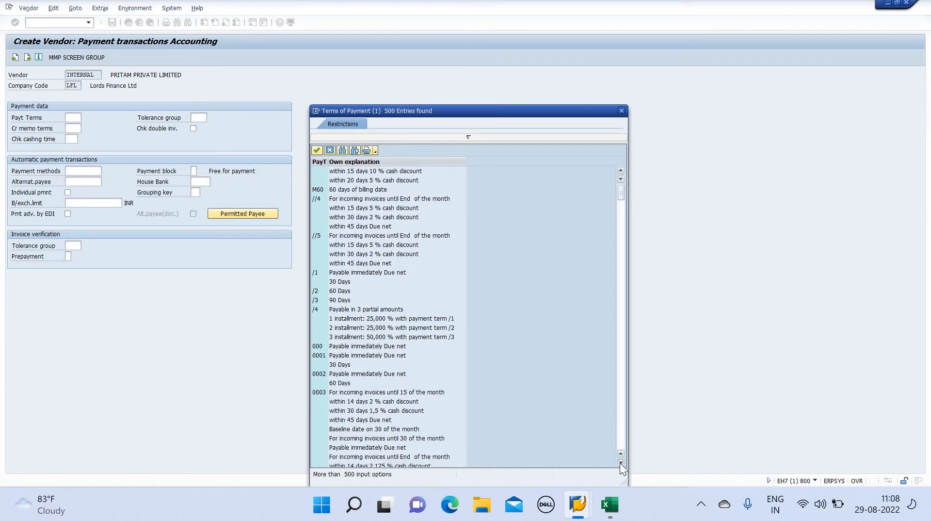
{"action": "left_click", "coordinate": [620, 462]}
{"action": "left_click", "coordinate": [620, 462]}
{"action": "left_click", "coordinate": [620, 463]}
{"action": "left_click", "coordinate": [620, 463]}
{"action": "left_click", "coordinate": [620, 462]}
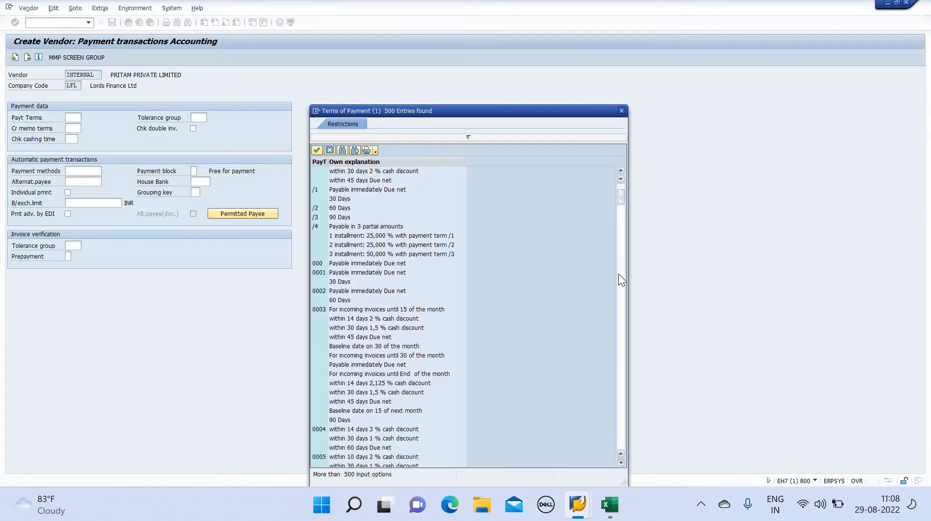
{"action": "left_click", "coordinate": [621, 171]}
{"action": "left_click", "coordinate": [620, 171]}
{"action": "left_click", "coordinate": [620, 172]}
{"action": "left_click", "coordinate": [620, 171]}
{"action": "left_click", "coordinate": [621, 171]}
{"action": "left_click", "coordinate": [621, 171]}
{"action": "left_click", "coordinate": [620, 171]}
{"action": "left_click", "coordinate": [620, 171]}
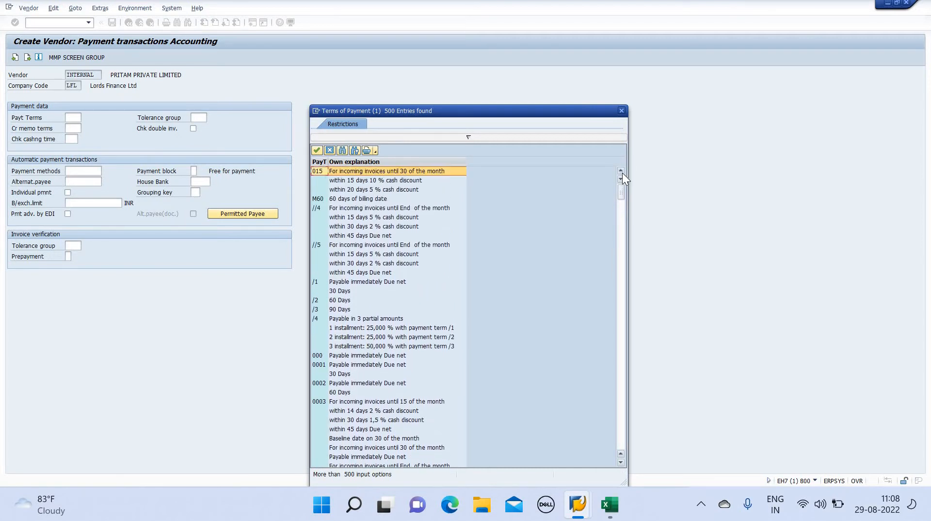
{"action": "left_click", "coordinate": [621, 463]}
{"action": "left_click", "coordinate": [620, 463]}
{"action": "left_click", "coordinate": [620, 463]}
{"action": "left_click", "coordinate": [620, 463]}
{"action": "left_click", "coordinate": [621, 463]}
{"action": "left_click", "coordinate": [620, 463]}
{"action": "left_click", "coordinate": [620, 463]}
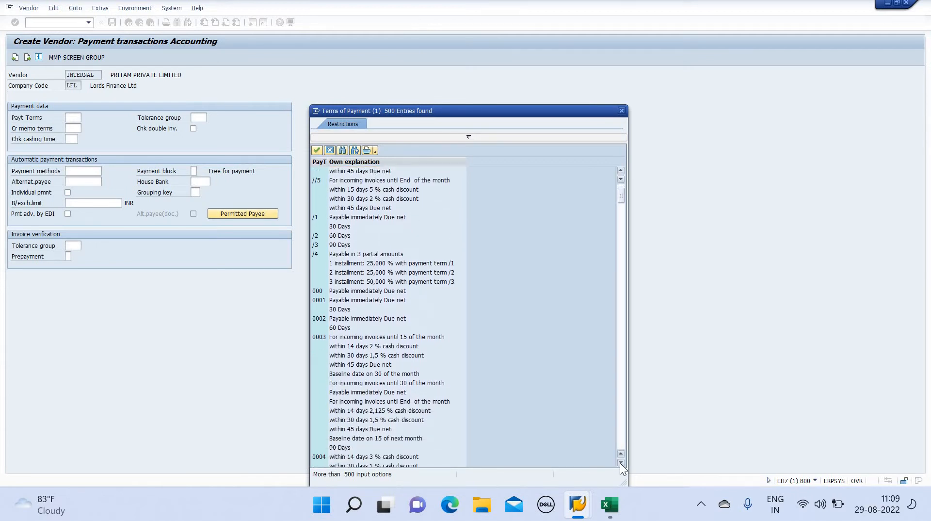
{"action": "left_click", "coordinate": [621, 463]}
{"action": "left_click", "coordinate": [620, 463]}
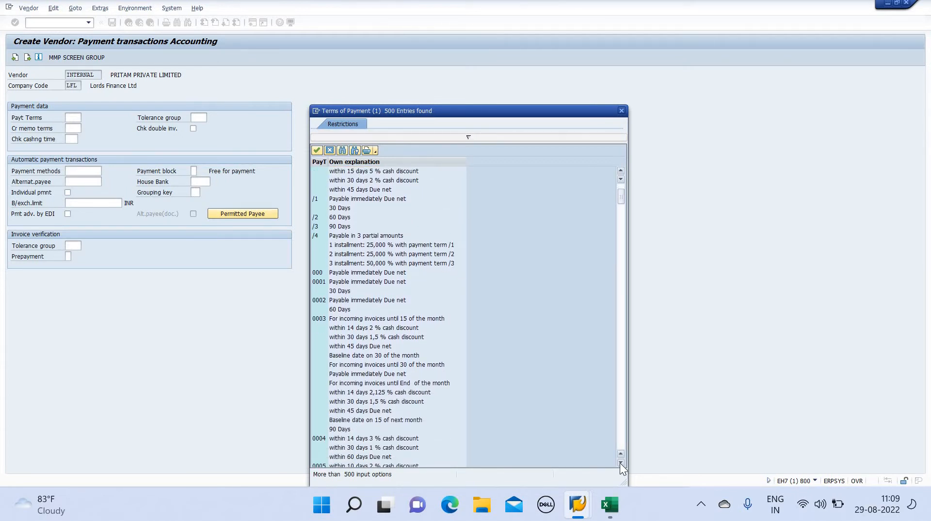
{"action": "left_click", "coordinate": [621, 463]}
{"action": "left_click", "coordinate": [620, 463]}
{"action": "left_click", "coordinate": [620, 463]}
{"action": "left_click", "coordinate": [620, 463]}
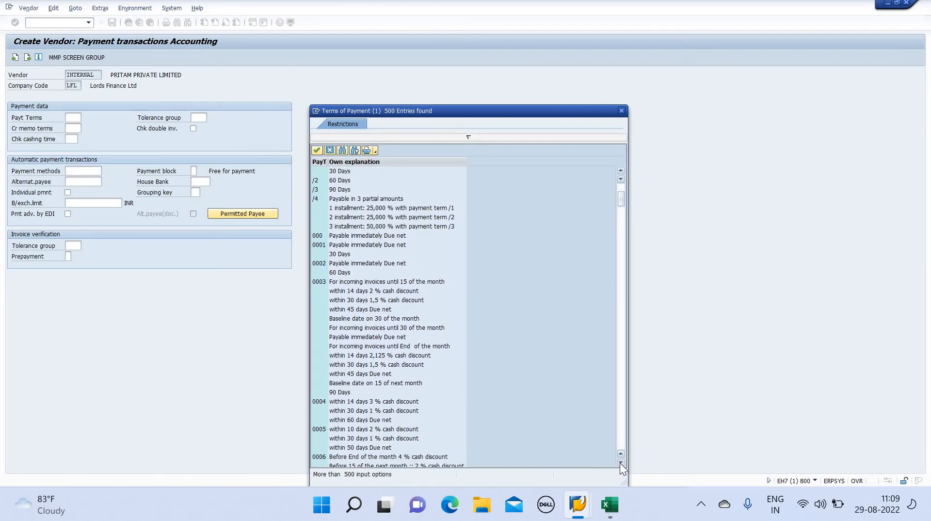
{"action": "left_click", "coordinate": [621, 463]}
{"action": "left_click", "coordinate": [620, 463]}
{"action": "left_click", "coordinate": [620, 463]}
{"action": "left_click", "coordinate": [621, 463]}
{"action": "left_click", "coordinate": [621, 463]}
{"action": "left_click", "coordinate": [620, 463]}
{"action": "left_click", "coordinate": [621, 463]}
{"action": "left_click", "coordinate": [620, 463]}
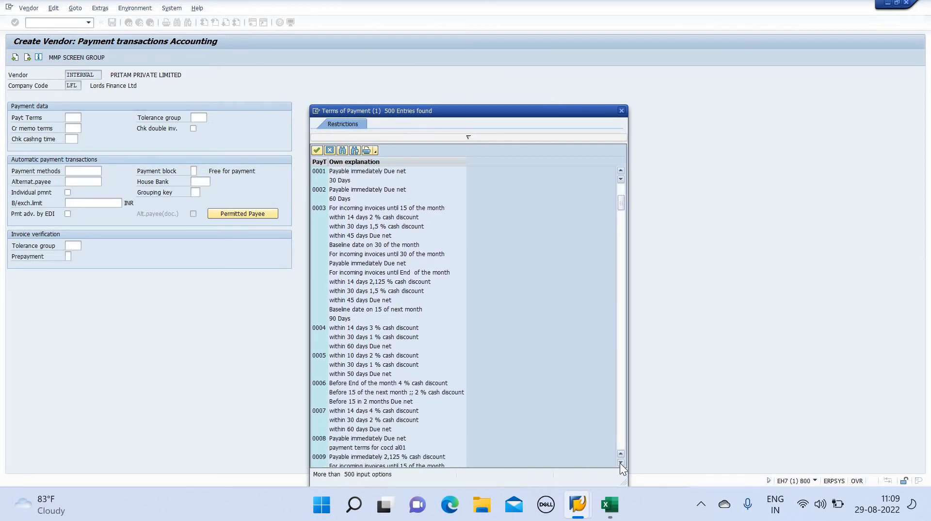
{"action": "left_click", "coordinate": [321, 409]}
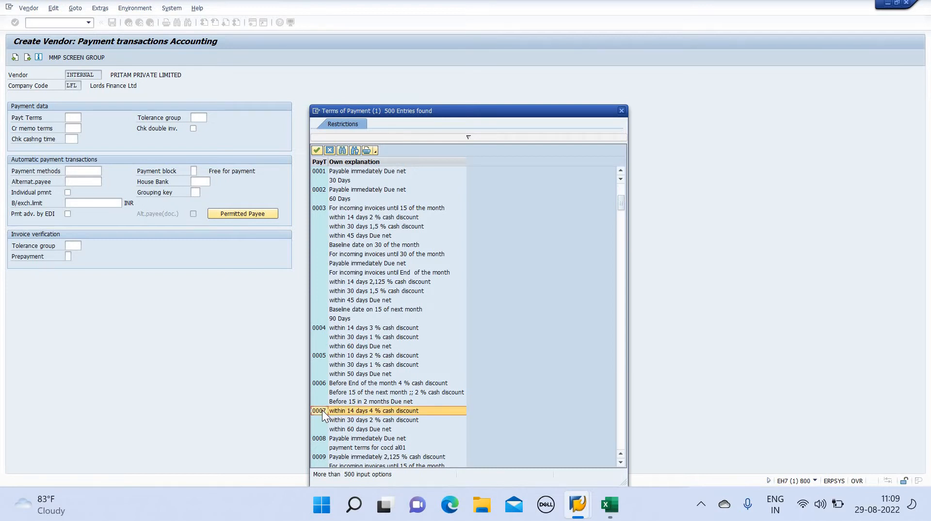
{"action": "double_click", "coordinate": [322, 409]}
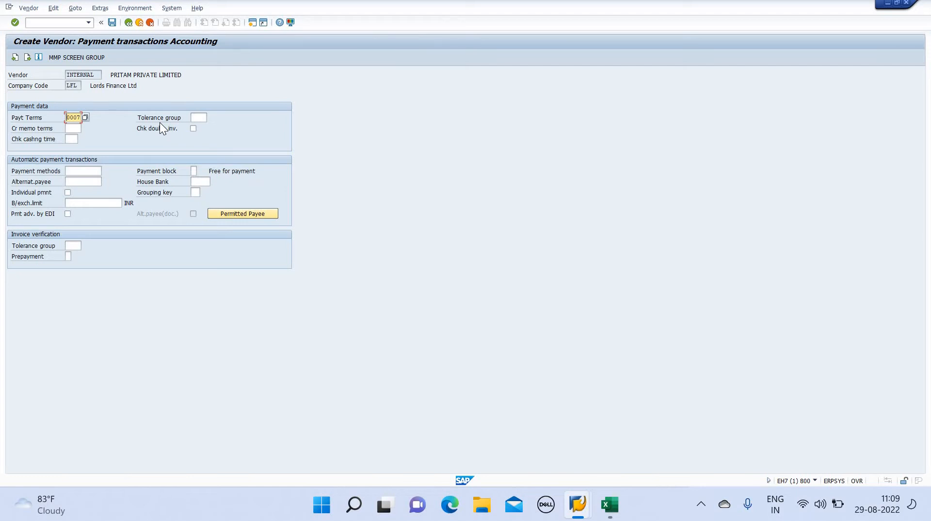
Go past Correspondence, confirm saving, and exit the 'Account 314011 already exists' error
{"action": "left_click", "coordinate": [28, 57]}
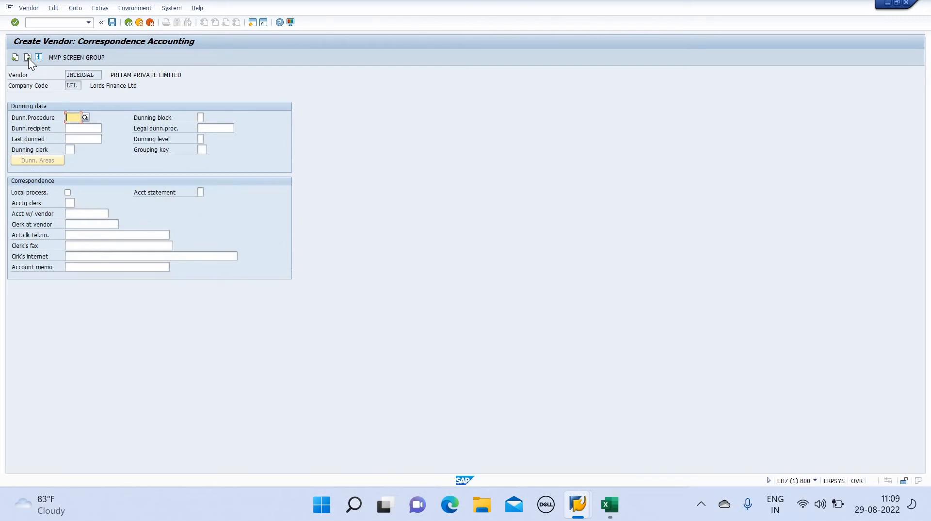
{"action": "left_click", "coordinate": [28, 58]}
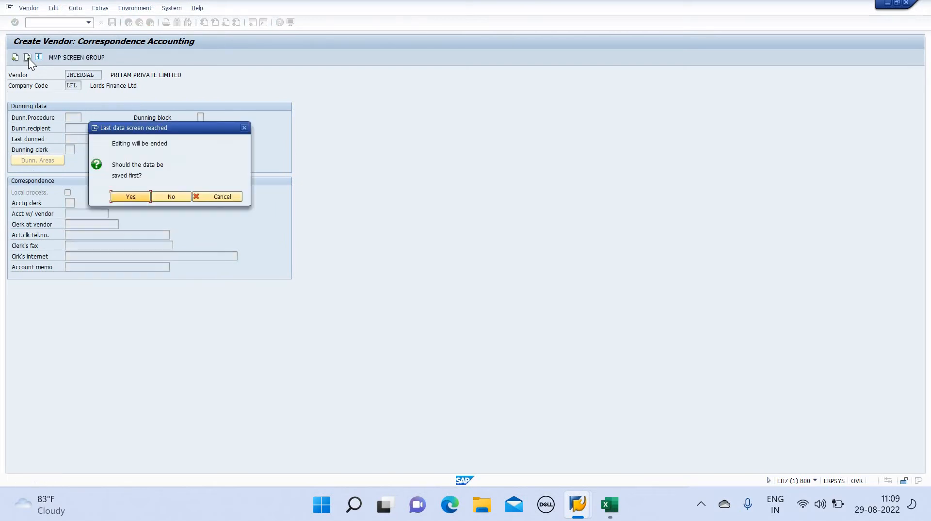
{"action": "left_click", "coordinate": [131, 197]}
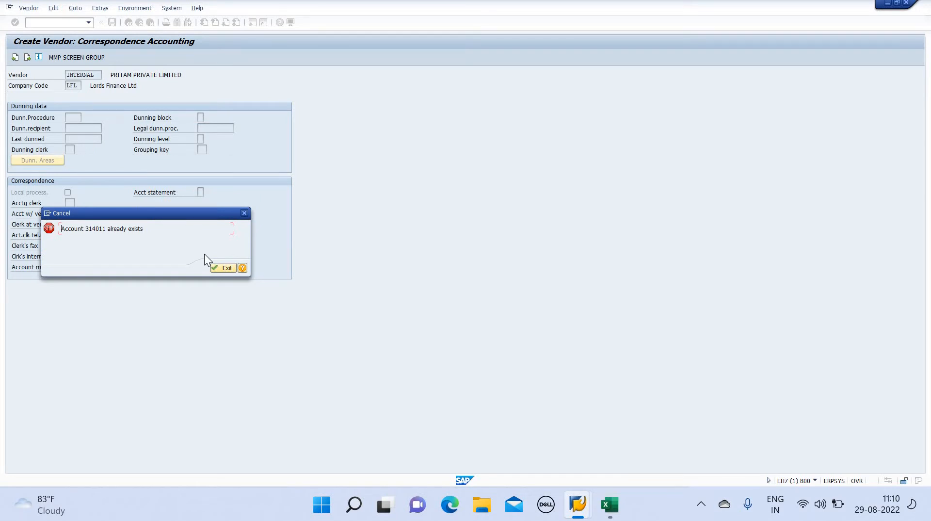
{"action": "left_click", "coordinate": [221, 268]}
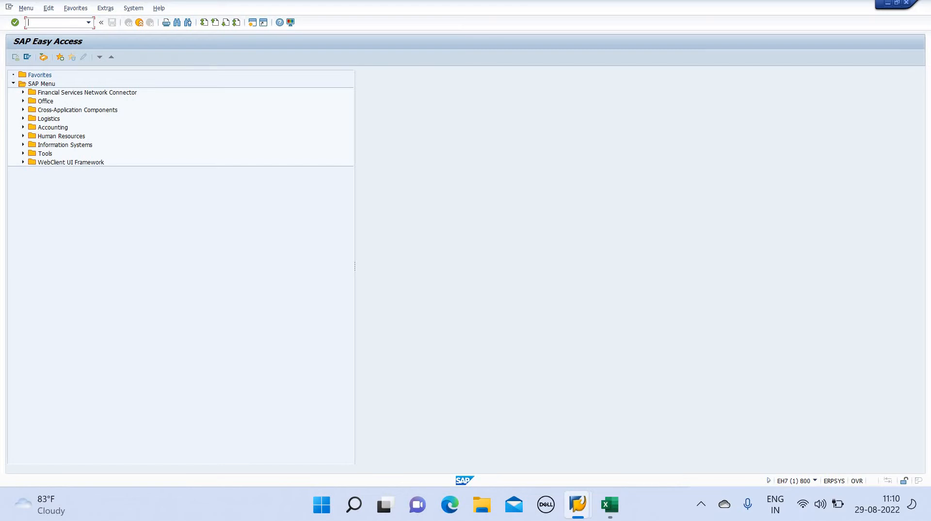
{"action": "type", "text": "XKN1"}
{"action": "key", "text": "Return"}
{"action": "left_click", "coordinate": [120, 96]}
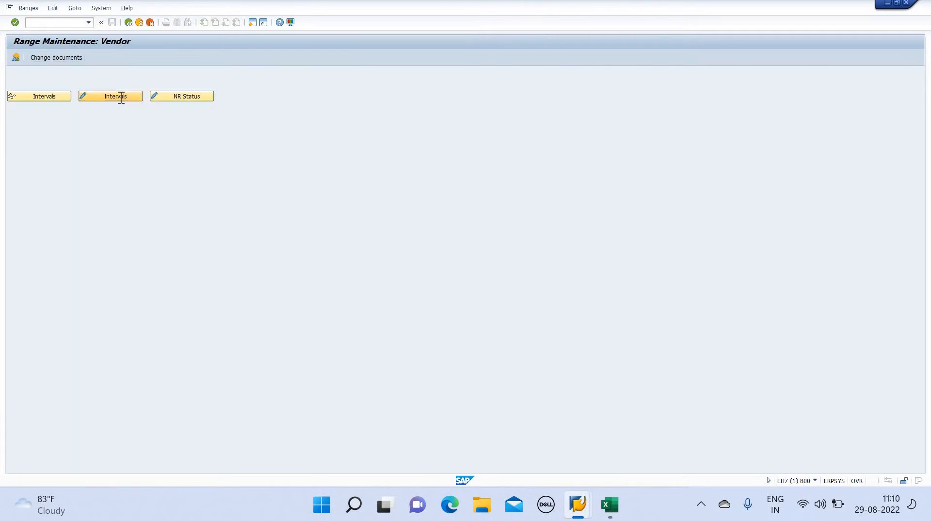
{"action": "key", "text": "Down"}
{"action": "key", "text": "Down"}
{"action": "key", "text": "Down"}
{"action": "key", "text": "Down"}
{"action": "key", "text": "Down"}
{"action": "key", "text": "Down"}
{"action": "key", "text": "Down"}
{"action": "key", "text": "Down"}
{"action": "key", "text": "Down"}
{"action": "key", "text": "Down"}
{"action": "key", "text": "Down"}
{"action": "key", "text": "Down"}
{"action": "key", "text": "Down"}
{"action": "key", "text": "Down"}
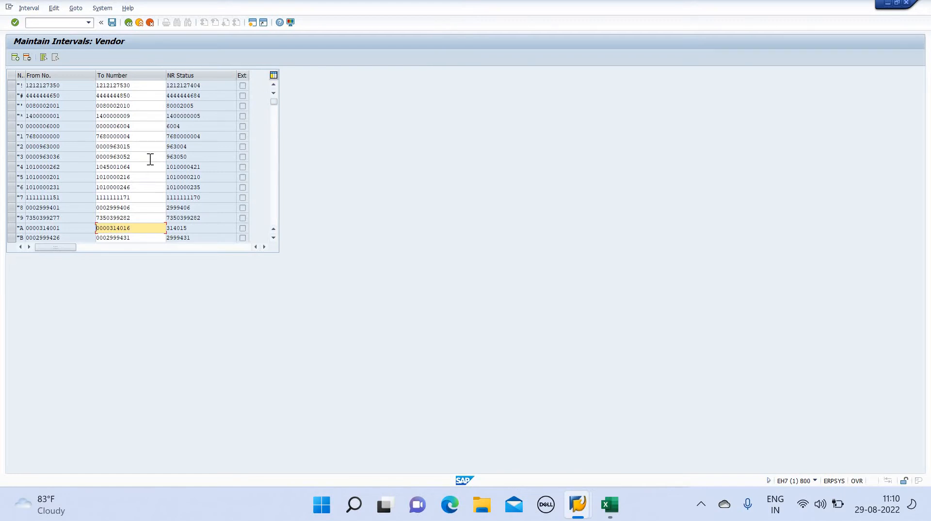
{"action": "key", "text": "Down"}
{"action": "key", "text": "Up"}
{"action": "left_click", "coordinate": [71, 23]}
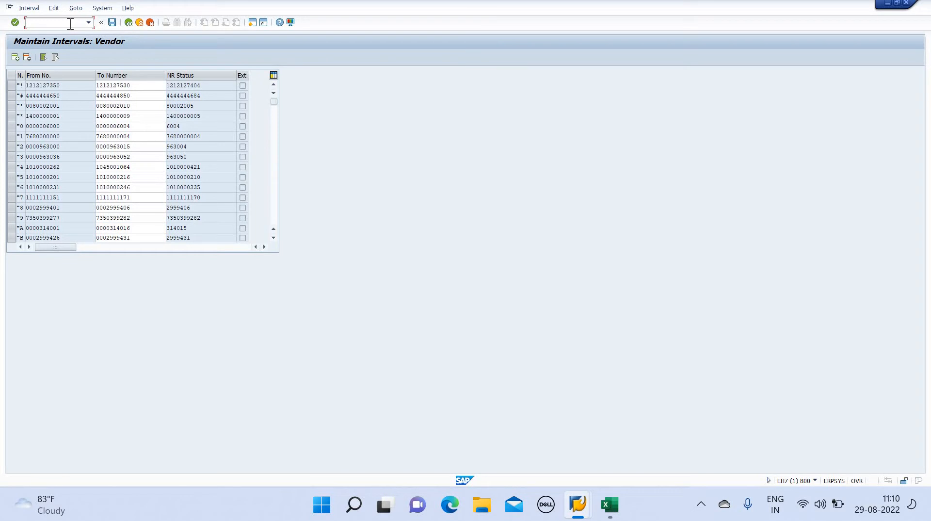
{"action": "type", "text": "/na"}
{"action": "key", "text": "Return"}
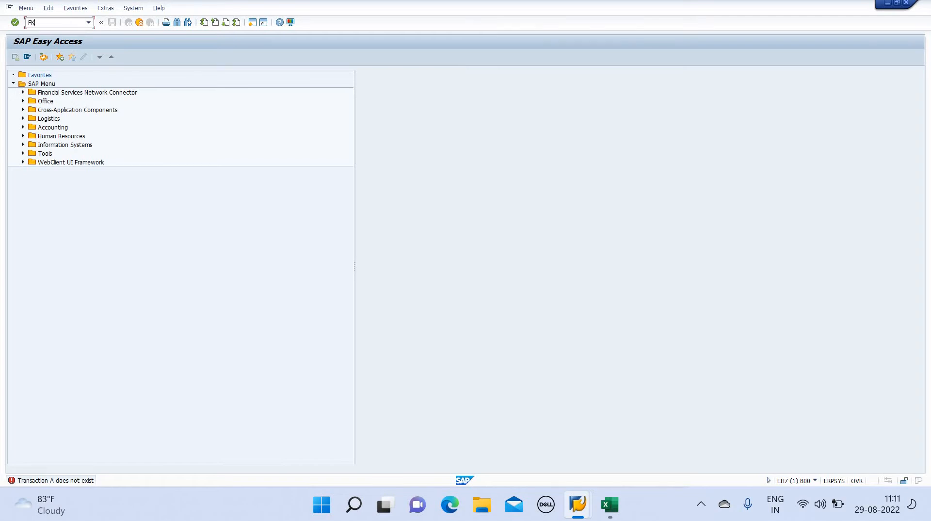
Start FK01 and enter title Company, name PRITHVI PRIVATE LIMITED, search term PPL
{"action": "type", "text": "01"}
{"action": "key", "text": "Return"}
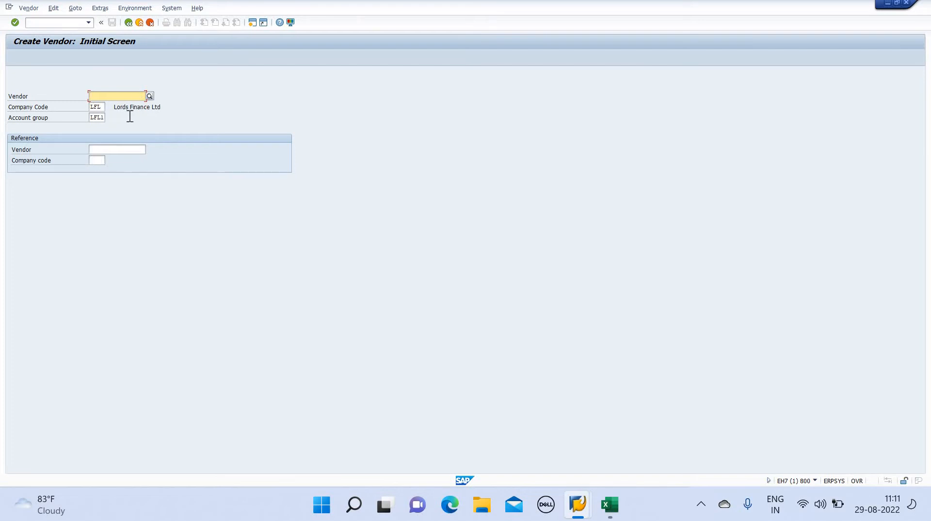
{"action": "key", "text": "Return"}
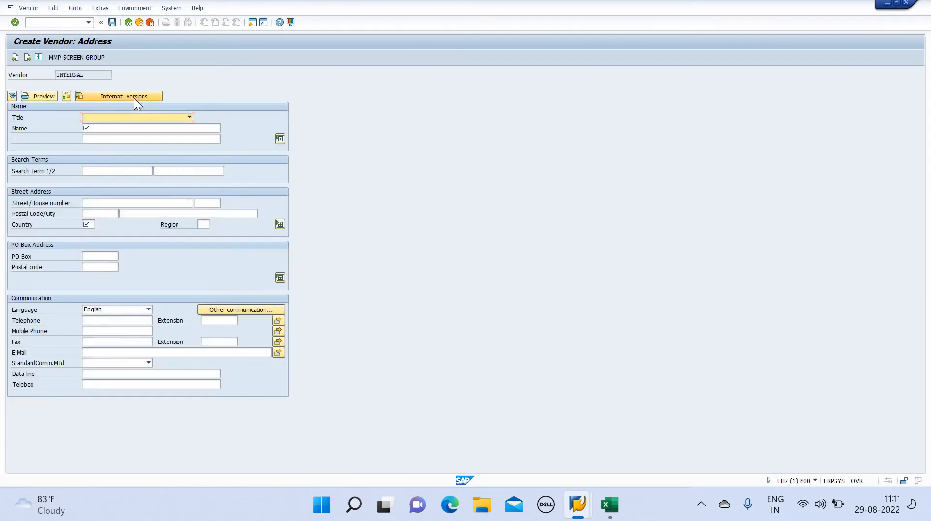
{"action": "left_click", "coordinate": [190, 117]}
{"action": "left_click", "coordinate": [166, 125]}
{"action": "left_click", "coordinate": [166, 127]}
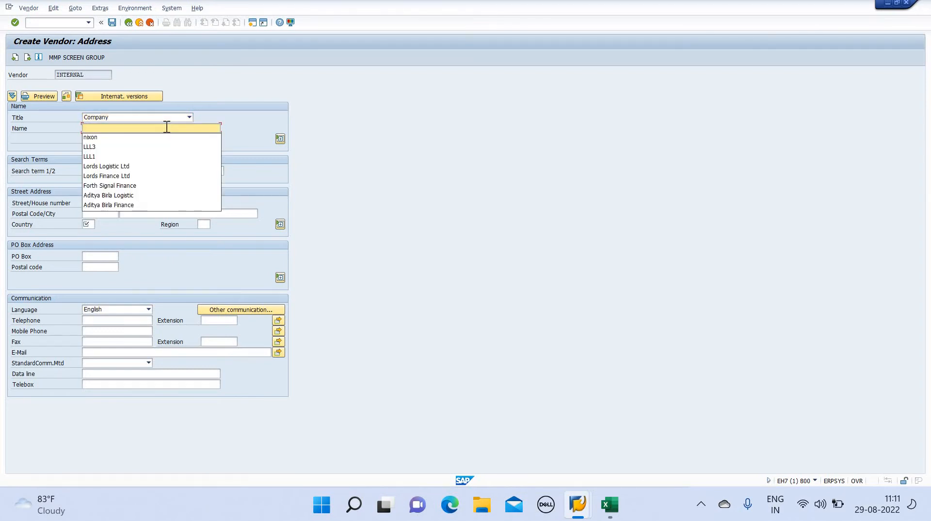
{"action": "type", "text": "PRITH"}
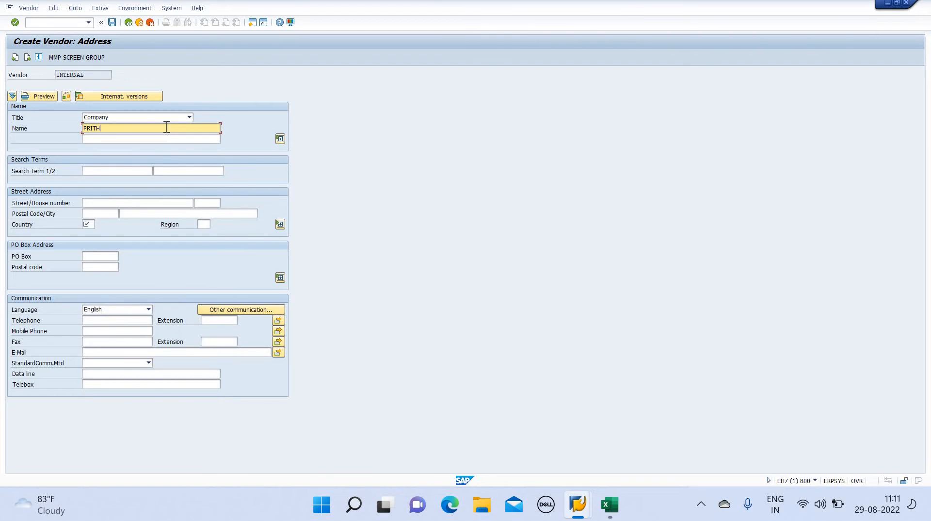
{"action": "type", "text": "VI PRIVATE LIMITED"}
{"action": "left_click", "coordinate": [145, 168]}
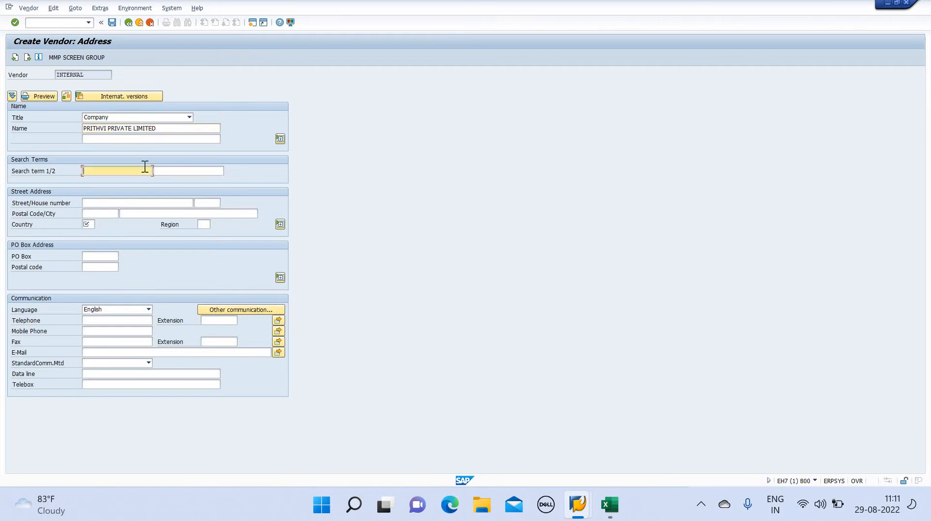
{"action": "type", "text": "PPL"}
Enter street DALAL, postal code 400065, region 13 and country IN, then continue
{"action": "left_click", "coordinate": [130, 205]}
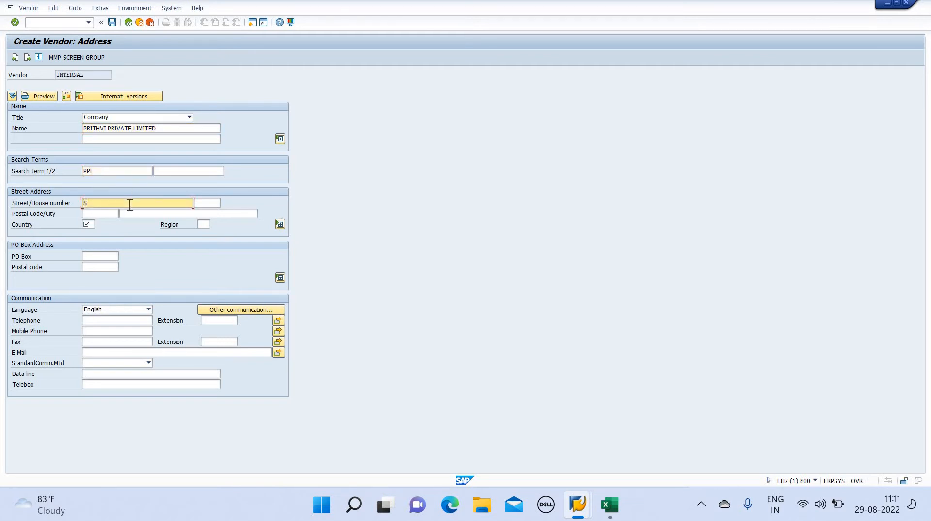
{"action": "type", "text": "DALAL"}
{"action": "left_click", "coordinate": [107, 211]}
{"action": "type", "text": "4"}
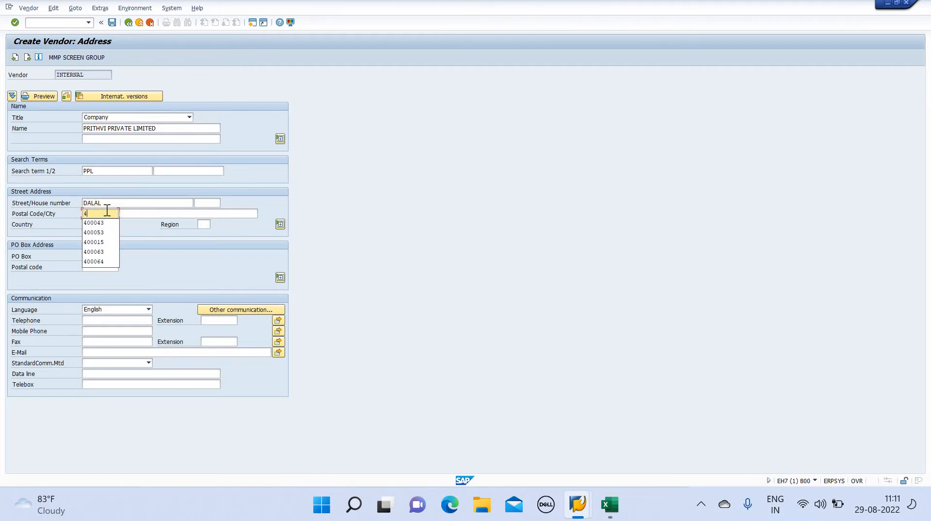
{"action": "type", "text": "90065"}
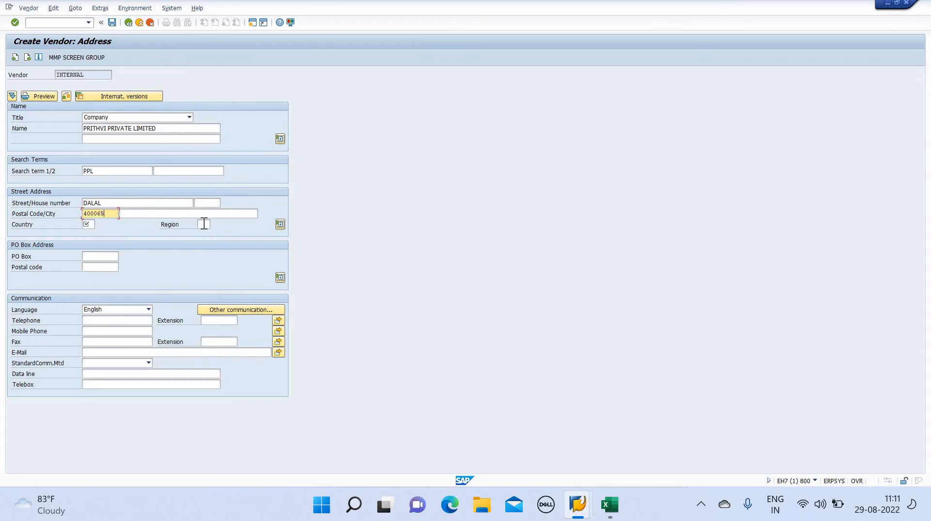
{"action": "left_click", "coordinate": [204, 223]}
{"action": "type", "text": "13"}
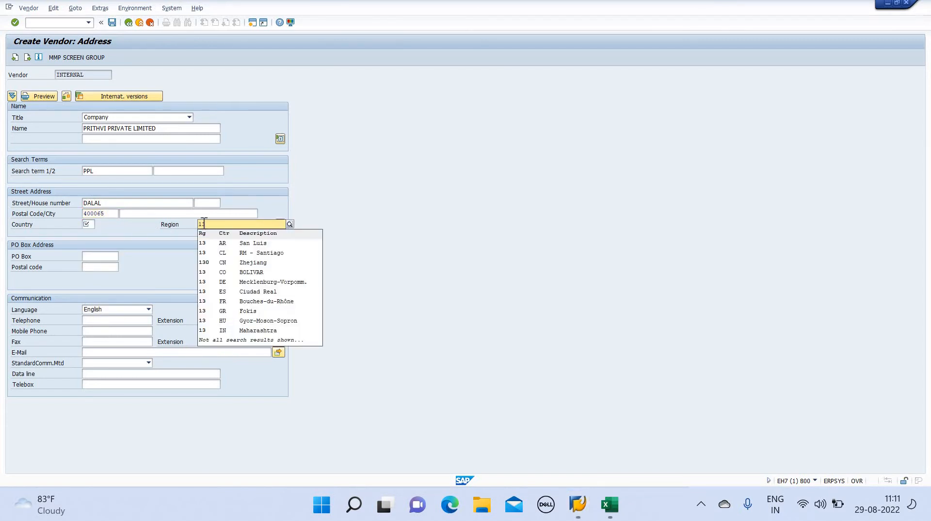
{"action": "key", "text": "Return"}
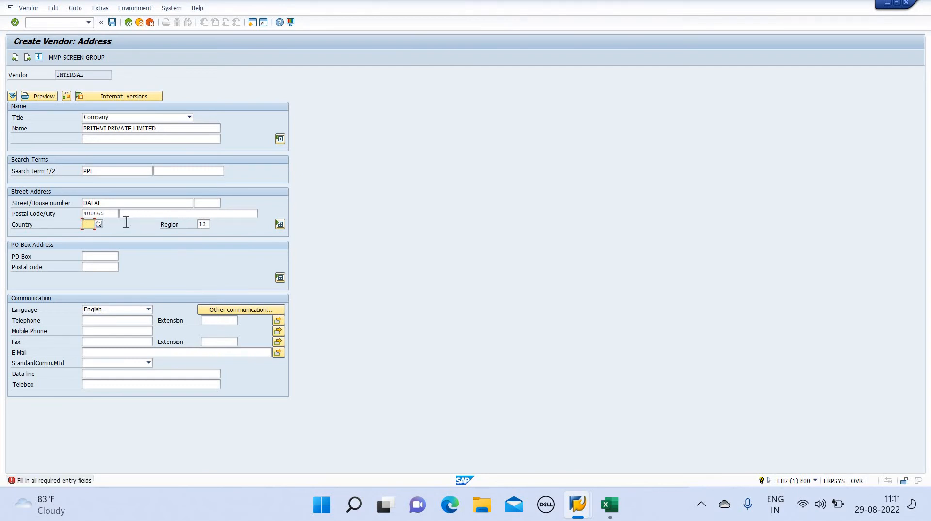
{"action": "type", "text": "IN"}
{"action": "key", "text": "Return"}
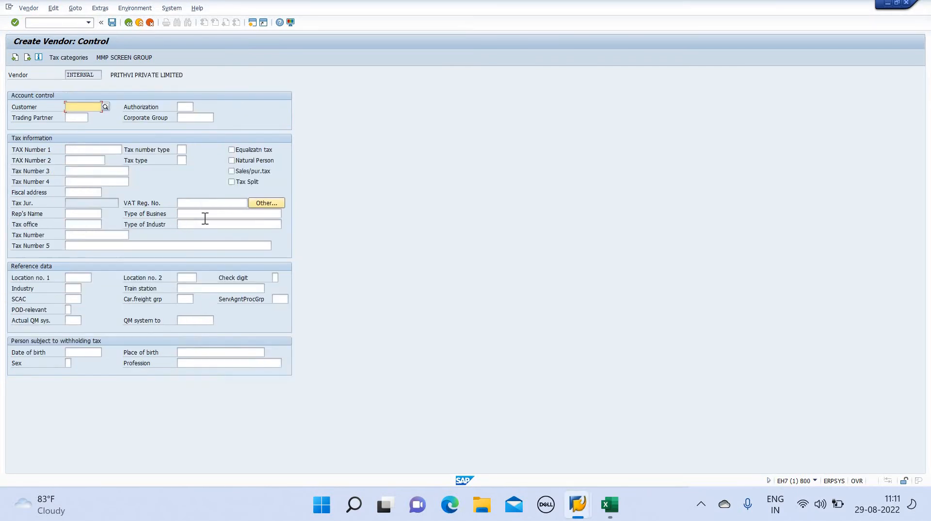
Recheck the address, enter a Tax Number 3 value, and advance to accounting information
{"action": "left_click", "coordinate": [16, 58]}
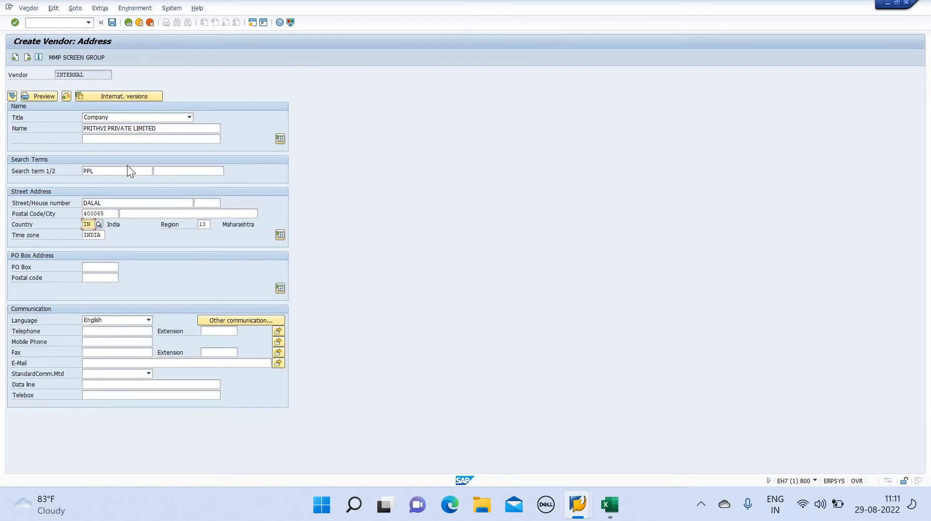
{"action": "left_click", "coordinate": [27, 57]}
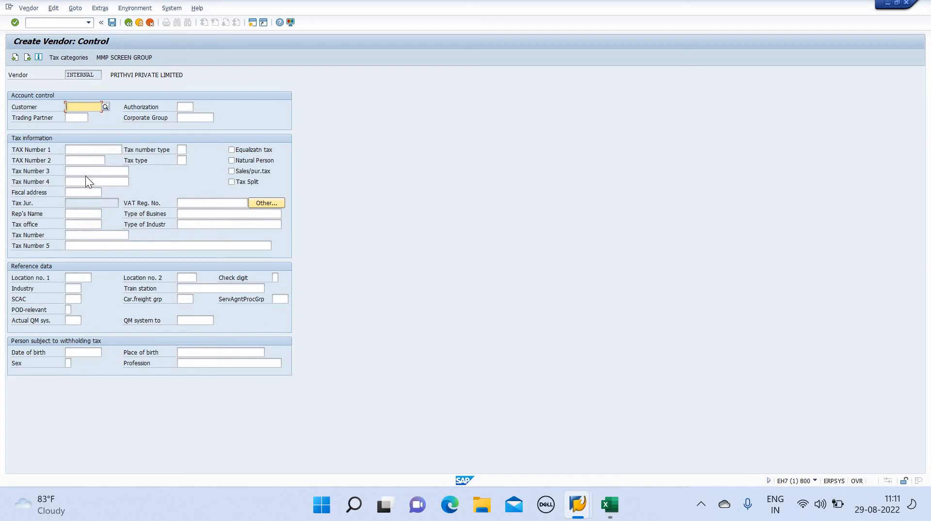
{"action": "left_click", "coordinate": [90, 171]}
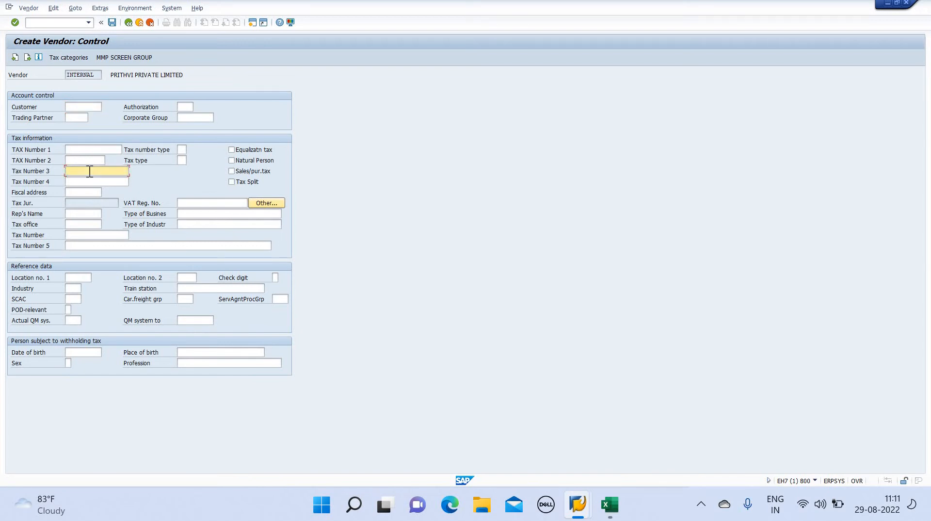
{"action": "type", "text": "WRNCKJCBV,K"}
{"action": "left_click", "coordinate": [27, 57]}
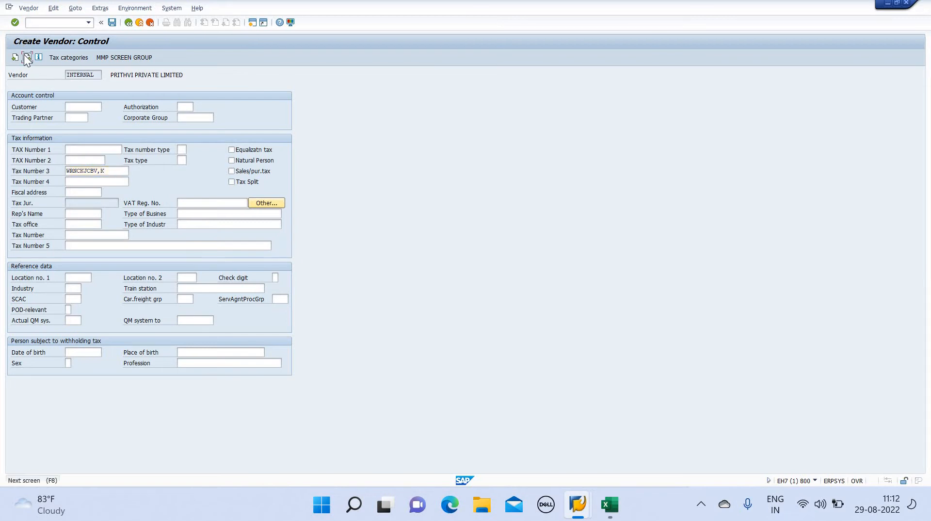
{"action": "left_click", "coordinate": [27, 57]}
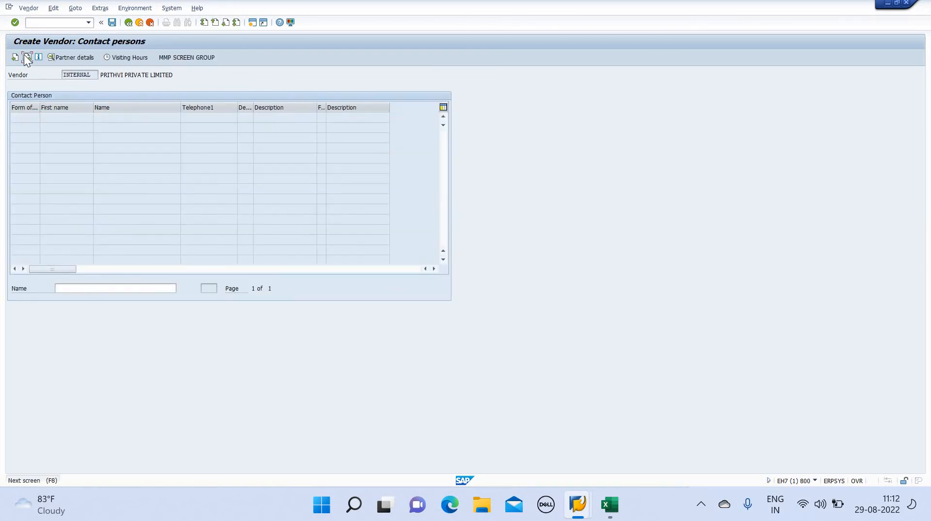
{"action": "left_click", "coordinate": [26, 57]}
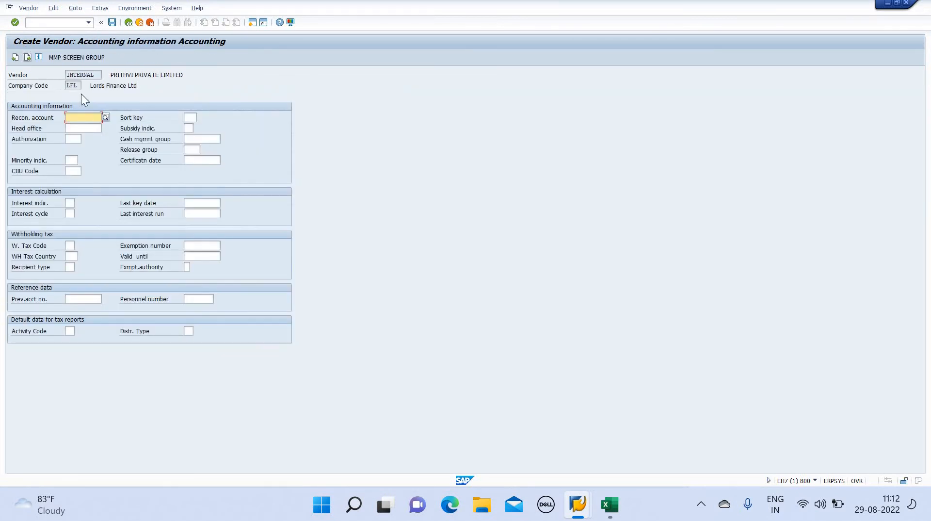
Set reconciliation account 600003, sort key 001 and cash group KV1, then go to payment transactions
{"action": "left_click", "coordinate": [106, 117]}
{"action": "key", "text": "Return"}
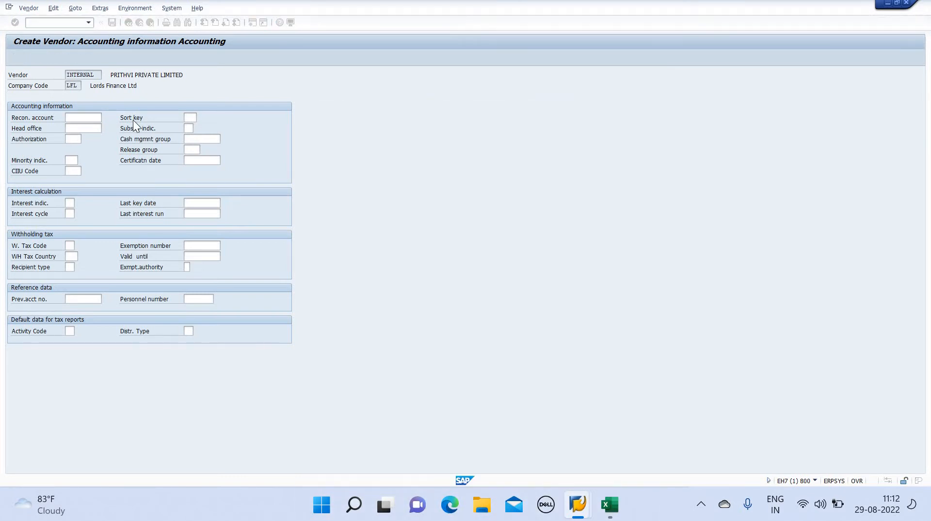
{"action": "left_click", "coordinate": [191, 118]}
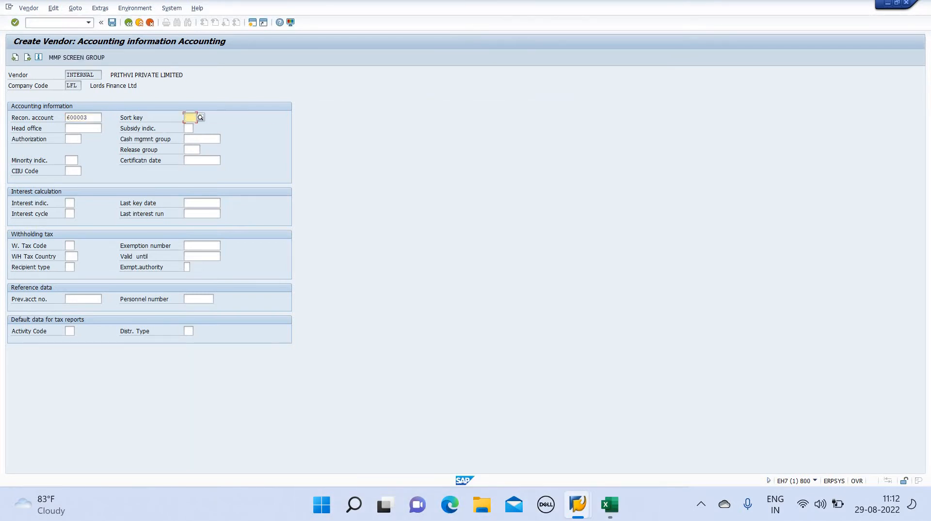
{"action": "type", "text": "001"}
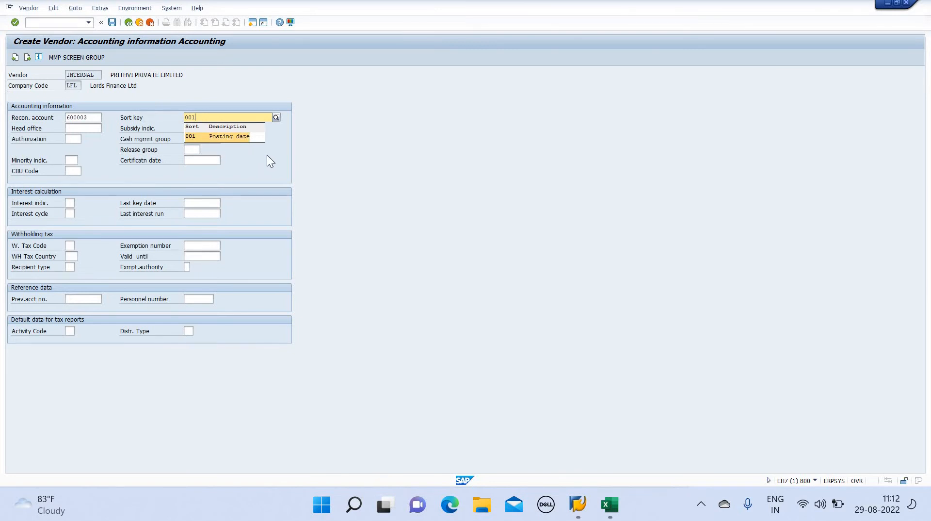
{"action": "left_click", "coordinate": [218, 137]}
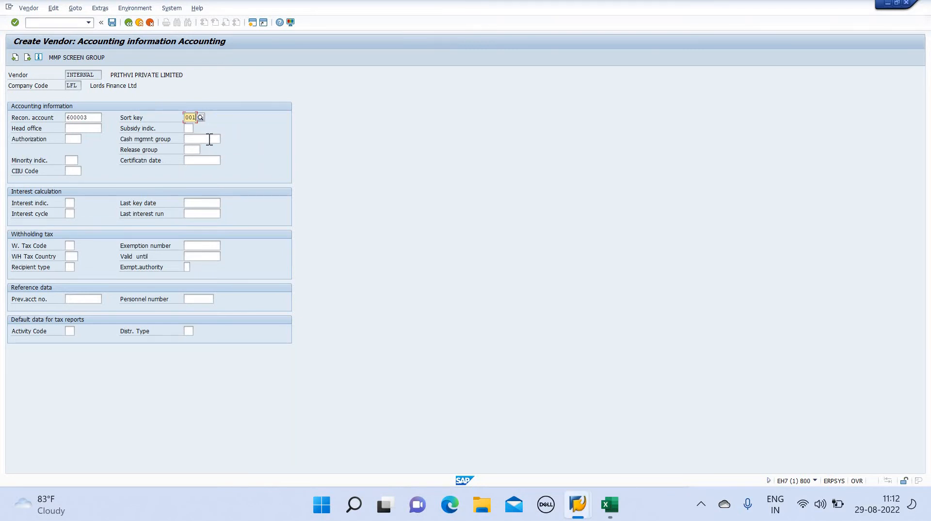
{"action": "left_click", "coordinate": [208, 140]}
{"action": "left_click", "coordinate": [224, 138]}
{"action": "key", "text": "Down"}
{"action": "key", "text": "Down"}
{"action": "key", "text": "Down"}
{"action": "key", "text": "Down"}
{"action": "key", "text": "Down"}
{"action": "key", "text": "Down"}
{"action": "key", "text": "Down"}
{"action": "key", "text": "Down"}
{"action": "key", "text": "Down"}
{"action": "key", "text": "Down"}
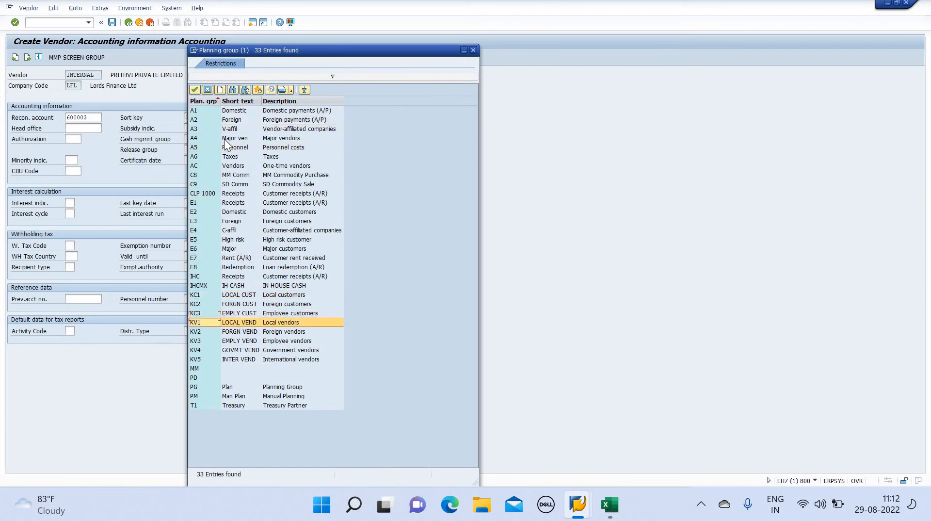
{"action": "key", "text": "Return"}
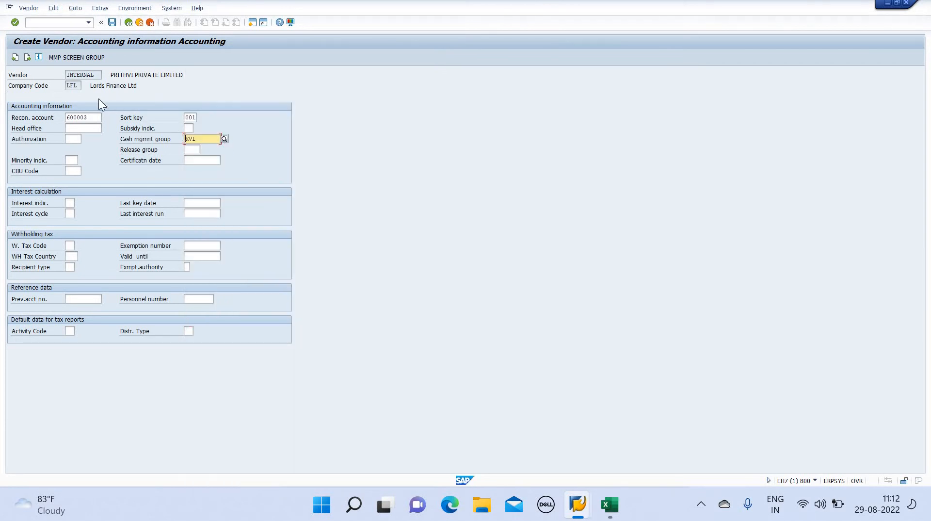
{"action": "left_click", "coordinate": [29, 56]}
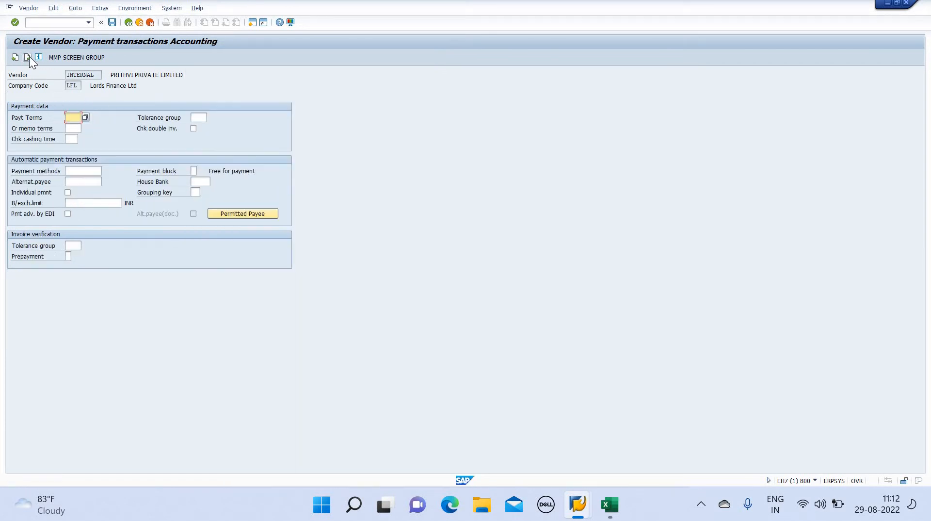
Choose payment terms M60, move to Correspondence and save, getting 'Account 314012 already exists'
{"action": "left_click", "coordinate": [85, 119]}
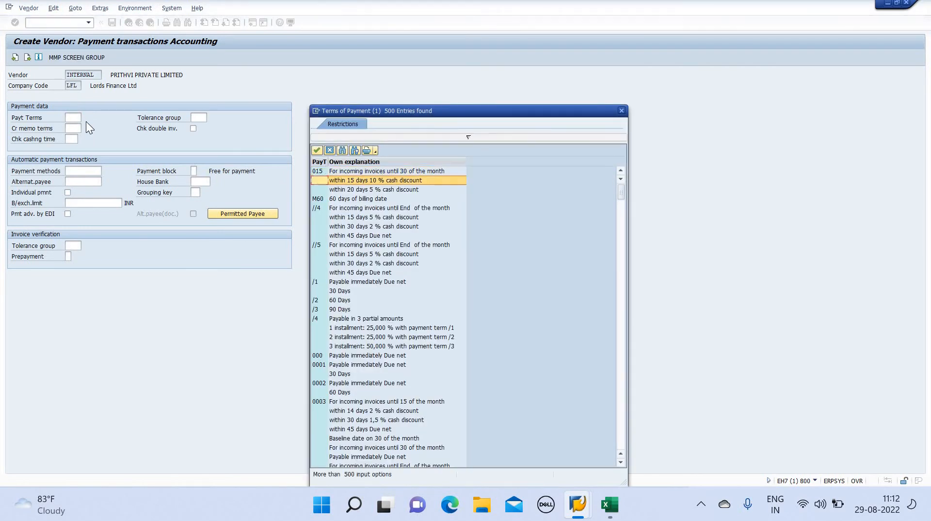
{"action": "key", "text": "Down"}
{"action": "key", "text": "Down"}
{"action": "key", "text": "Down"}
{"action": "key", "text": "Up"}
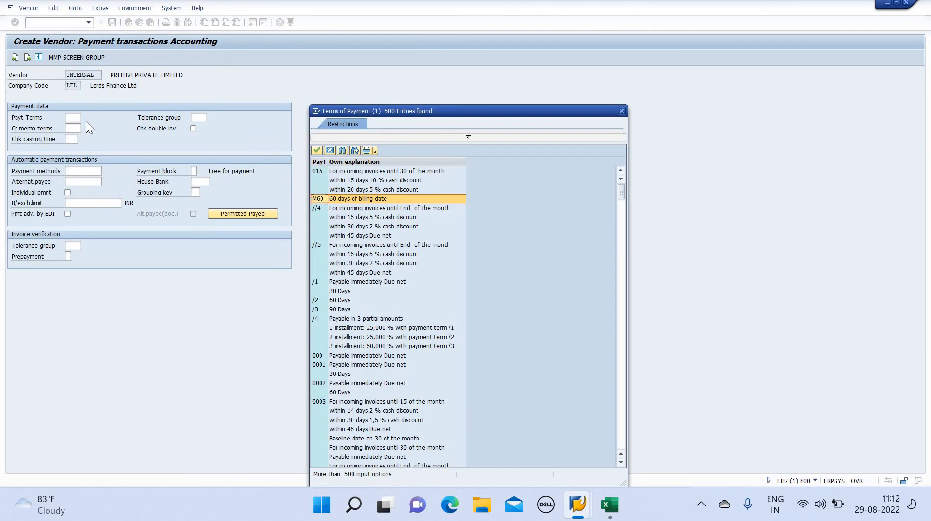
{"action": "key", "text": "Return"}
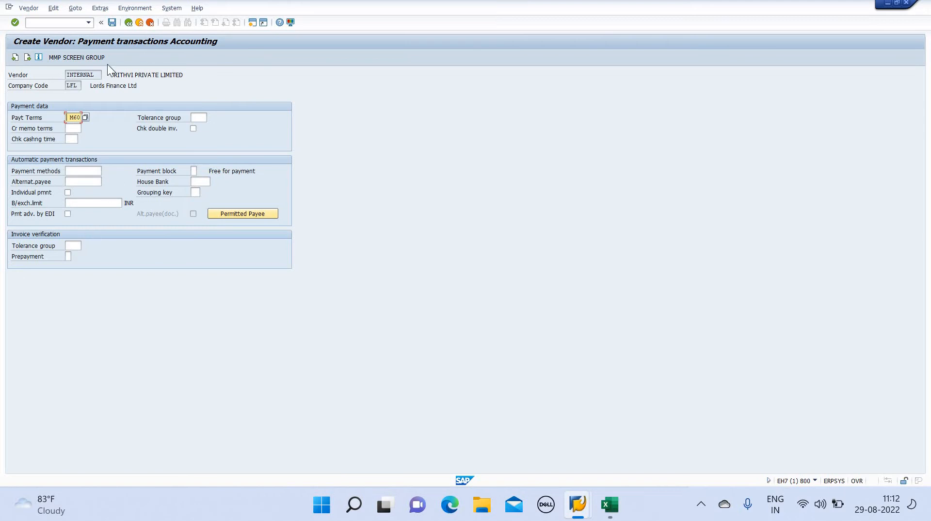
{"action": "left_click", "coordinate": [28, 56]}
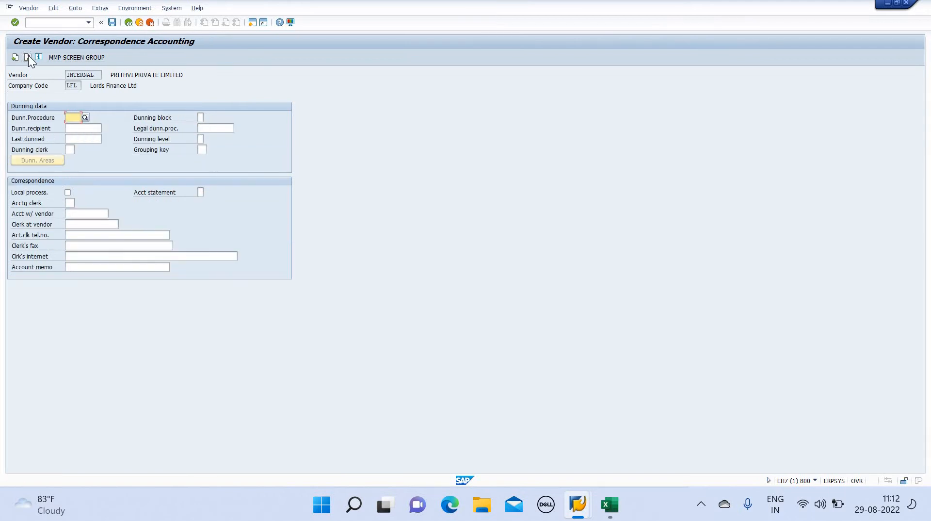
{"action": "left_click", "coordinate": [111, 25]}
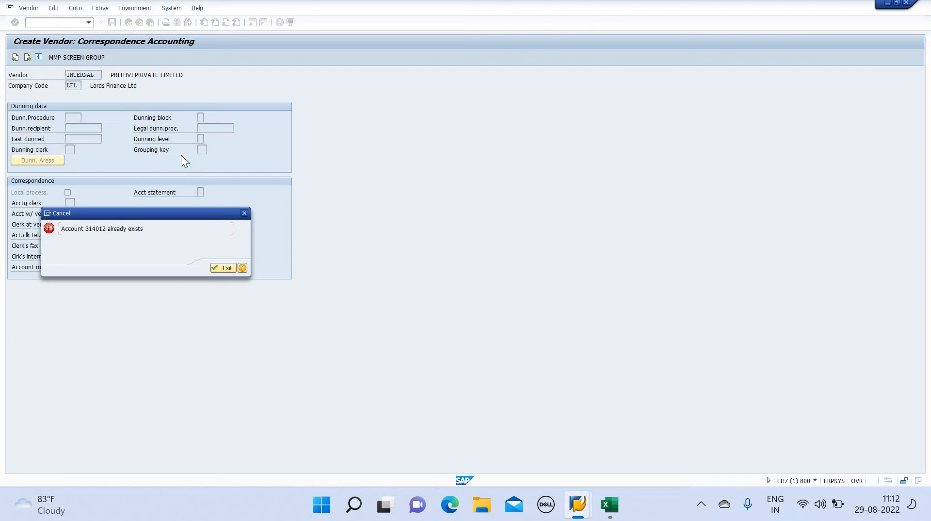
Dismiss the 'account already exists' error and open XKN1 vendor number ranges in a new maximized session
{"action": "left_click", "coordinate": [226, 268]}
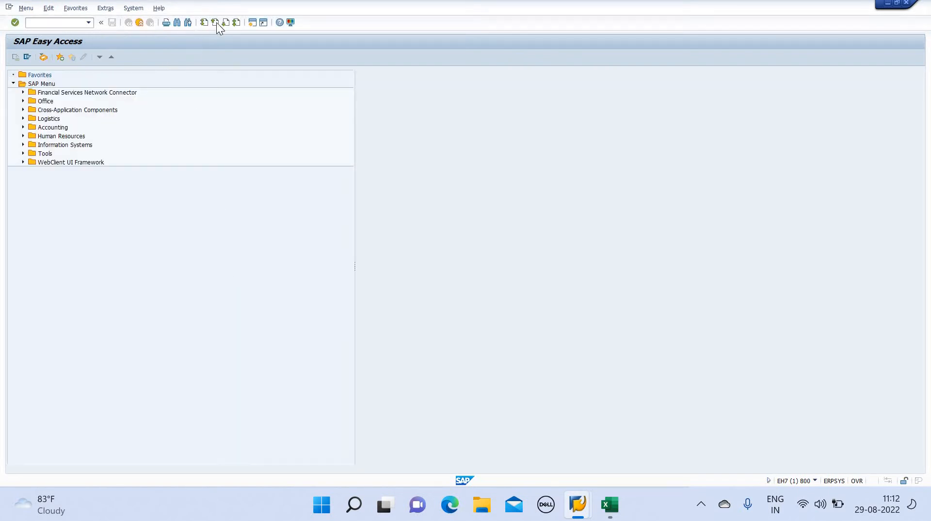
{"action": "left_click", "coordinate": [252, 22]}
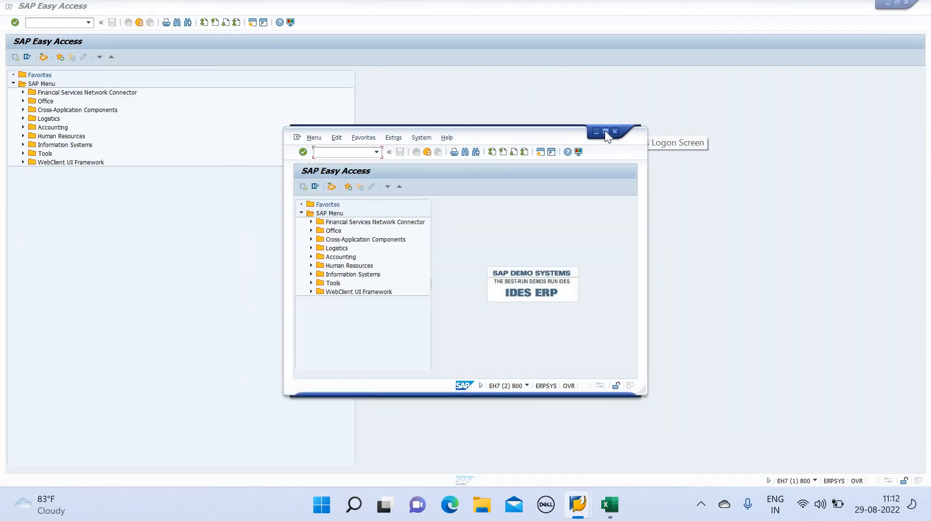
{"action": "left_click", "coordinate": [604, 130]}
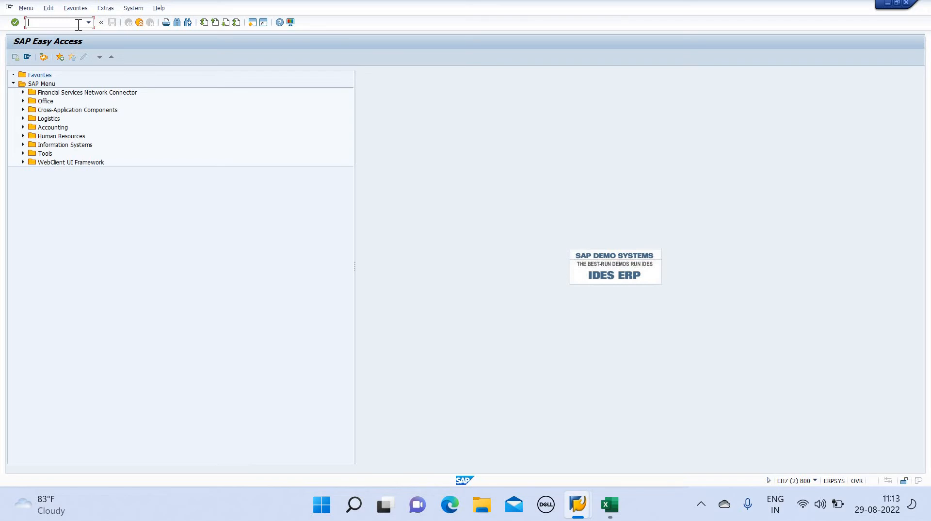
{"action": "type", "text": "OXKN1"}
{"action": "key", "text": "Return"}
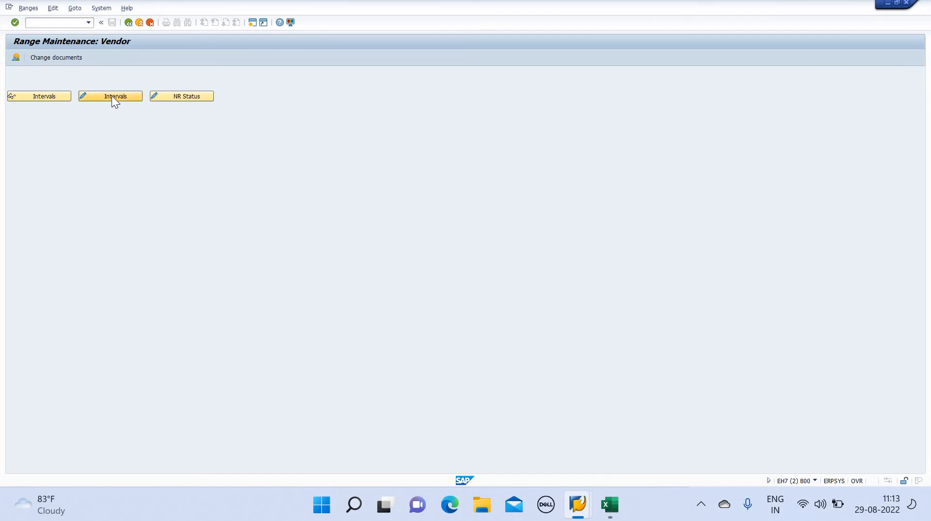
{"action": "left_click", "coordinate": [111, 95]}
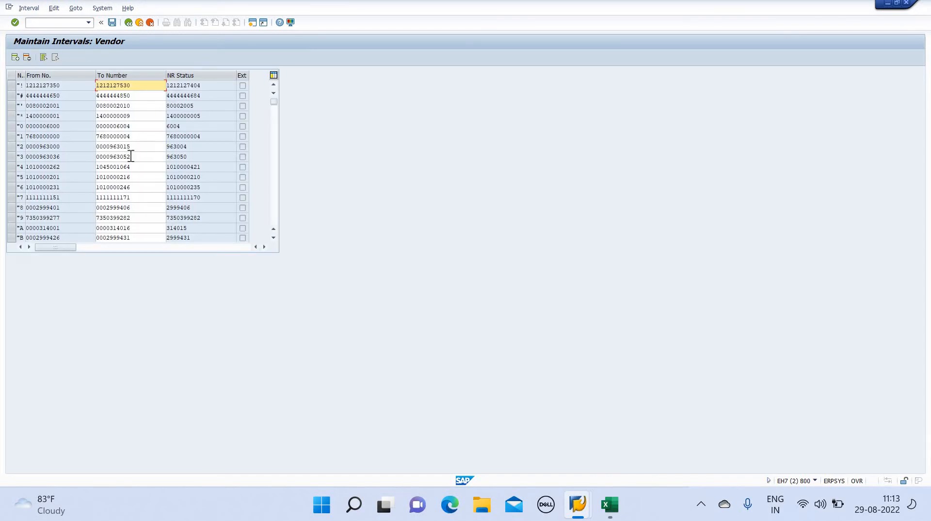
{"action": "key", "text": "Down"}
{"action": "key", "text": "Down"}
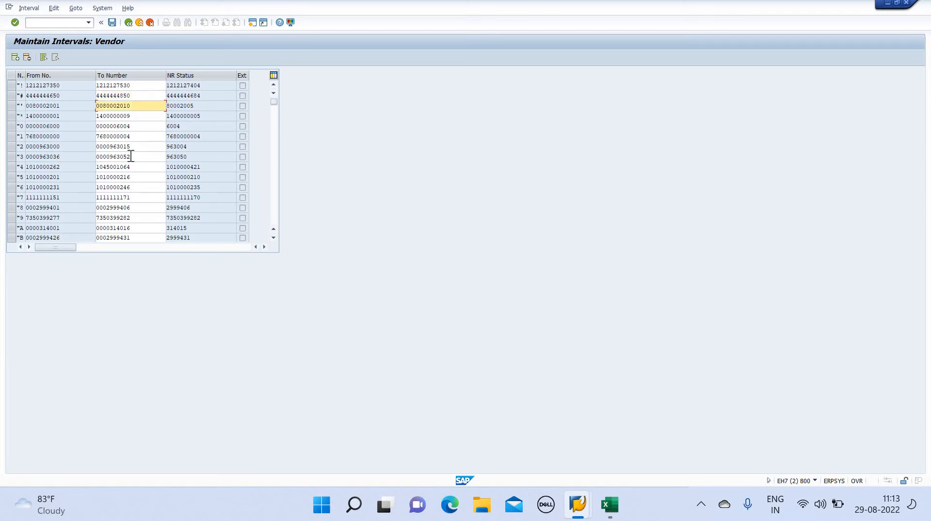
{"action": "key", "text": "Up"}
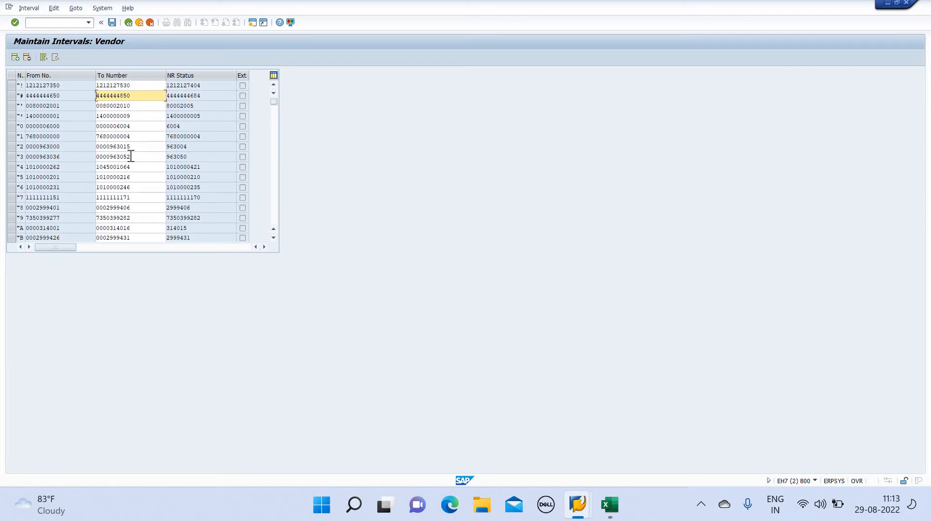
{"action": "left_click", "coordinate": [8, 98]}
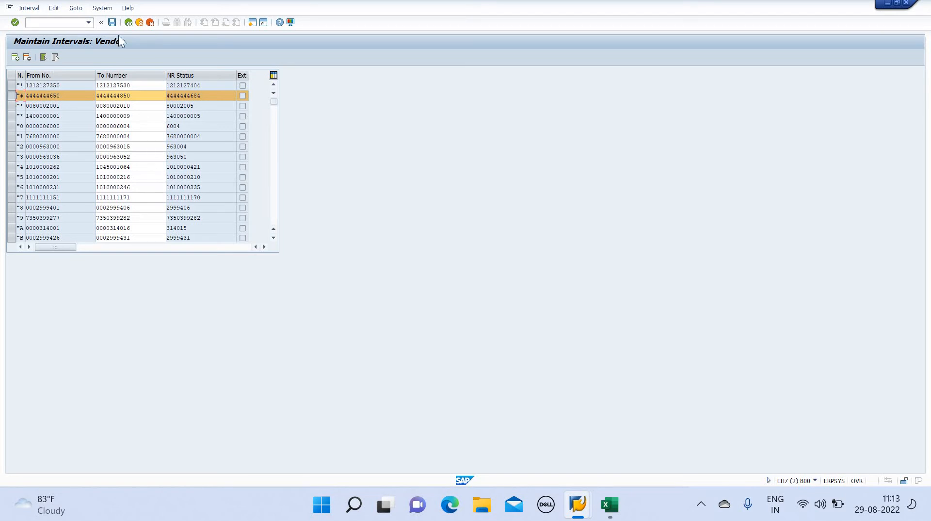
Leave the interval table and return to the Easy Access menu with /n
{"action": "left_click", "coordinate": [54, 24]}
{"action": "type", "text": "/na"}
{"action": "key", "text": "Return"}
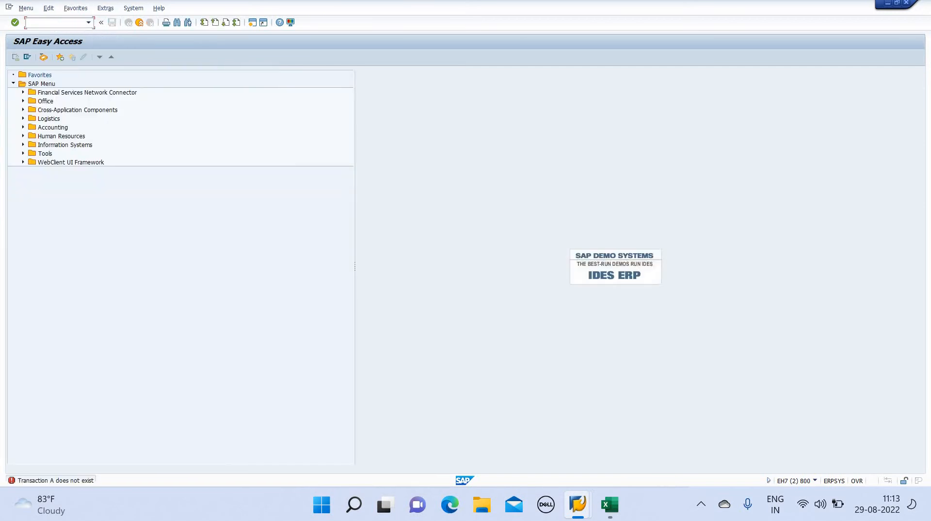
In OBAS, locate account group LFL1 and change its number range to "#
{"action": "type", "text": "OBAS"}
{"action": "key", "text": "Return"}
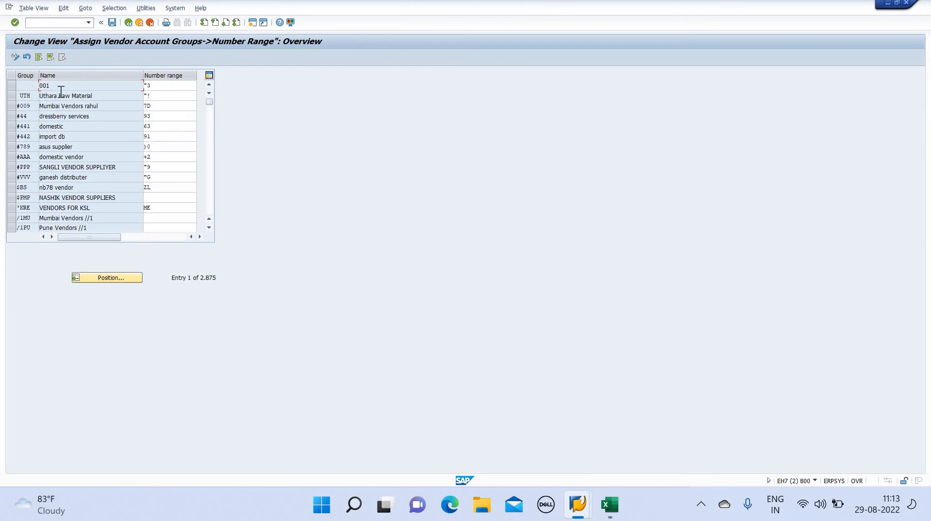
{"action": "left_click", "coordinate": [129, 278]}
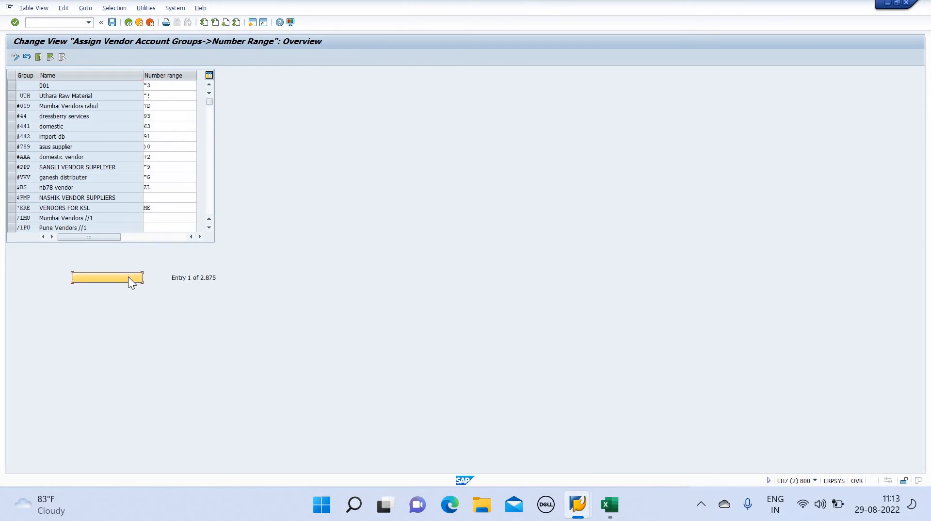
{"action": "type", "text": "LFL1"}
{"action": "key", "text": "Return"}
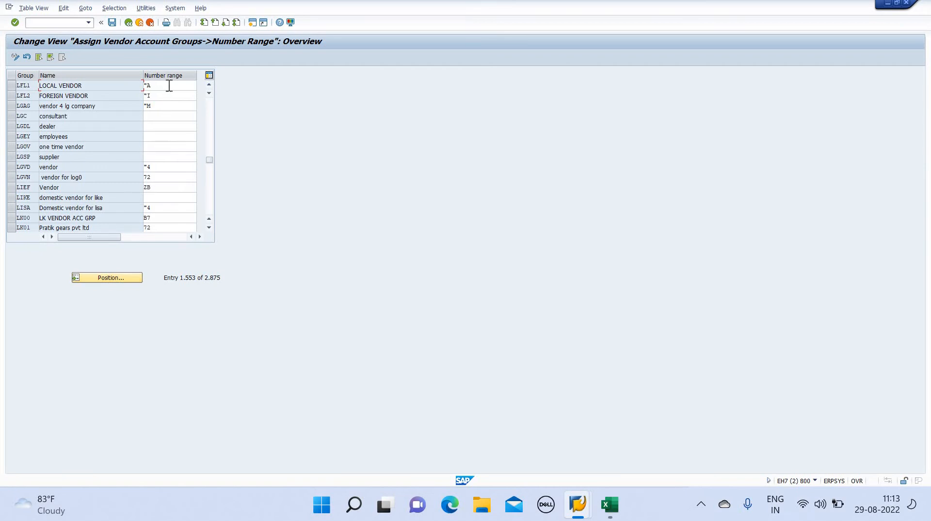
{"action": "left_click", "coordinate": [169, 85]}
{"action": "key", "text": "BackSpace"}
{"action": "key", "text": "BackSpace"}
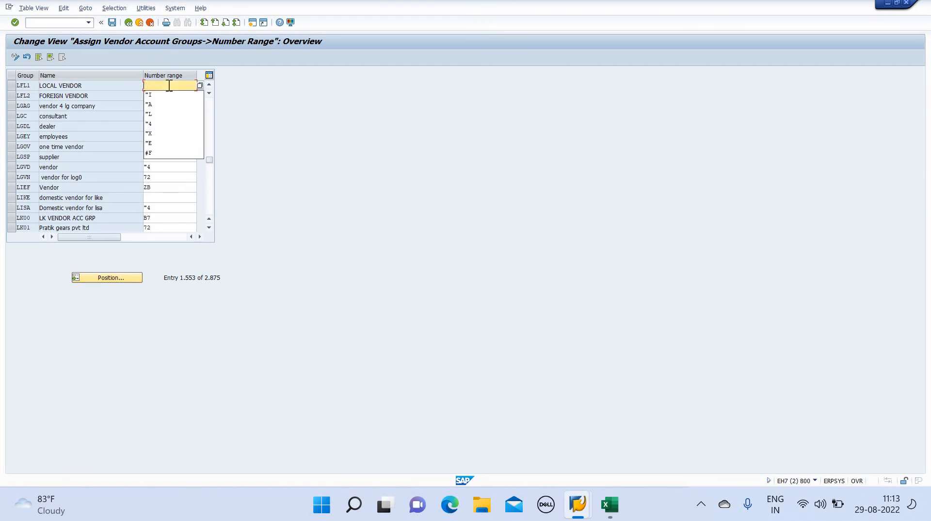
{"action": "type", "text": "\"#"}
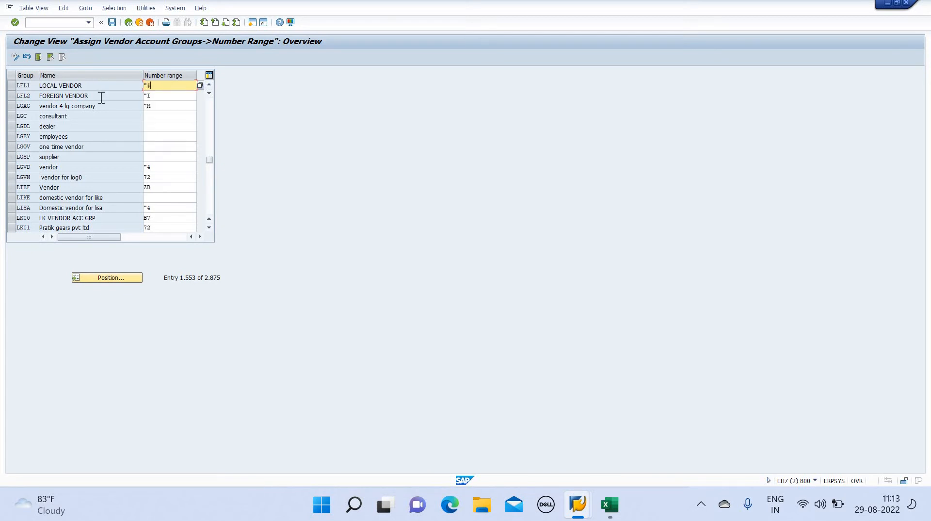
Save the assignment under the customizing request and return to Easy Access
{"action": "left_click", "coordinate": [112, 23]}
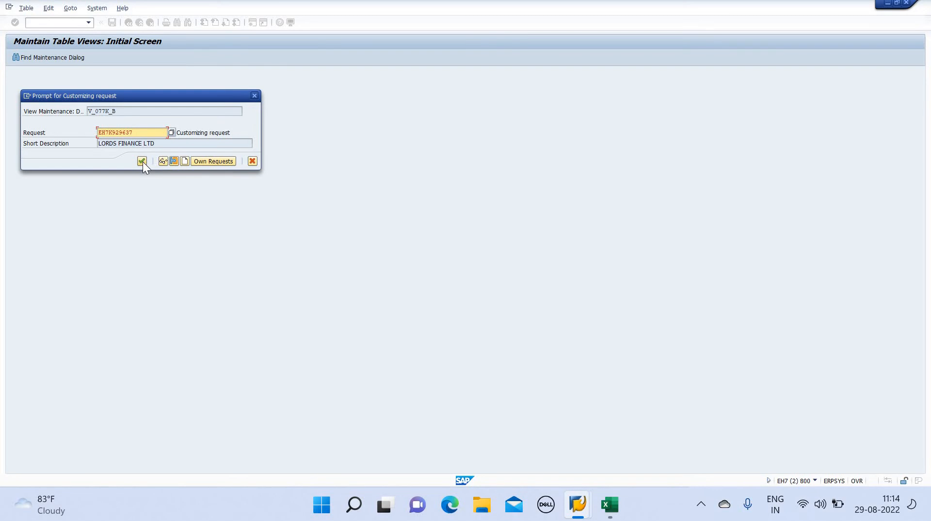
{"action": "left_click", "coordinate": [142, 161]}
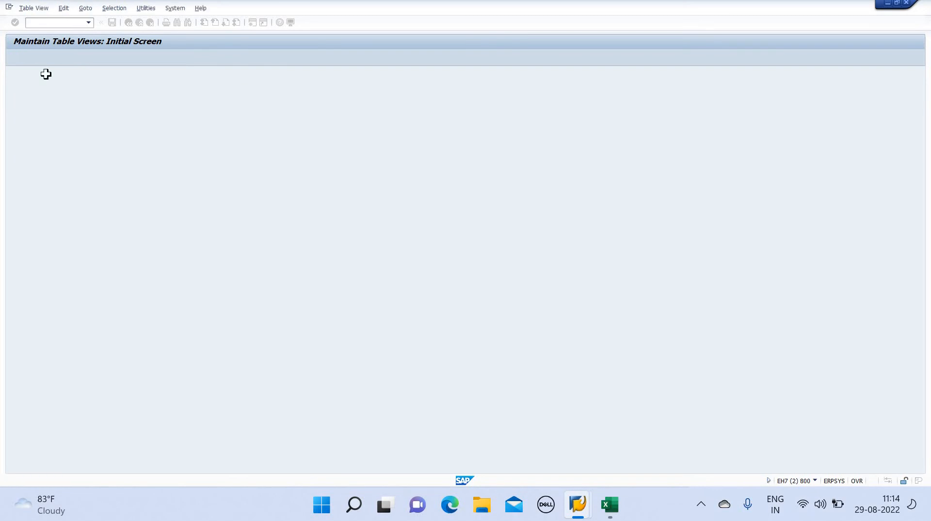
{"action": "left_click", "coordinate": [62, 20]}
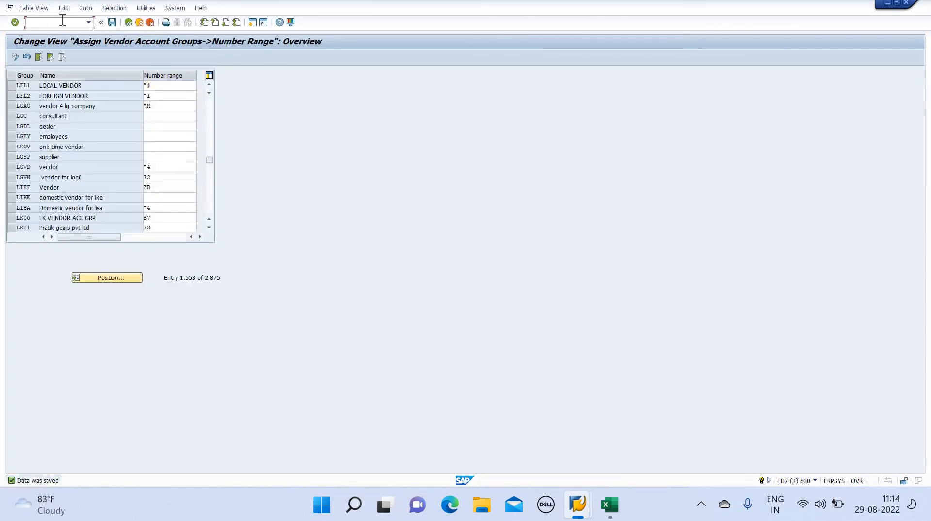
{"action": "type", "text": "/n"}
{"action": "key", "text": "Return"}
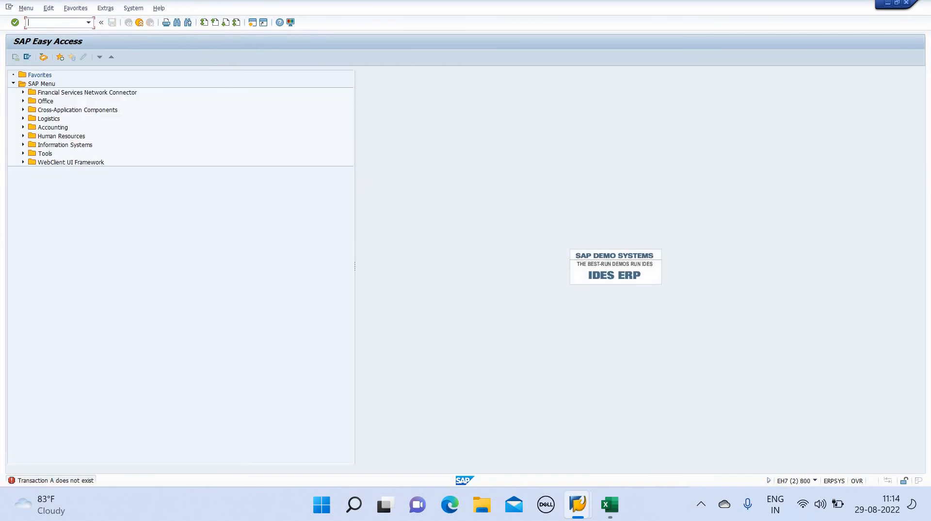
Start XK01 vendor creation and set the address title to Company
{"action": "type", "text": "XK"}
{"action": "type", "text": "01"}
{"action": "key", "text": "Return"}
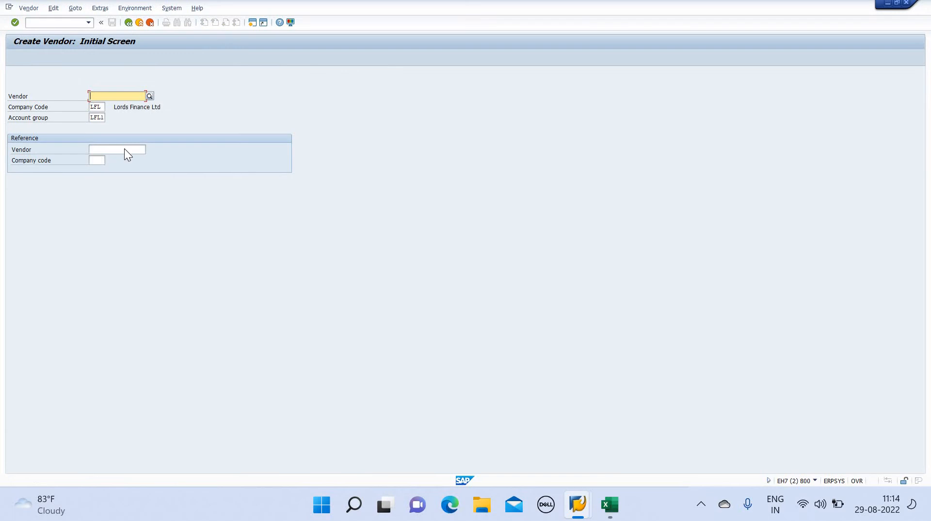
{"action": "key", "text": "Return"}
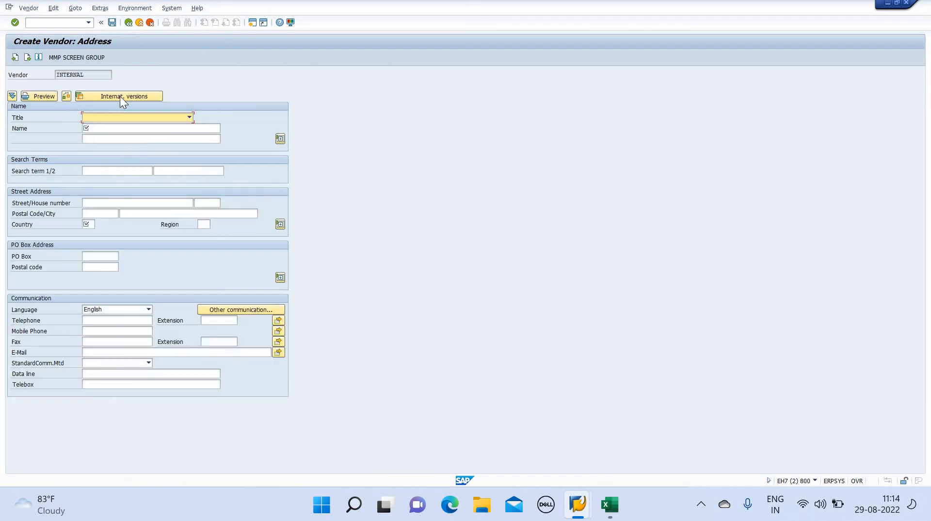
{"action": "left_click", "coordinate": [188, 117]}
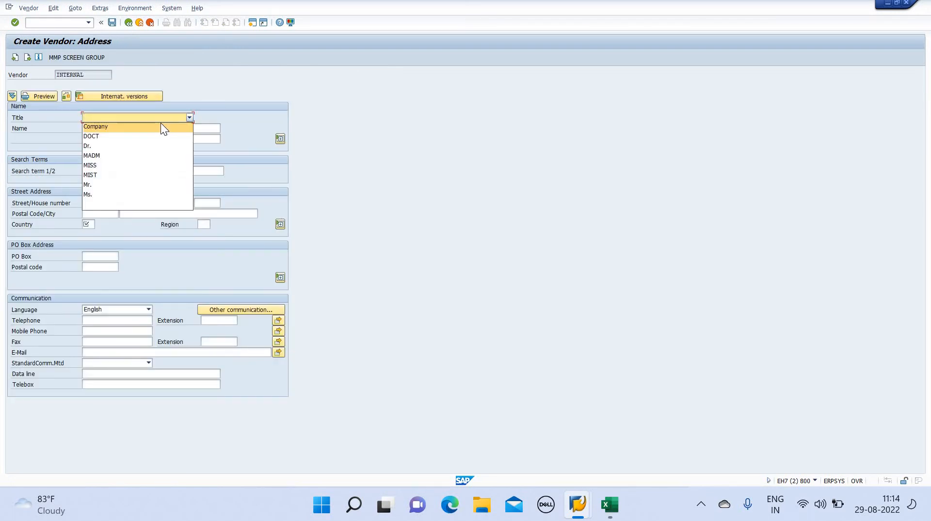
{"action": "left_click", "coordinate": [161, 126]}
Enter vendor name PRITHVI PRIVATE LIMITED and search term PPL
{"action": "left_click", "coordinate": [161, 128]}
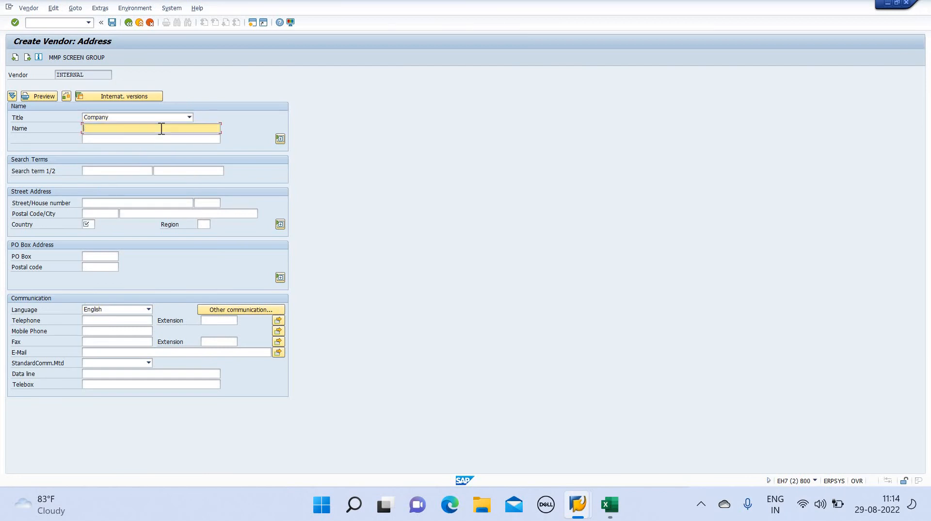
{"action": "type", "text": "P"}
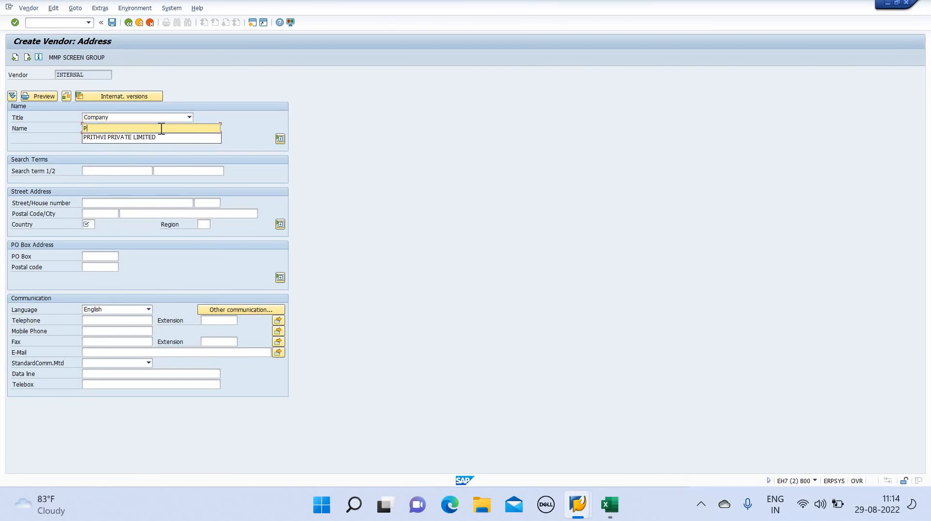
{"action": "type", "text": "RITHVI"}
{"action": "key", "text": "Down"}
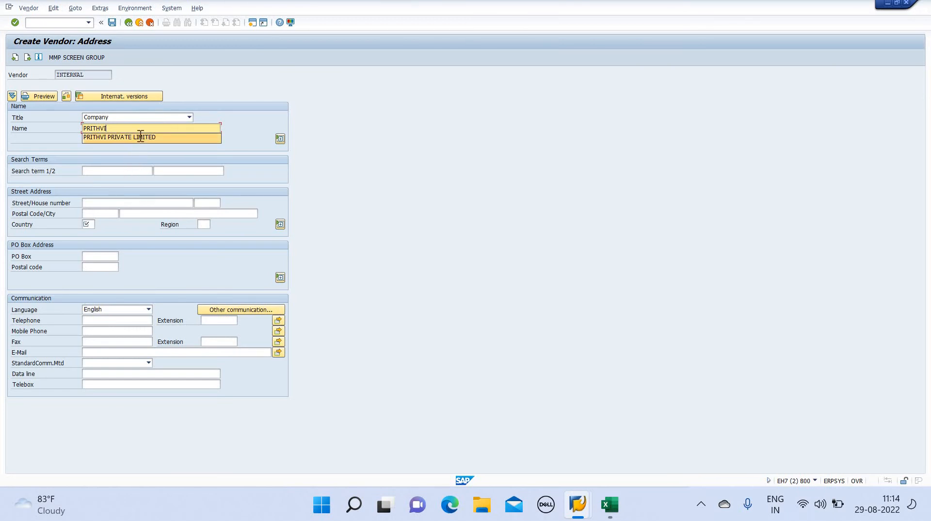
{"action": "left_click", "coordinate": [138, 136]}
{"action": "left_click", "coordinate": [118, 172]}
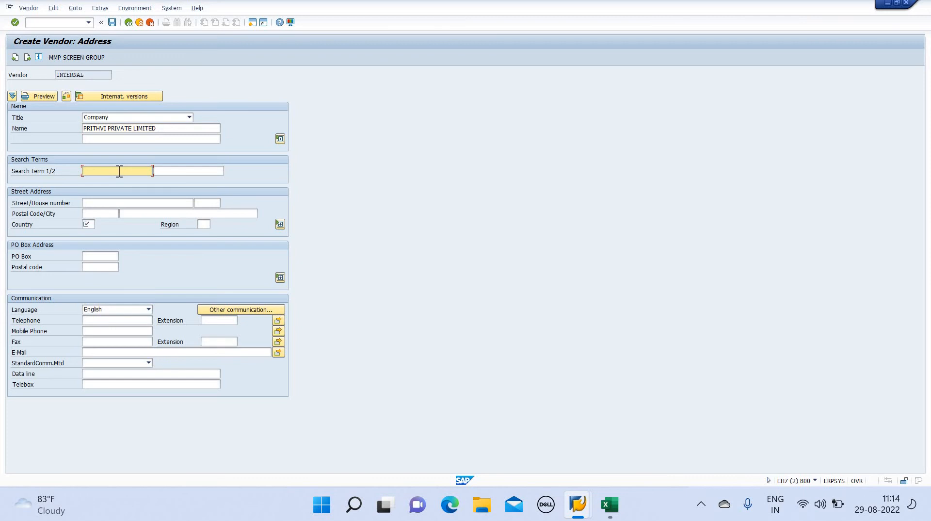
{"action": "type", "text": "PPL"}
Enter street 657465 and country IN, then continue to the Control screen
{"action": "left_click", "coordinate": [104, 201]}
{"action": "type", "text": "657465"}
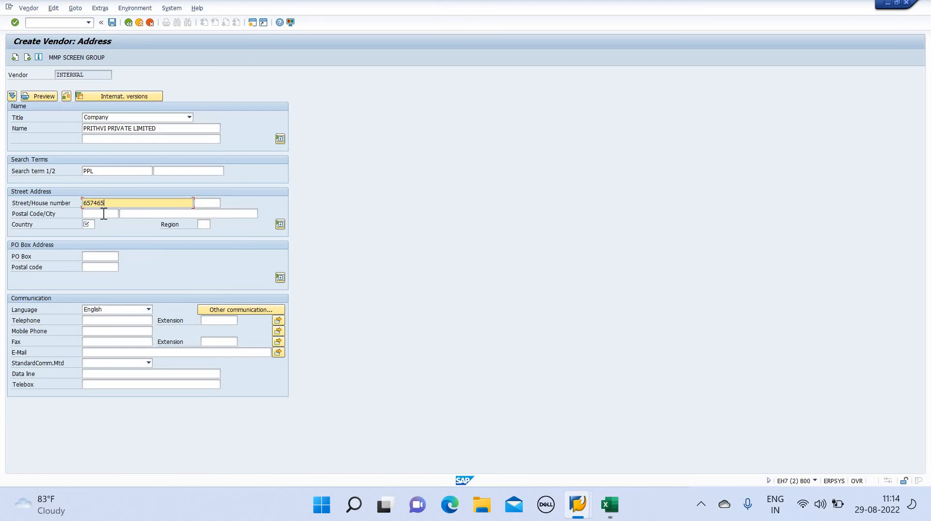
{"action": "left_click", "coordinate": [103, 214]}
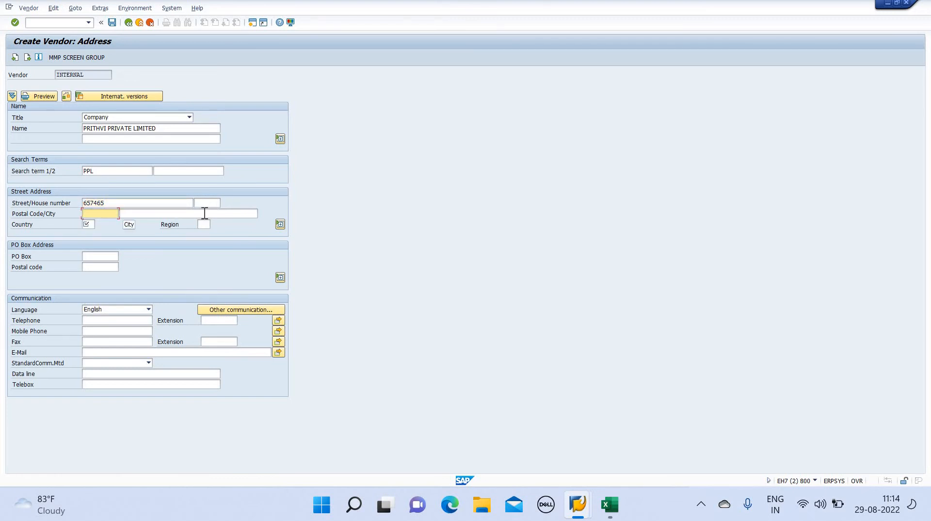
{"action": "left_click", "coordinate": [93, 224]}
{"action": "type", "text": "IN"}
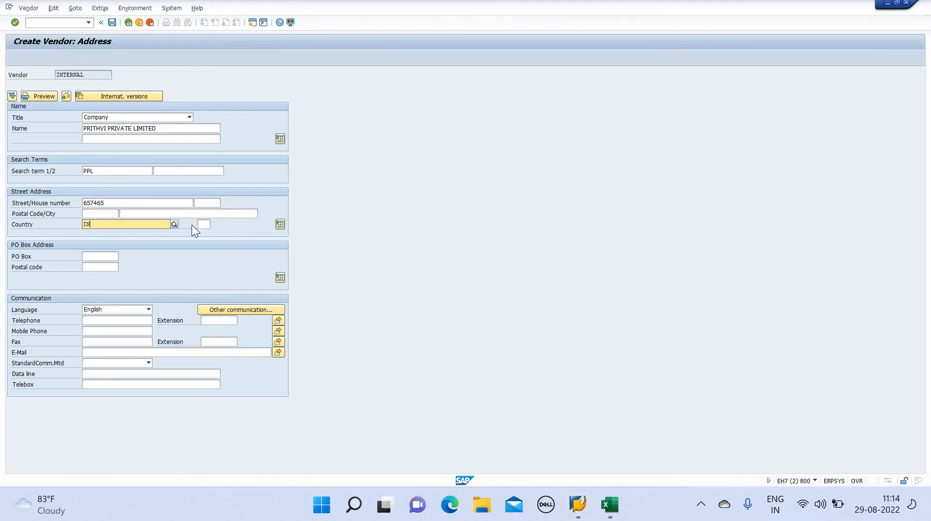
{"action": "left_click", "coordinate": [206, 223]}
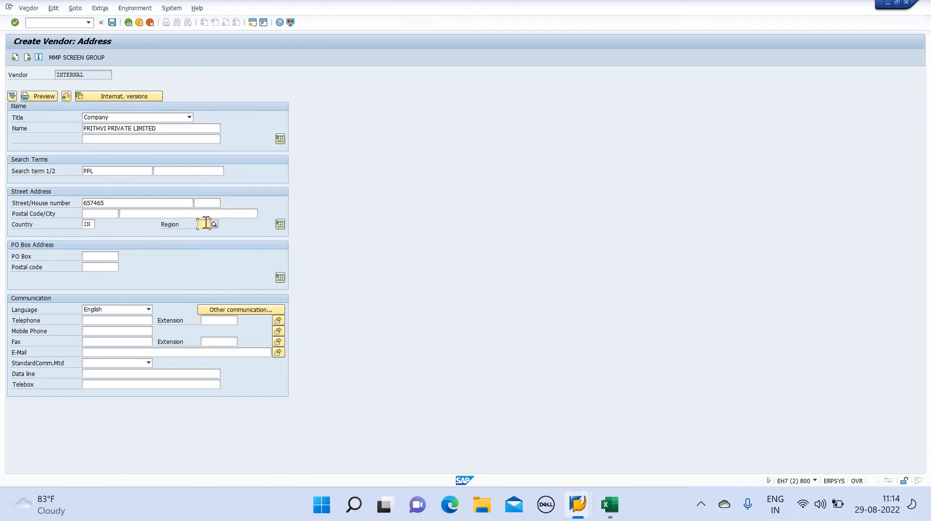
{"action": "key", "text": "Return"}
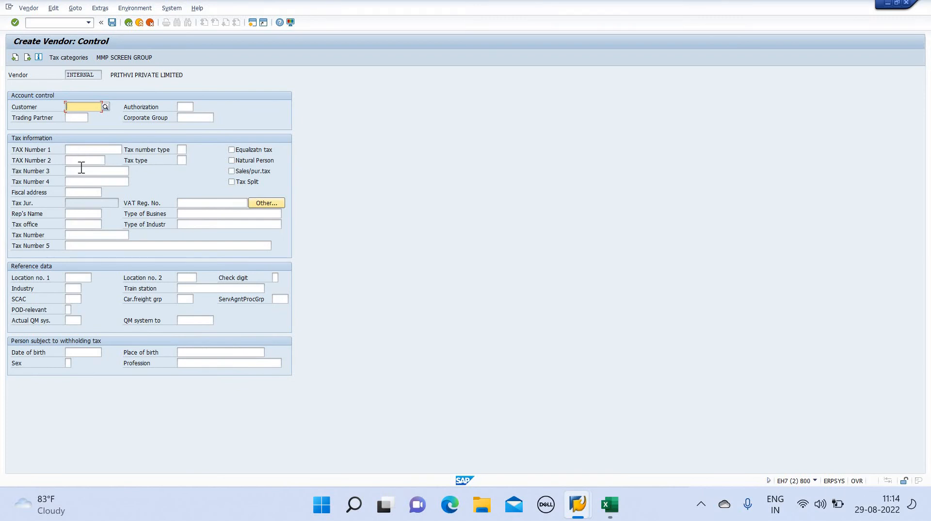
Enter a Tax Number 3 value and advance to the accounting information screen
{"action": "left_click", "coordinate": [83, 169]}
{"action": "type", "text": "JX"}
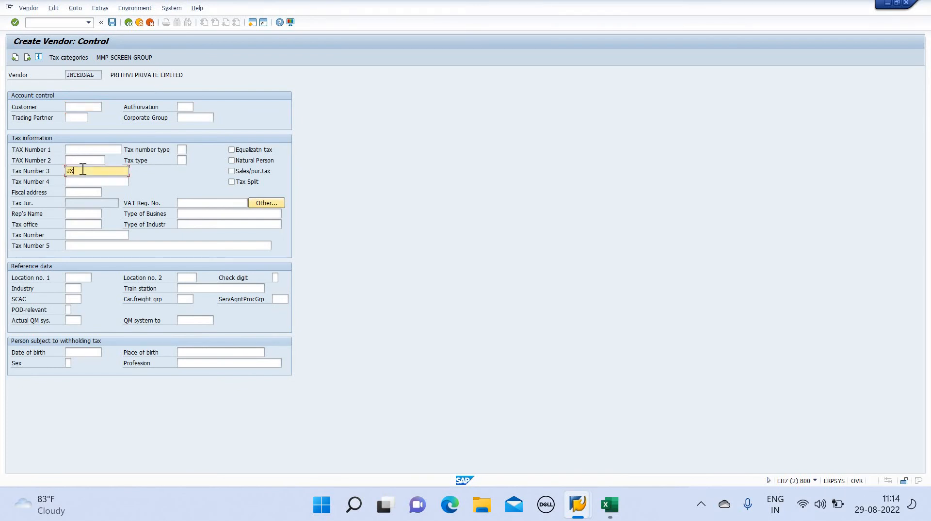
{"action": "type", "text": "GVJDVKXJDC"}
{"action": "left_click", "coordinate": [27, 59]}
{"action": "left_click", "coordinate": [27, 59]}
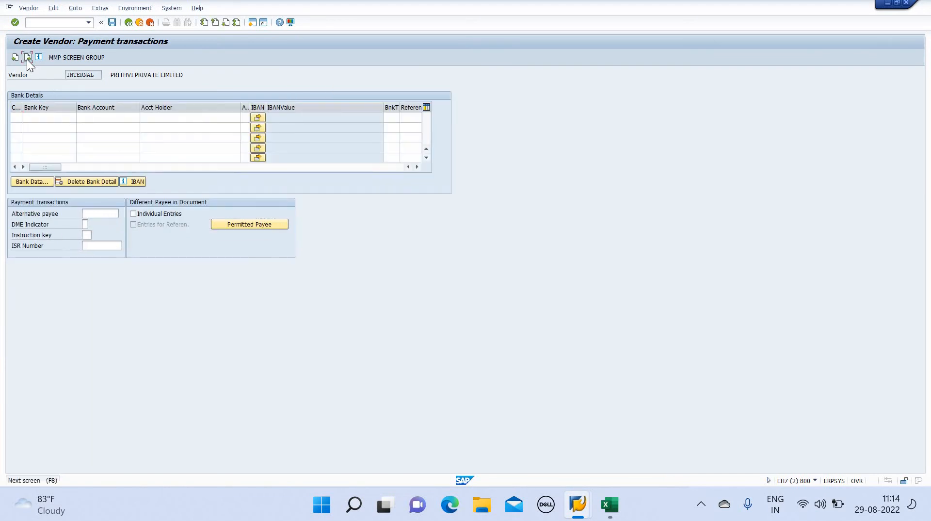
{"action": "left_click", "coordinate": [27, 59]}
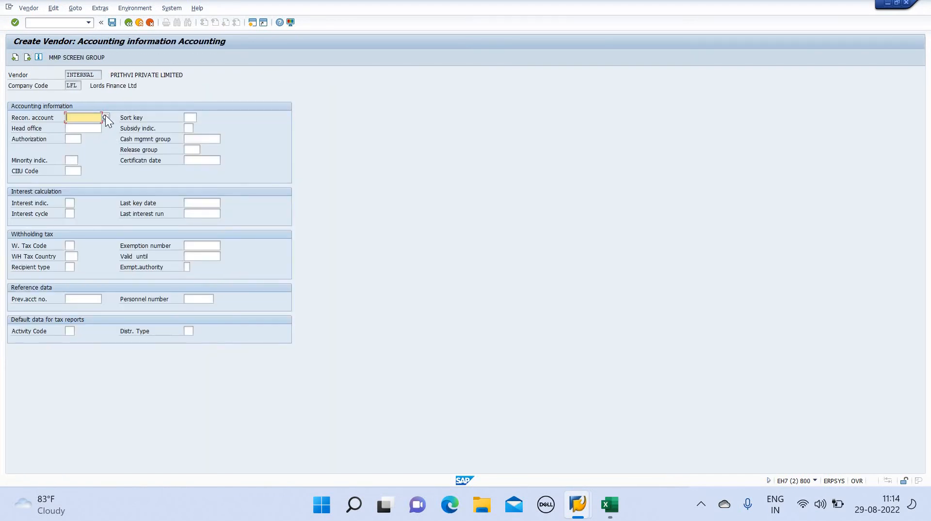
Set reconciliation account 600003, sort key 001 and cash management group KV1, then continue
{"action": "left_click", "coordinate": [106, 116]}
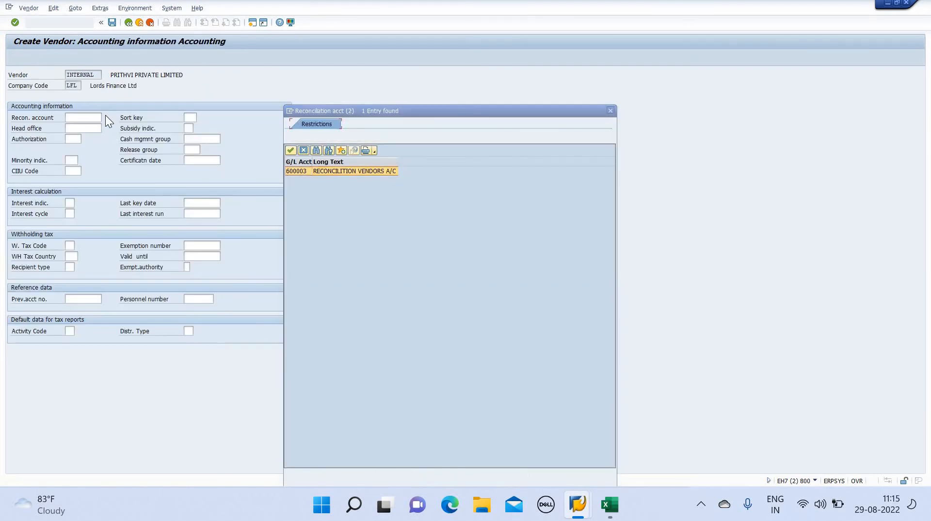
{"action": "left_click", "coordinate": [190, 117]}
{"action": "type", "text": "001"}
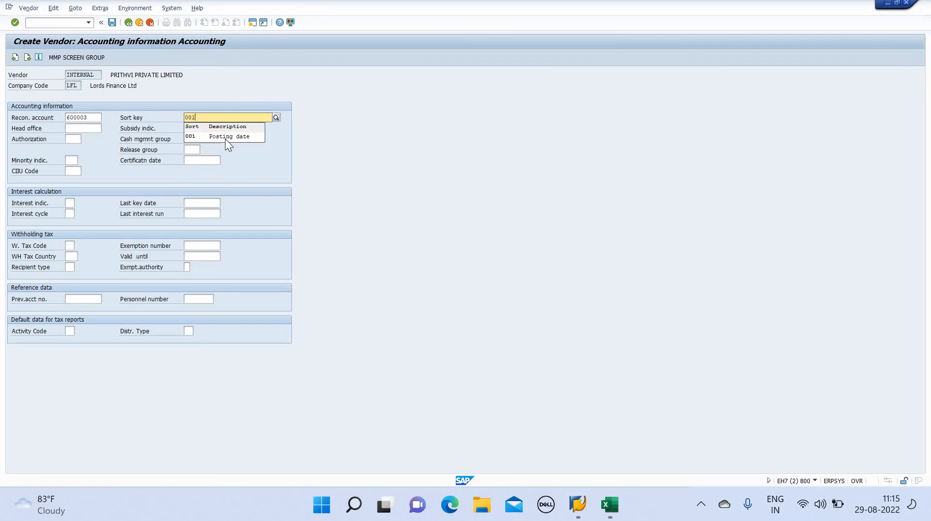
{"action": "left_click", "coordinate": [225, 139]}
{"action": "left_click", "coordinate": [211, 139]}
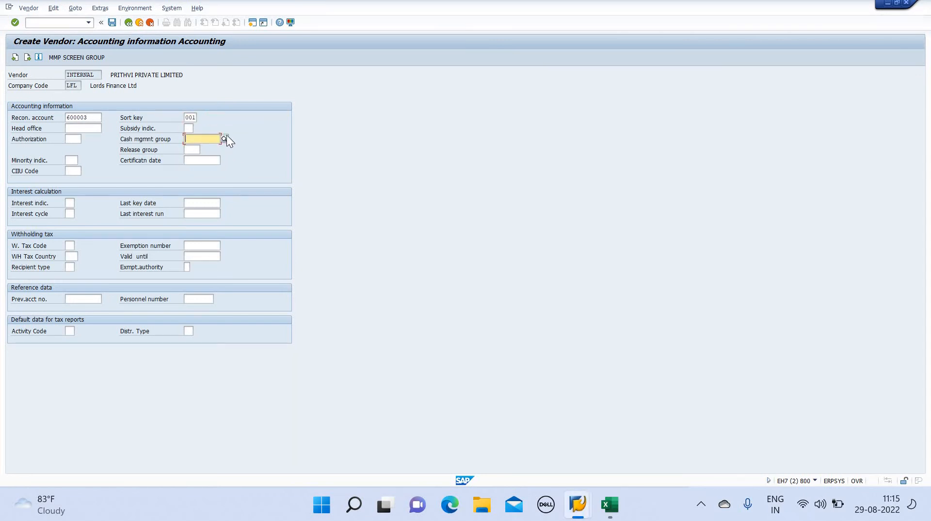
{"action": "left_click", "coordinate": [225, 139]}
{"action": "key", "text": "Down"}
{"action": "key", "text": "Down"}
{"action": "key", "text": "Down"}
{"action": "key", "text": "Down"}
{"action": "key", "text": "Down"}
{"action": "key", "text": "Down"}
{"action": "key", "text": "Down"}
{"action": "key", "text": "Down"}
{"action": "key", "text": "Down"}
{"action": "key", "text": "Down"}
{"action": "key", "text": "Down"}
{"action": "key", "text": "Down"}
{"action": "key", "text": "Down"}
{"action": "key", "text": "Down"}
{"action": "key", "text": "Down"}
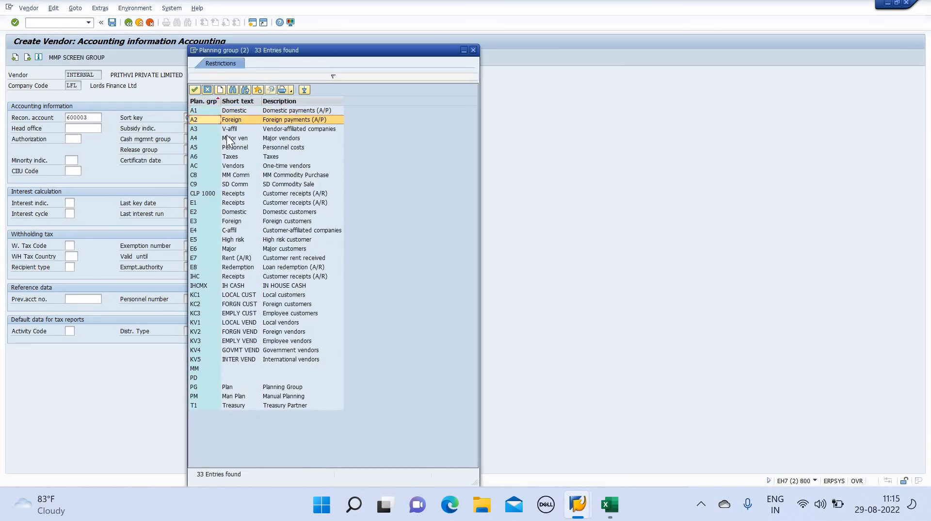
{"action": "key", "text": "Down"}
{"action": "key", "text": "Down"}
{"action": "key", "text": "Down"}
{"action": "key", "text": "Down"}
{"action": "key", "text": "Down"}
{"action": "key", "text": "Down"}
{"action": "key", "text": "Down"}
{"action": "key", "text": "Down"}
{"action": "key", "text": "Return"}
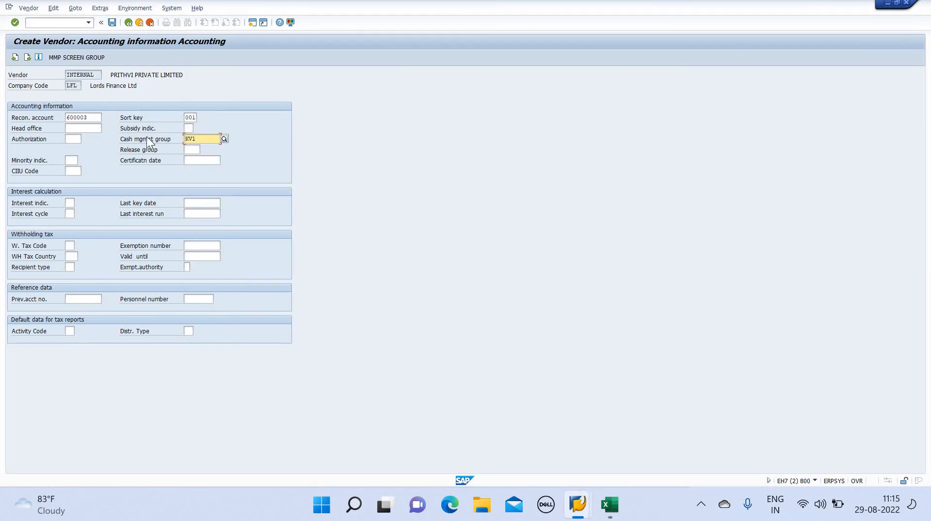
{"action": "left_click", "coordinate": [28, 57]}
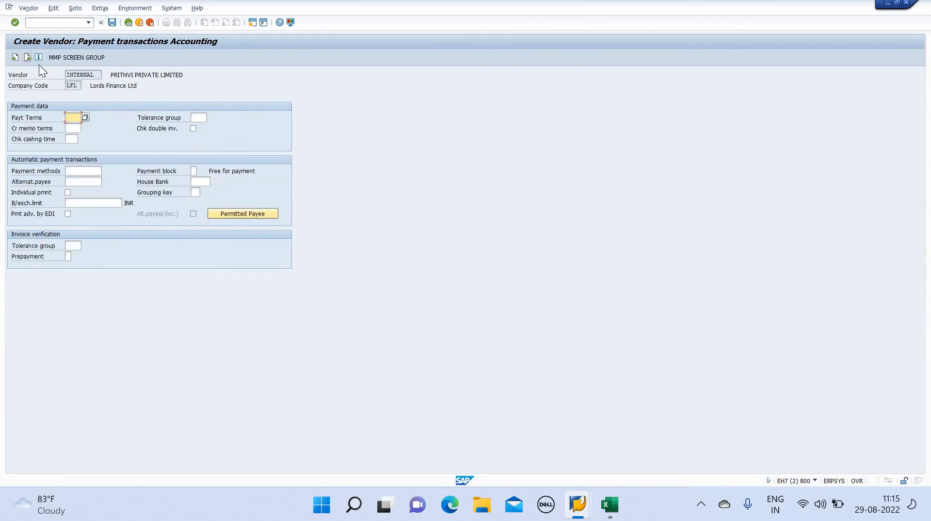
Choose M60 as the vendor's payment terms
{"action": "left_click", "coordinate": [86, 117]}
{"action": "key", "text": "Down"}
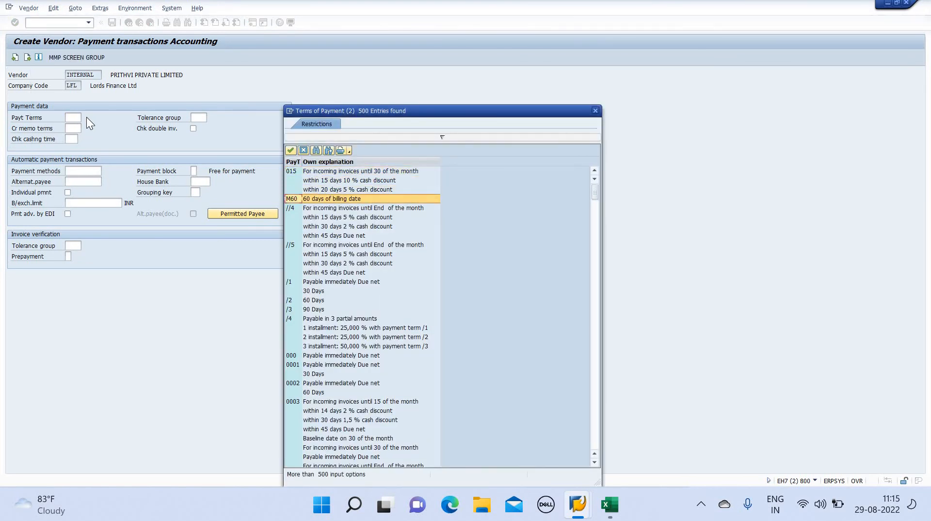
{"action": "key", "text": "Return"}
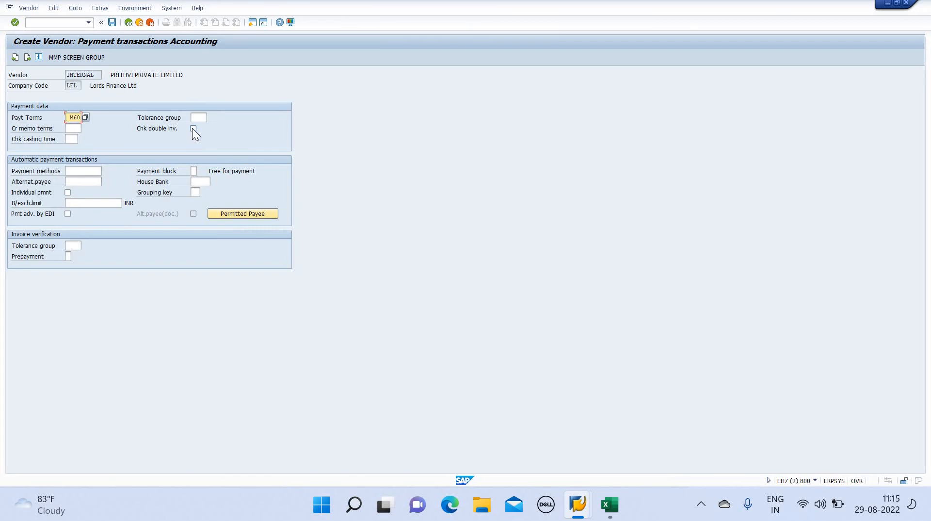
{"action": "left_click", "coordinate": [193, 129]}
Advance to correspondence data and save the new vendor in company code LFL
{"action": "left_click", "coordinate": [26, 57]}
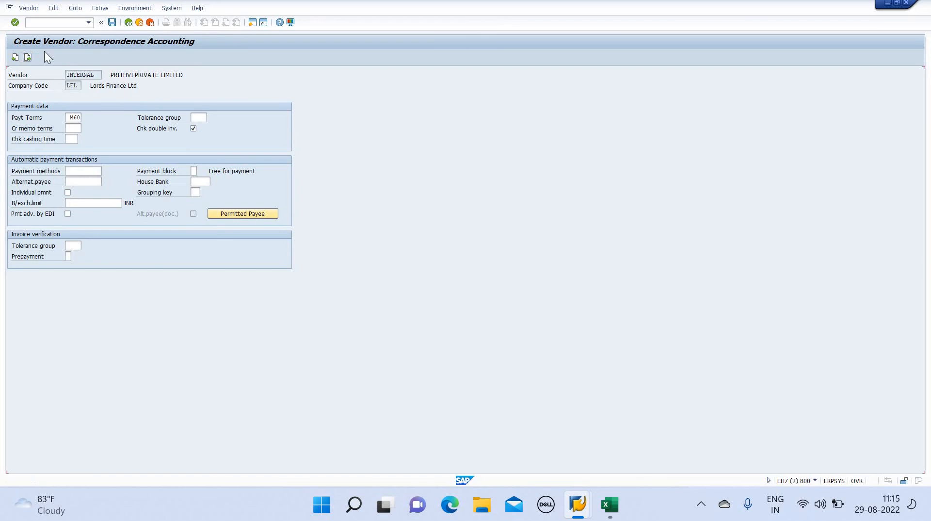
{"action": "left_click", "coordinate": [112, 22]}
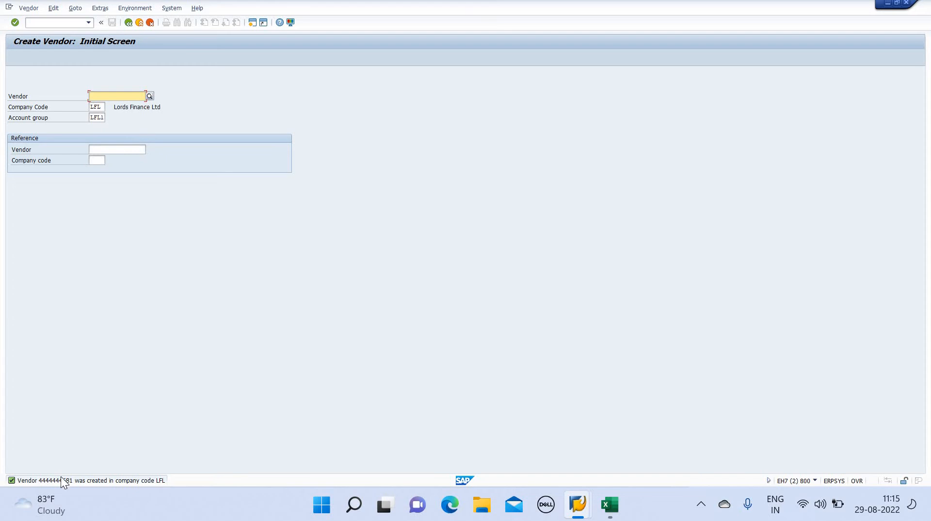
{"action": "mouse_move", "coordinate": [45, 487]}
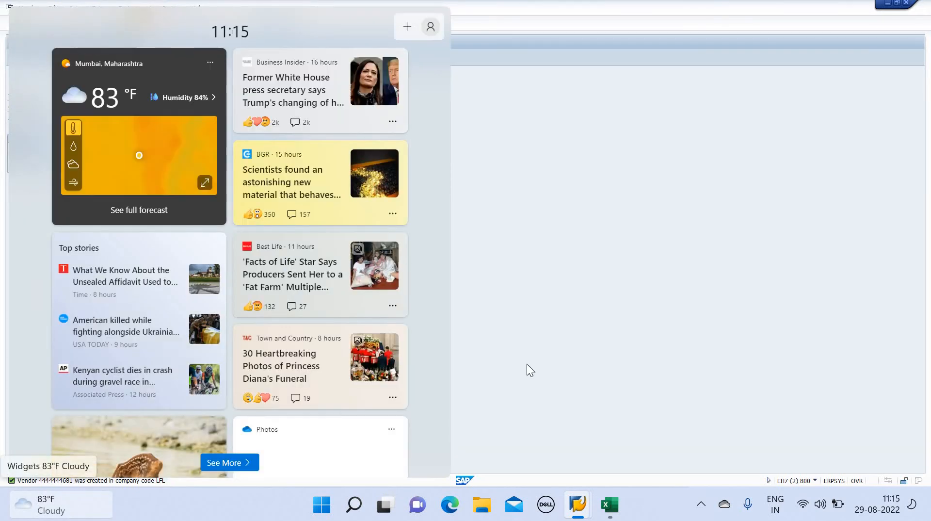
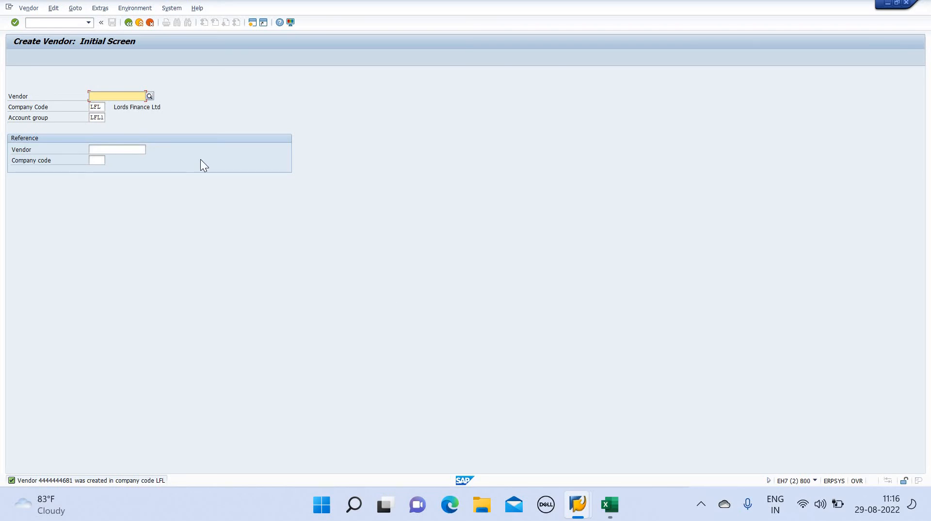
Glance at the Lords Pvt Ltd workbook, then leave vendor creation with /n
{"action": "key", "text": "super+Tab"}
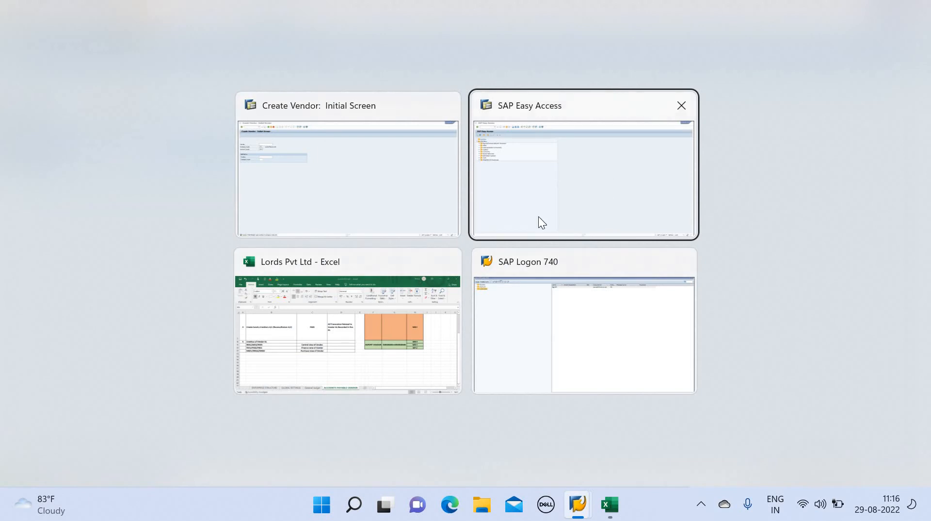
{"action": "left_click", "coordinate": [389, 353]}
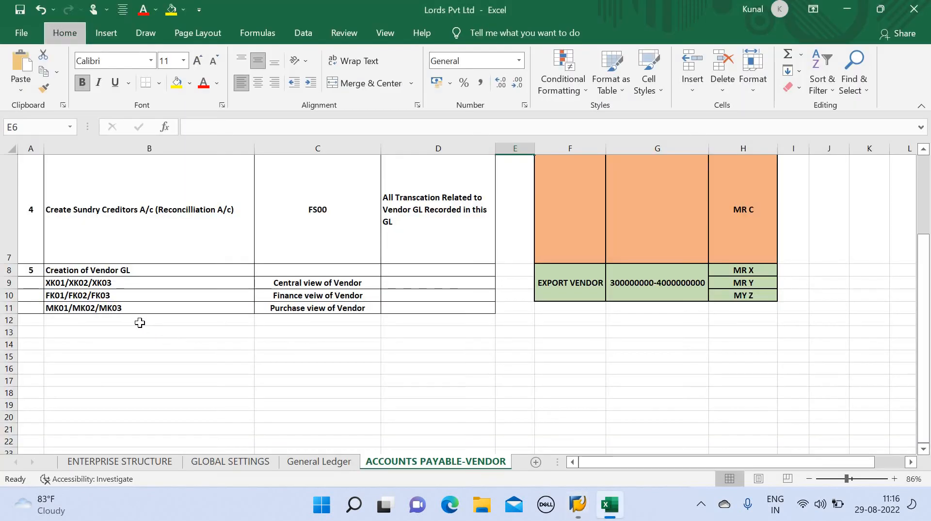
{"action": "key", "text": "alt+Tab"}
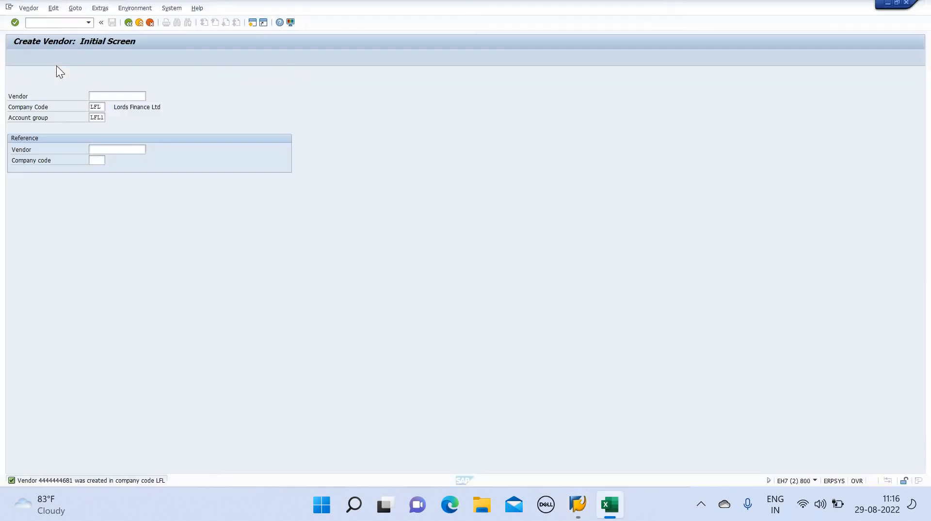
{"action": "left_click", "coordinate": [69, 25]}
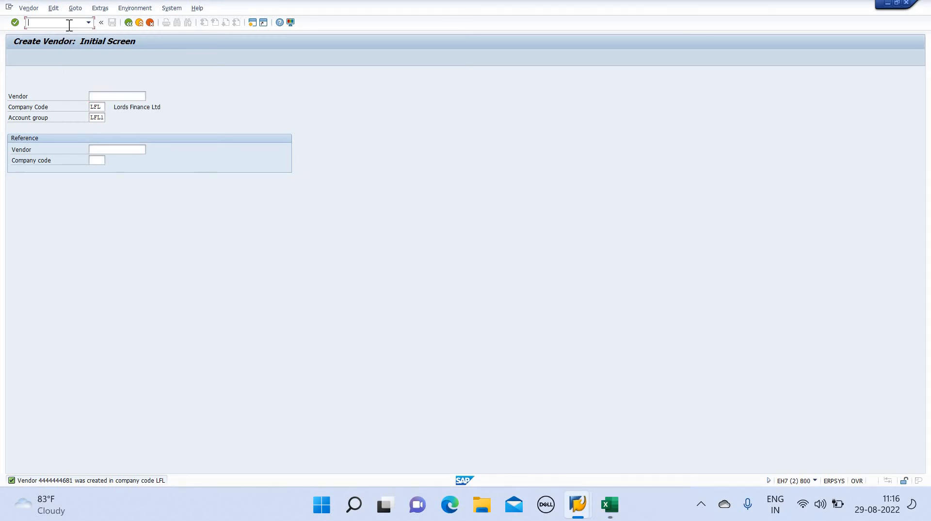
{"action": "type", "text": "/n"}
{"action": "key", "text": "Return"}
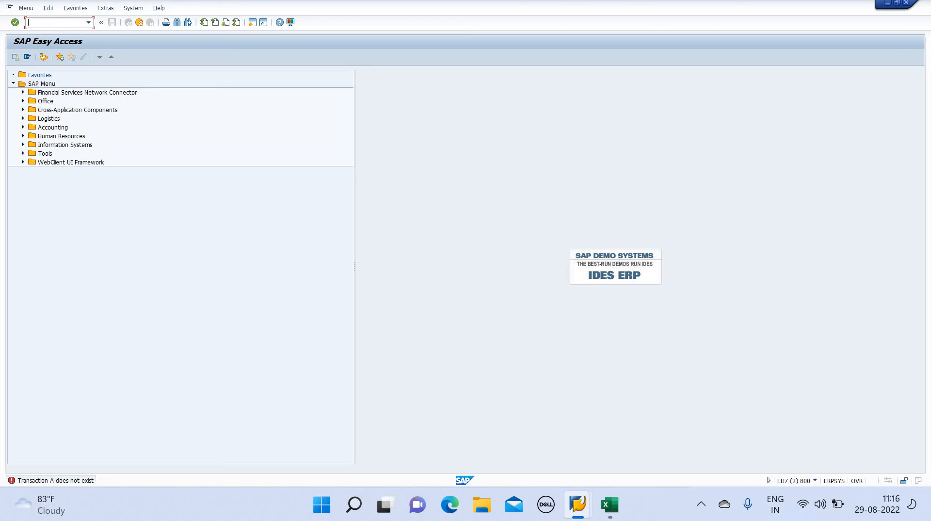
Open PRITHVI PRIVATE LIMITED in FK02 with Control, Payment transactions and Contact person views, paging through each
{"action": "key", "text": "Return"}
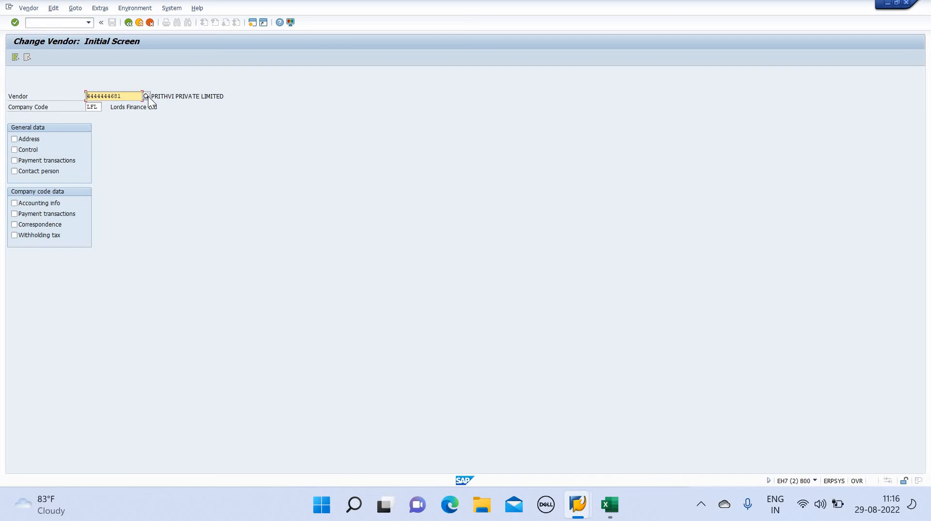
{"action": "left_click", "coordinate": [15, 150]}
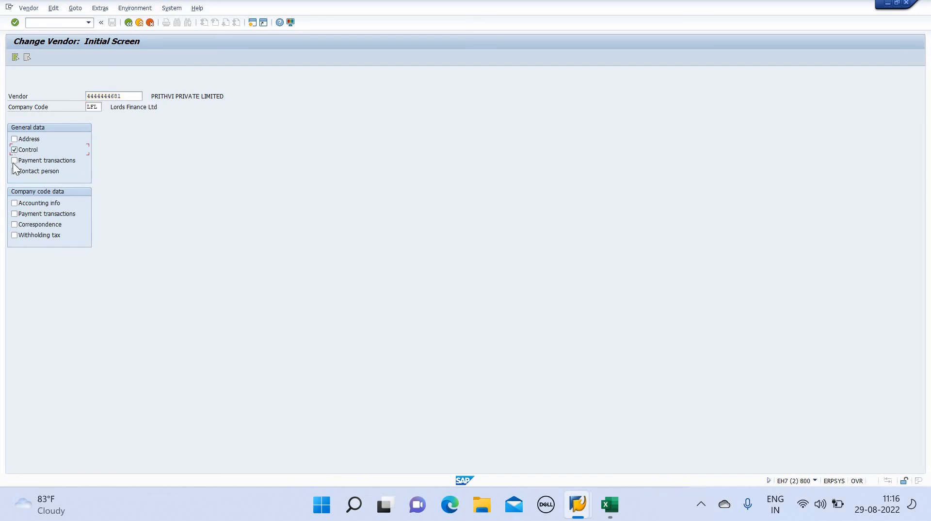
{"action": "left_click", "coordinate": [14, 160]}
{"action": "left_click", "coordinate": [14, 171]}
{"action": "key", "text": "Return"}
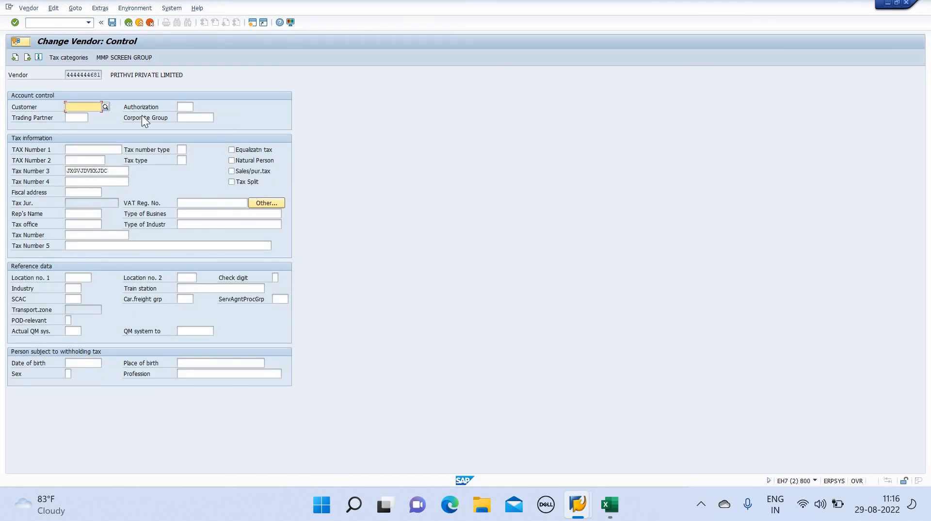
{"action": "left_click", "coordinate": [28, 58]}
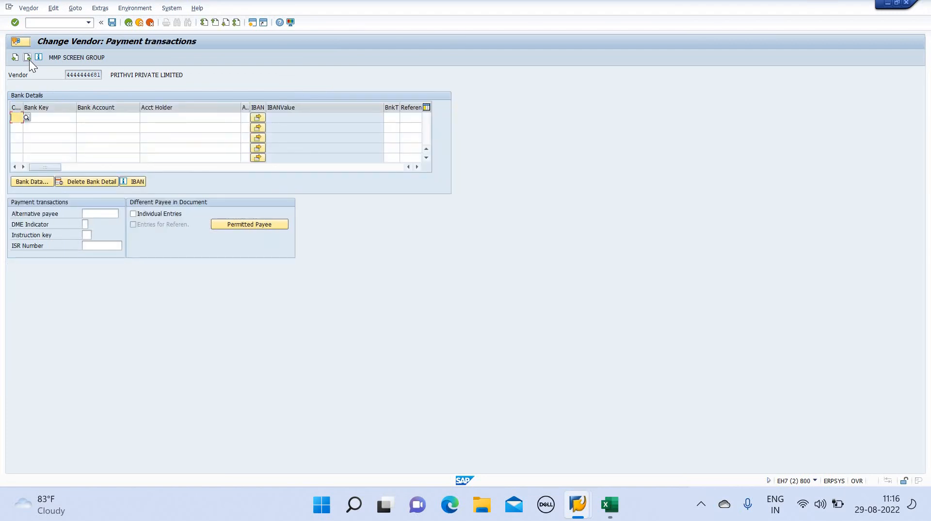
{"action": "left_click", "coordinate": [28, 58]}
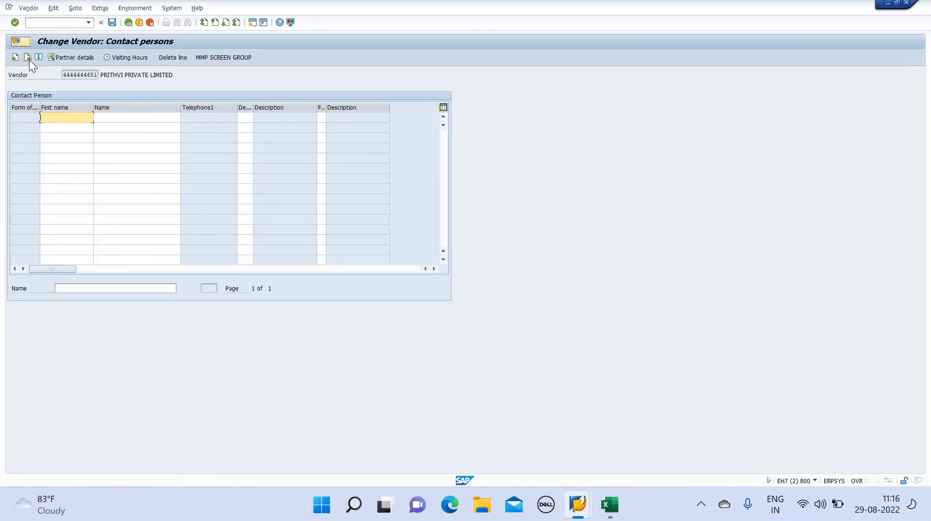
Check the Excel notes, then exit the change transaction with /na
{"action": "left_click", "coordinate": [72, 22]}
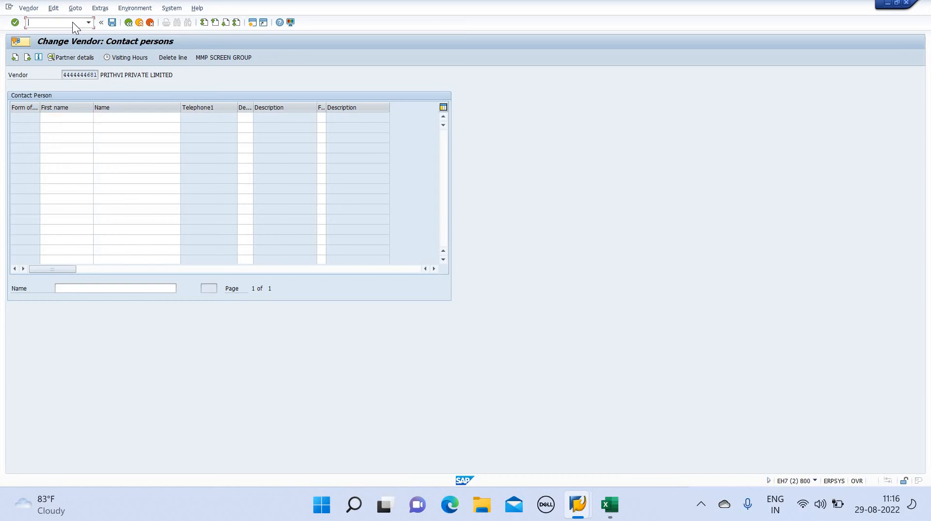
{"action": "key", "text": "alt+Tab"}
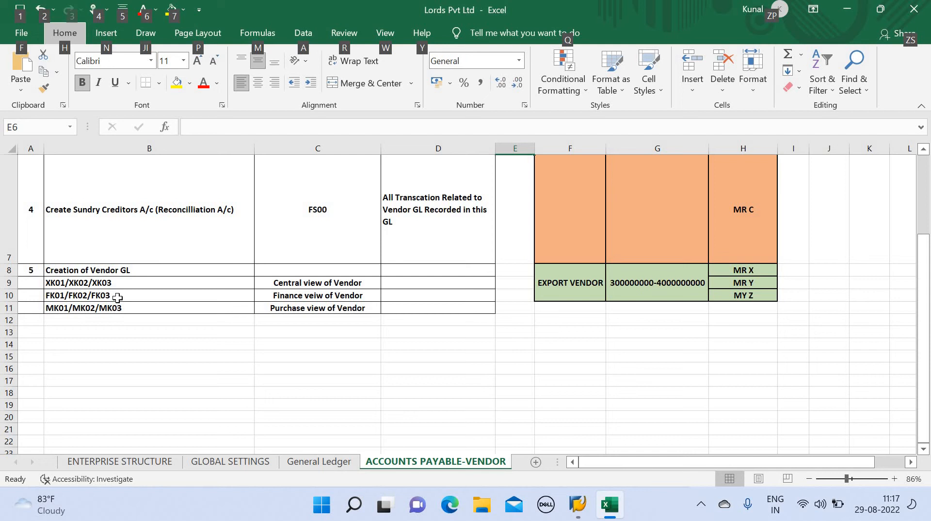
{"action": "key", "text": "alt+Tab"}
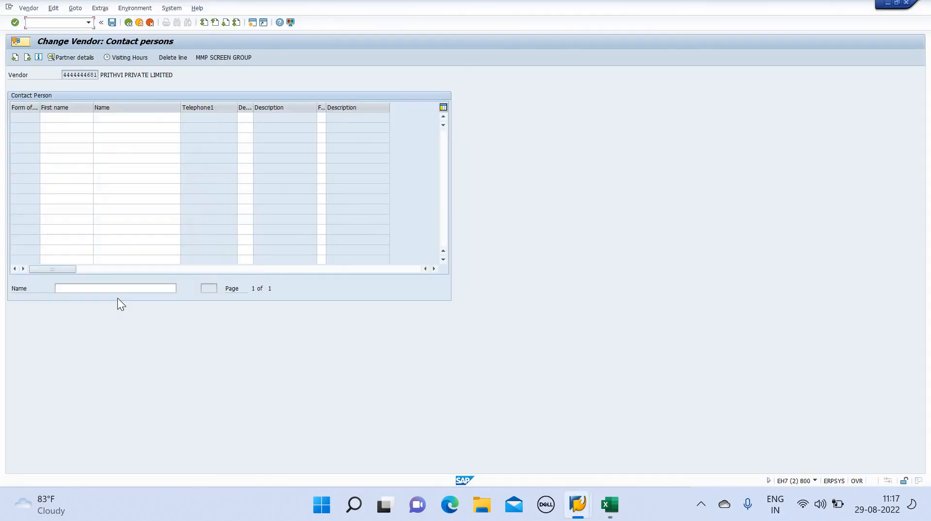
{"action": "type", "text": "/na"}
{"action": "key", "text": "Return"}
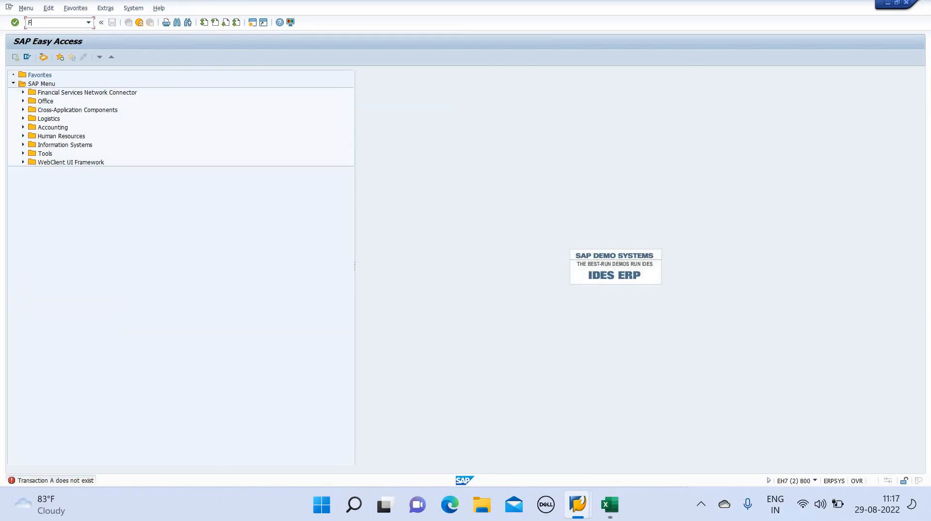
Open the display vendor transaction and change the company code to LLL
{"action": "type", "text": "FK03"}
{"action": "key", "text": "Return"}
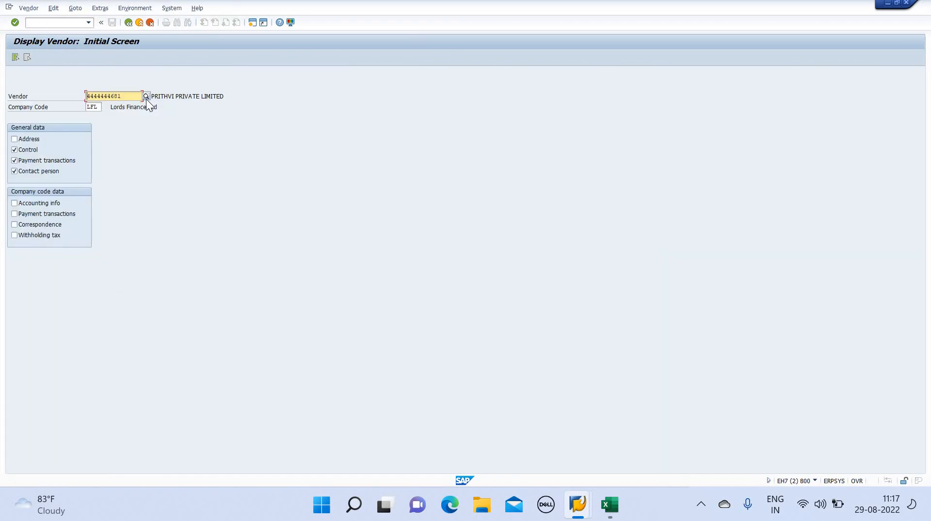
{"action": "left_click", "coordinate": [101, 107]}
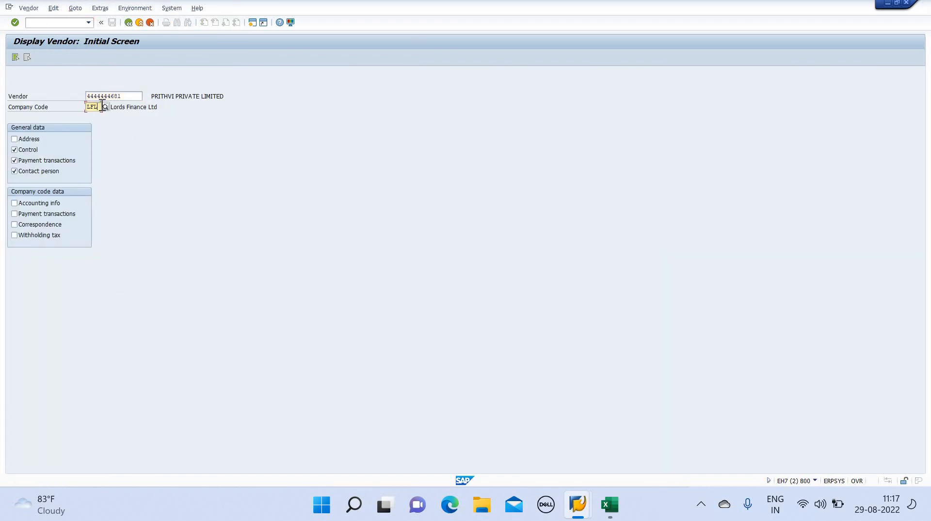
{"action": "key", "text": "BackSpace"}
{"action": "key", "text": "BackSpace"}
{"action": "key", "text": "BackSpace"}
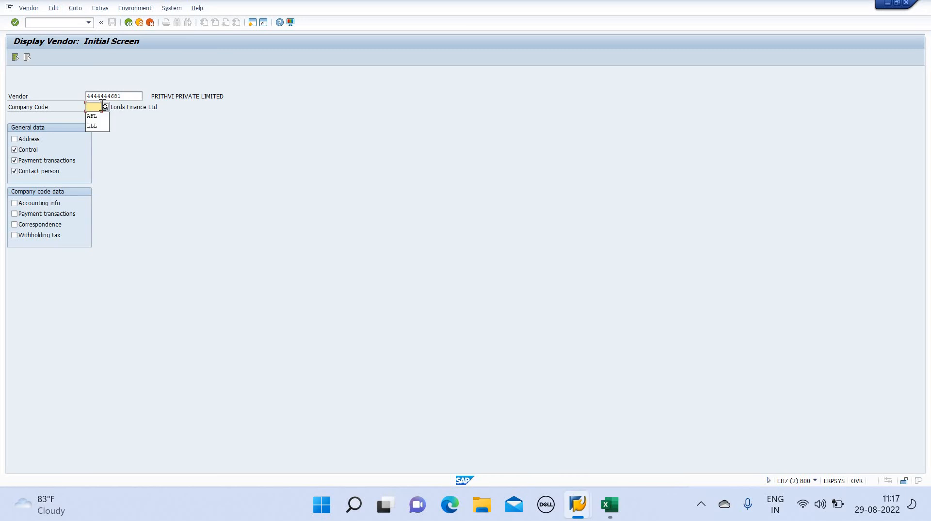
{"action": "type", "text": "LLL"}
{"action": "key", "text": "Return"}
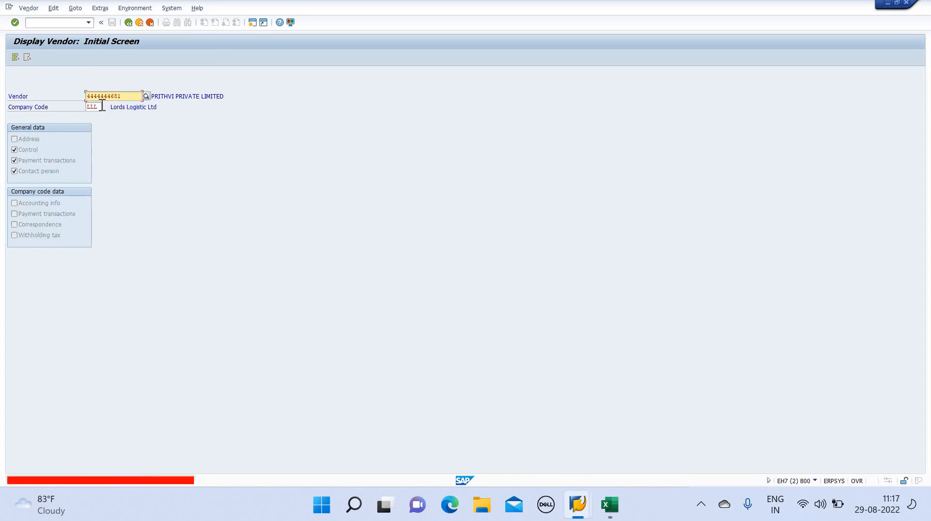
Clear the vendor number and list vendors in company code LLL, closing the results unused
{"action": "double_click", "coordinate": [134, 96]}
{"action": "key", "text": "BackSpace"}
{"action": "left_click", "coordinate": [234, 153]}
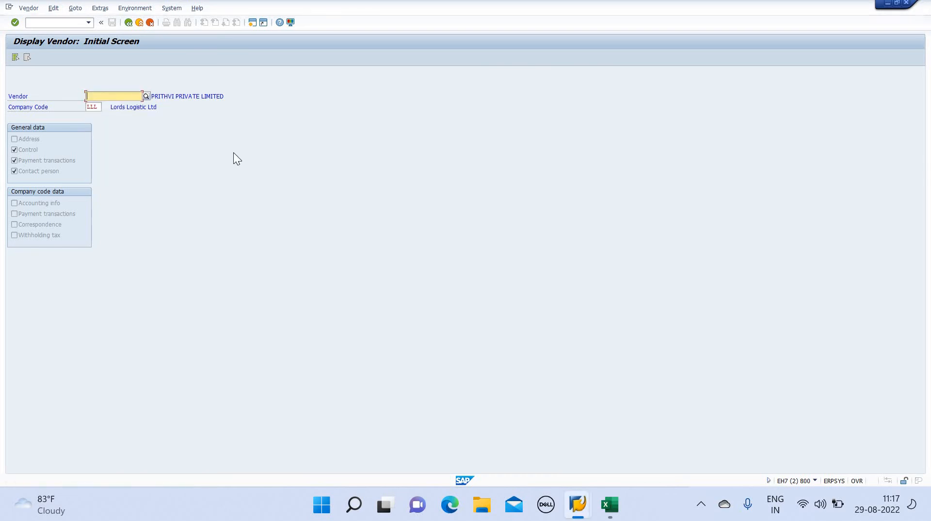
{"action": "key", "text": "Return"}
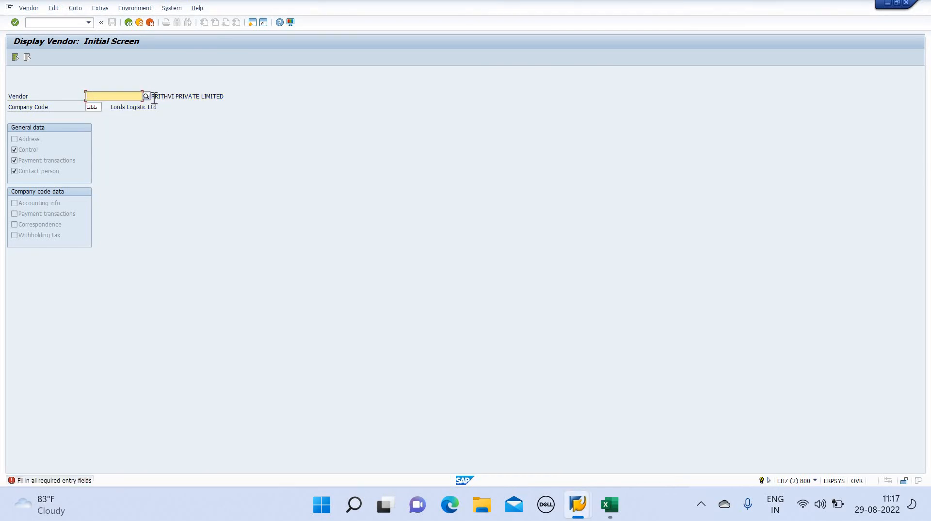
{"action": "left_click", "coordinate": [148, 98]}
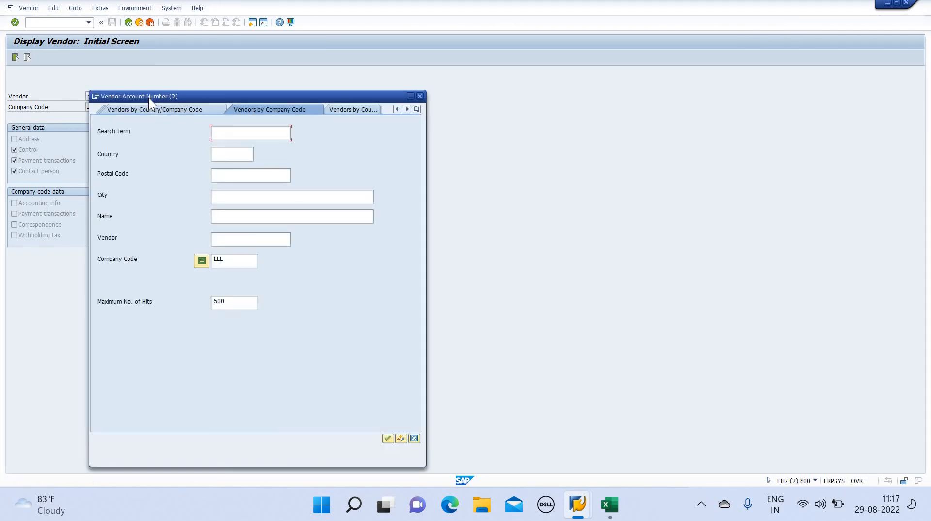
{"action": "key", "text": "Return"}
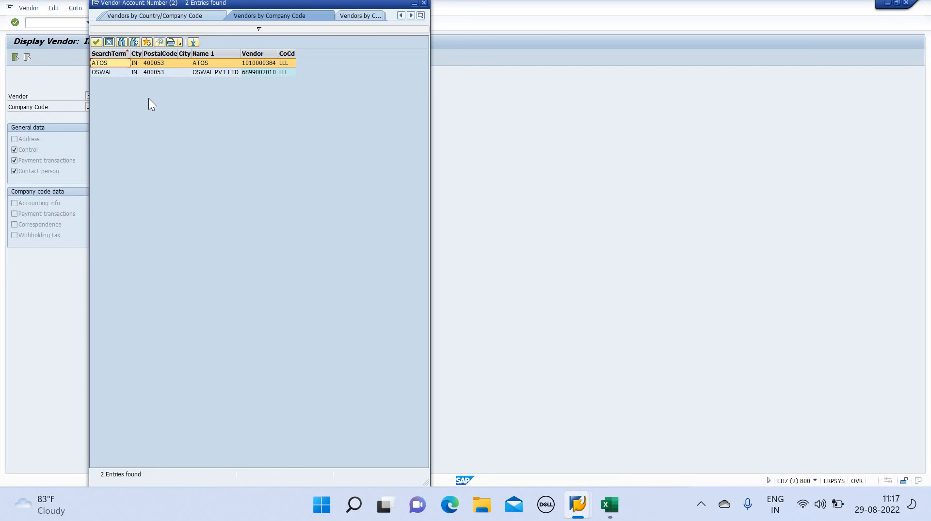
{"action": "left_click", "coordinate": [423, 4]}
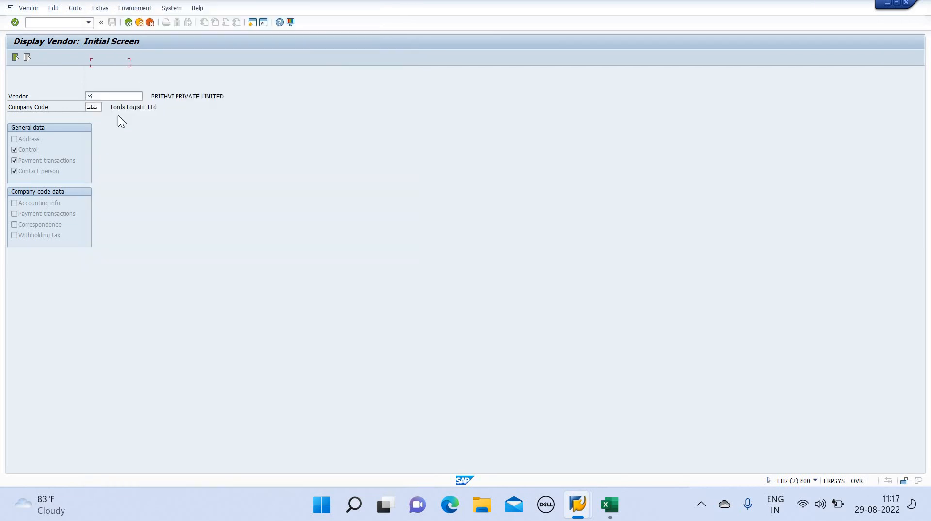
Set company code back to LFL and pick PRITHVI PRIVATE LIMITED from the vendor search
{"action": "left_click", "coordinate": [101, 107]}
{"action": "key", "text": "BackSpace"}
{"action": "key", "text": "BackSpace"}
{"action": "type", "text": "FL"}
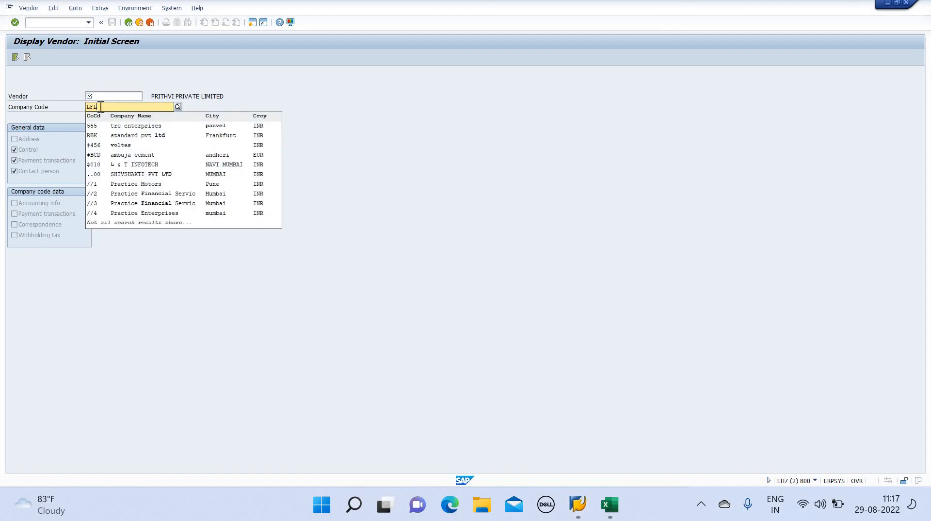
{"action": "key", "text": "Return"}
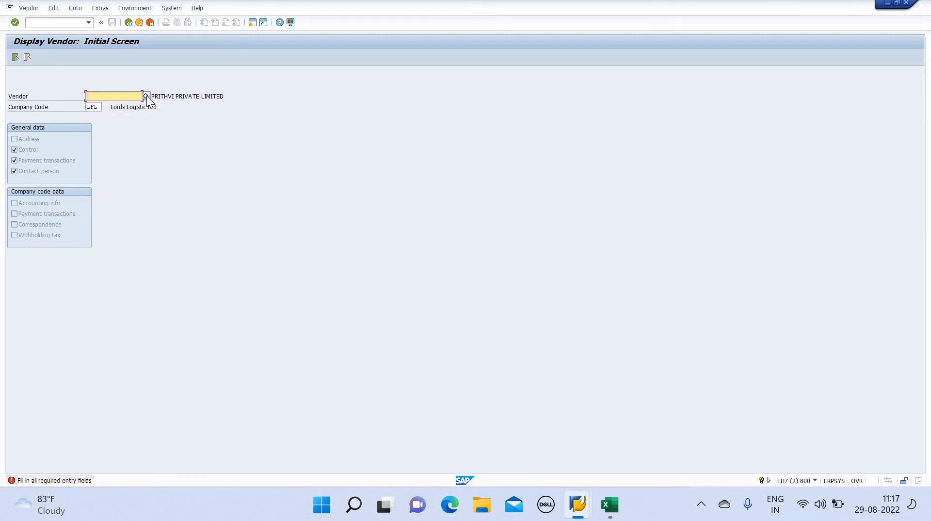
{"action": "left_click", "coordinate": [146, 96]}
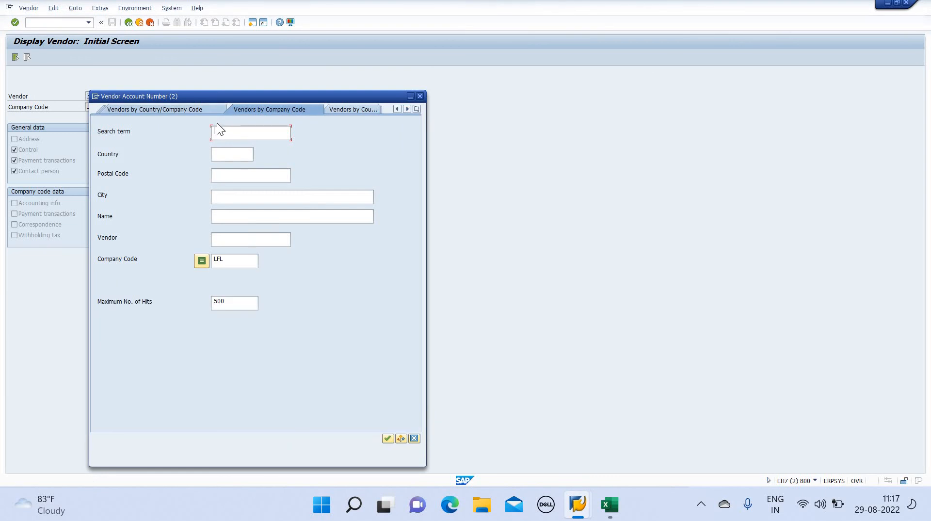
{"action": "key", "text": "Return"}
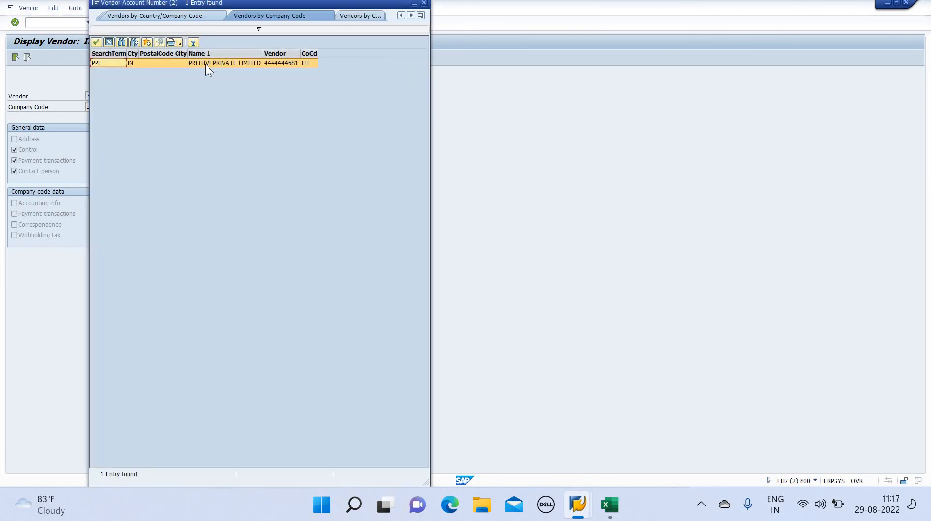
{"action": "double_click", "coordinate": [205, 64]}
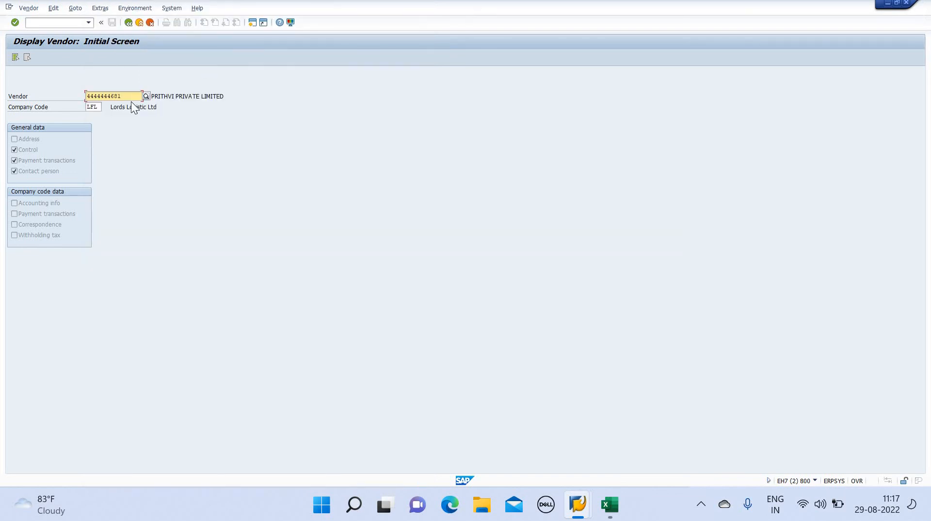
{"action": "left_click", "coordinate": [15, 149]}
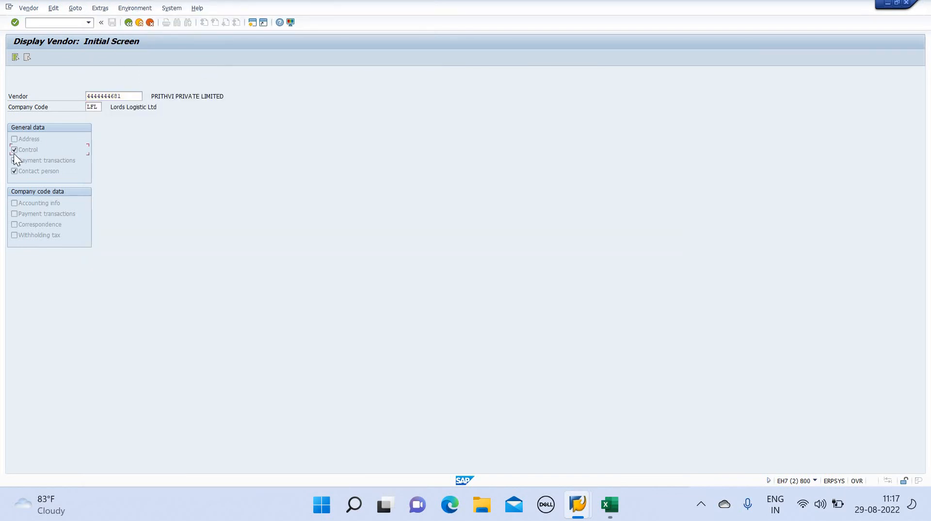
Return to the main menu with /n and rerun FK03
{"action": "left_click", "coordinate": [67, 24]}
{"action": "type", "text": "/n"}
{"action": "key", "text": "Return"}
{"action": "type", "text": "F"}
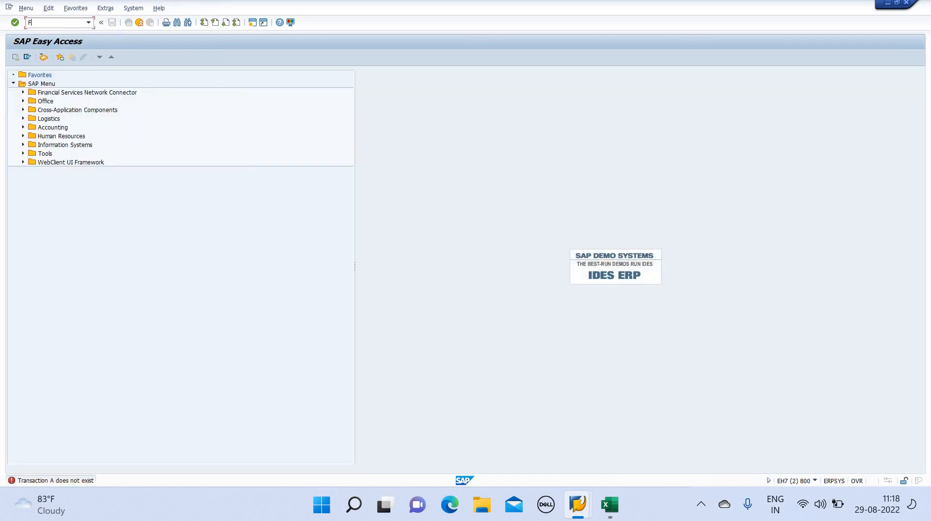
{"action": "type", "text": "K03"}
{"action": "key", "text": "Return"}
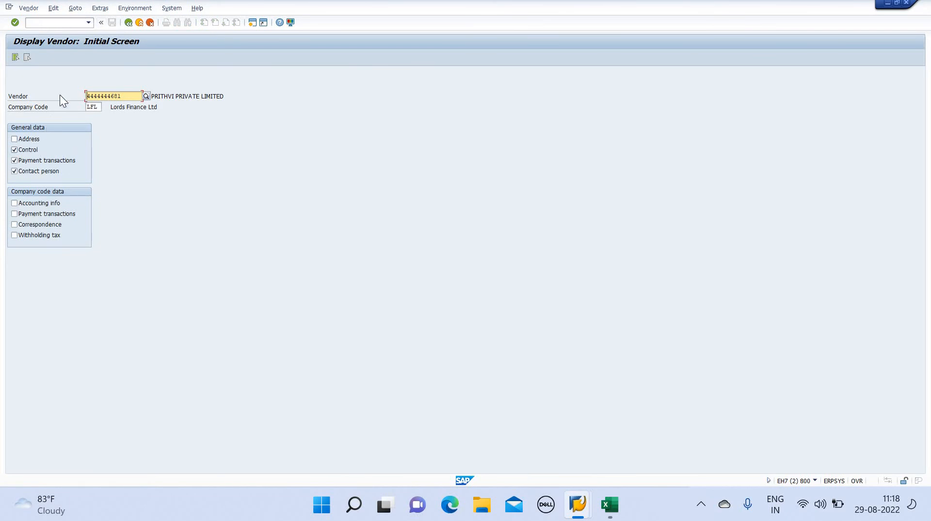
After checking the workbook, keep only the Control view ticked on the display screen
{"action": "key", "text": "alt+Tab"}
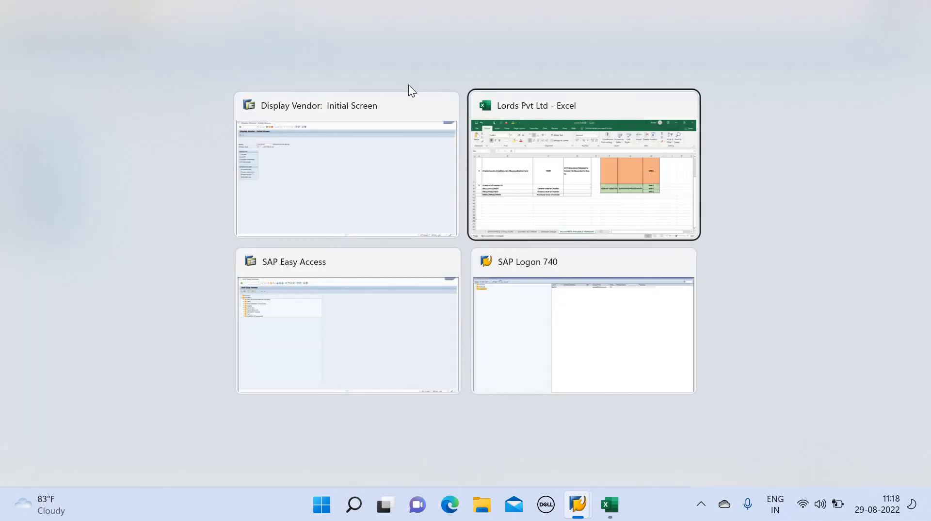
{"action": "left_click", "coordinate": [497, 191], "text": "alt"}
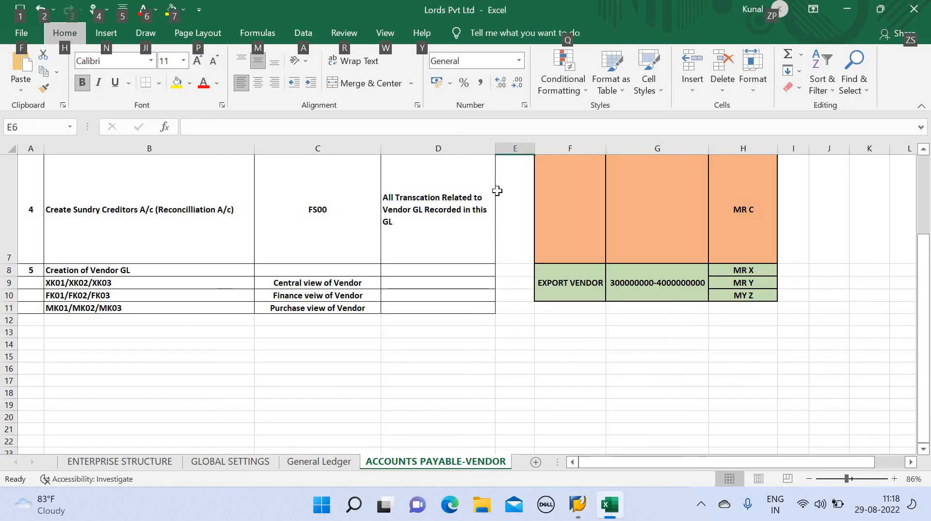
{"action": "key", "text": "alt+Tab"}
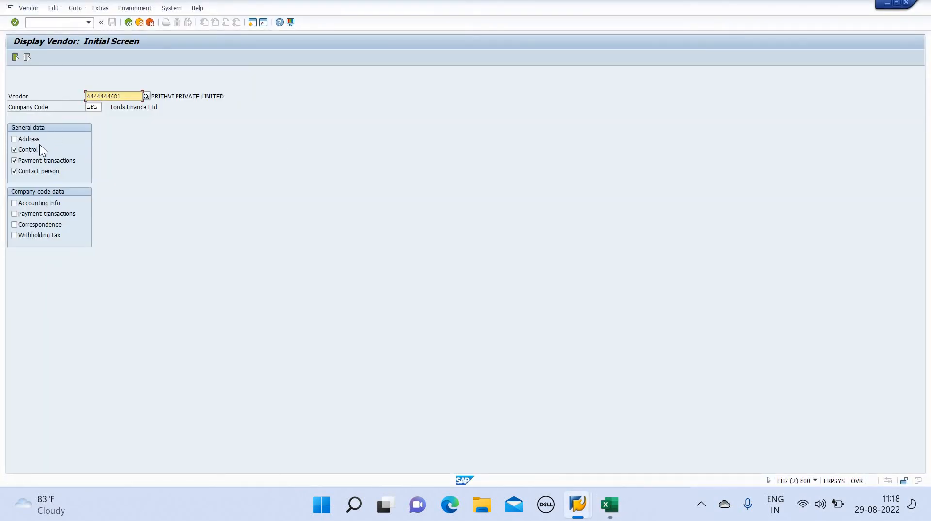
{"action": "left_click", "coordinate": [15, 151]}
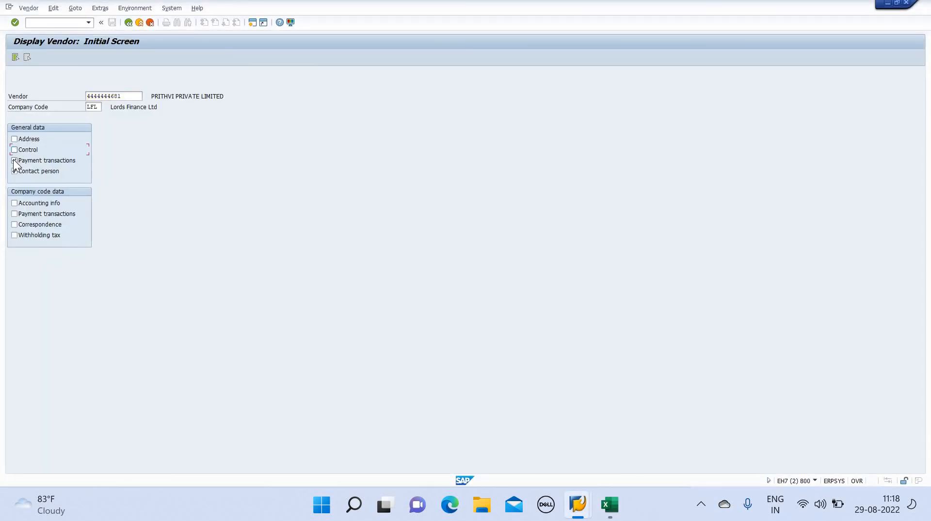
{"action": "left_click", "coordinate": [13, 170]}
{"action": "left_click", "coordinate": [14, 161]}
{"action": "left_click", "coordinate": [15, 172]}
Restart the display vendor transaction via /na and FK0, opening the vendor's Control view
{"action": "left_click", "coordinate": [63, 24]}
{"action": "type", "text": "/na"}
{"action": "key", "text": "Return"}
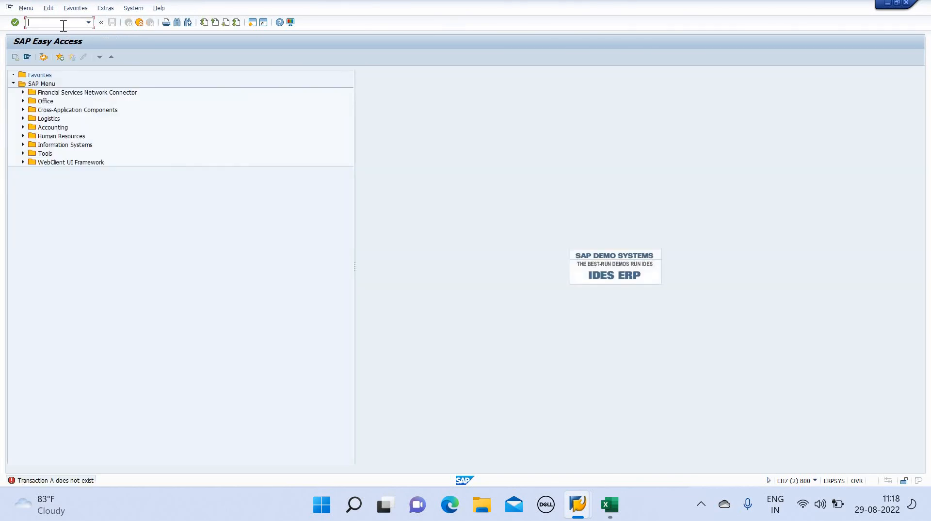
{"action": "type", "text": "FK03"}
{"action": "key", "text": "Return"}
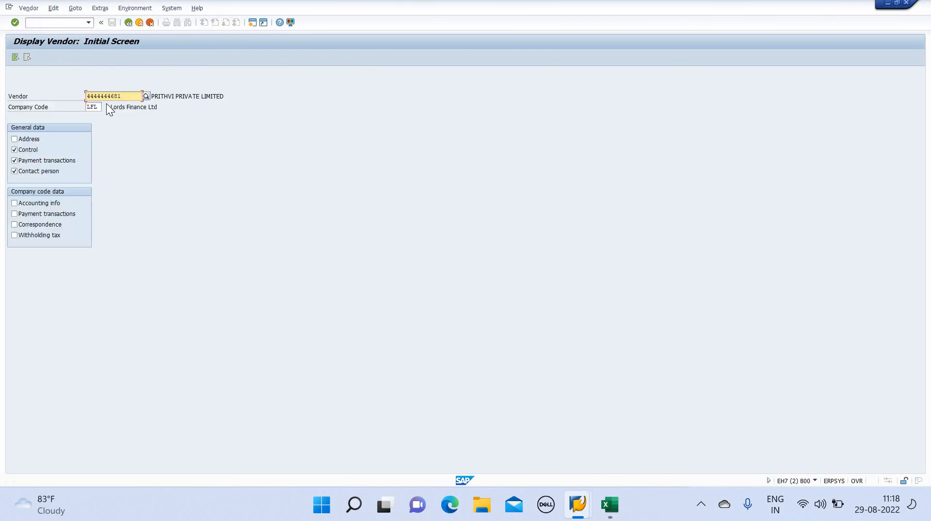
{"action": "key", "text": "Return"}
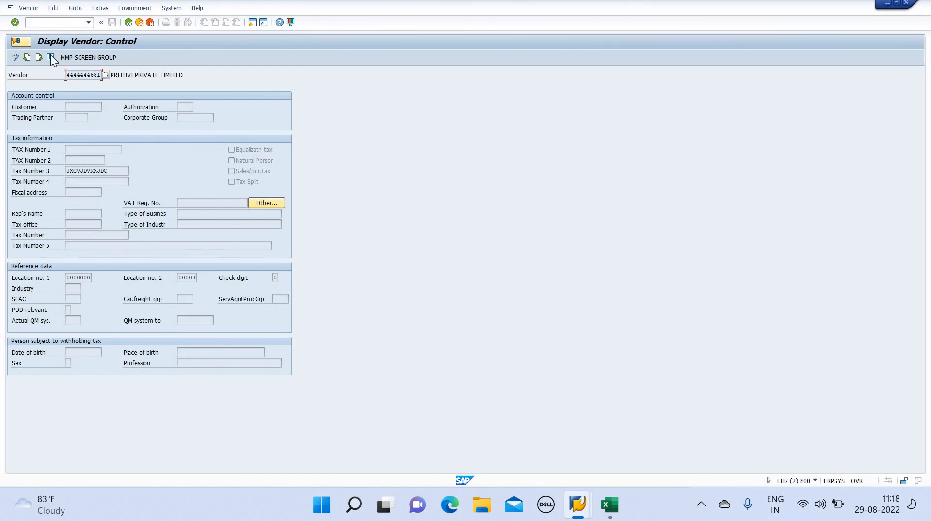
Revisit the Control view, then go back to SAP Easy Access
{"action": "left_click", "coordinate": [27, 57]}
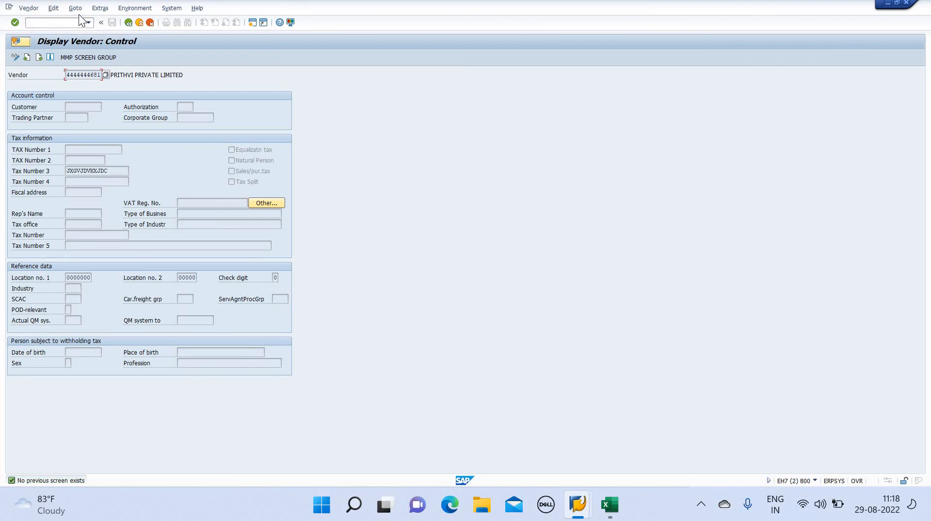
{"action": "left_click", "coordinate": [128, 22]}
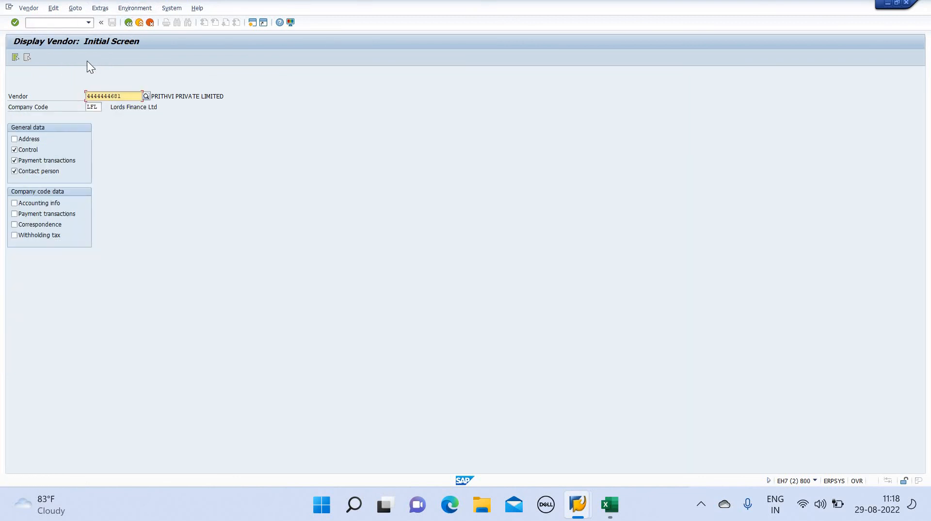
{"action": "key", "text": "Return"}
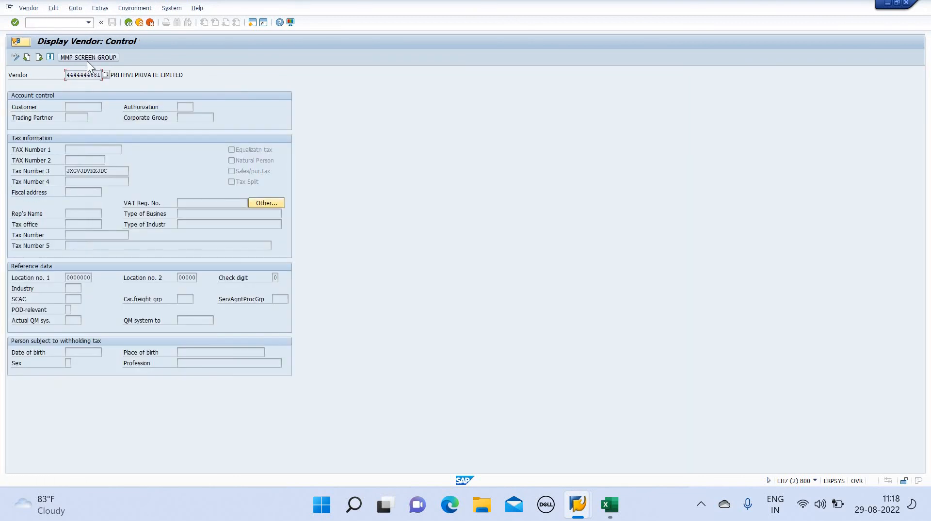
{"action": "left_click", "coordinate": [131, 25]}
{"action": "left_click", "coordinate": [131, 25]}
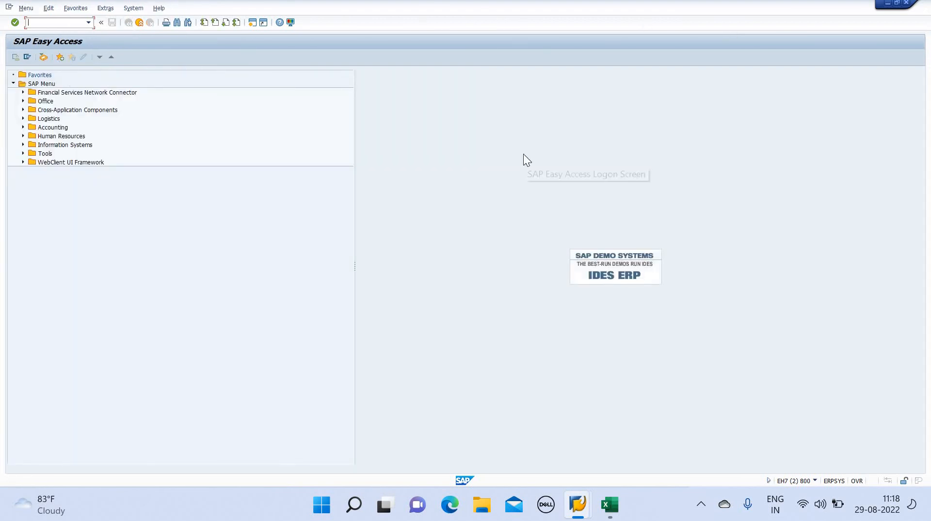
Close both SAP session windows and confirm logging off
{"action": "key", "text": "alt+Tab"}
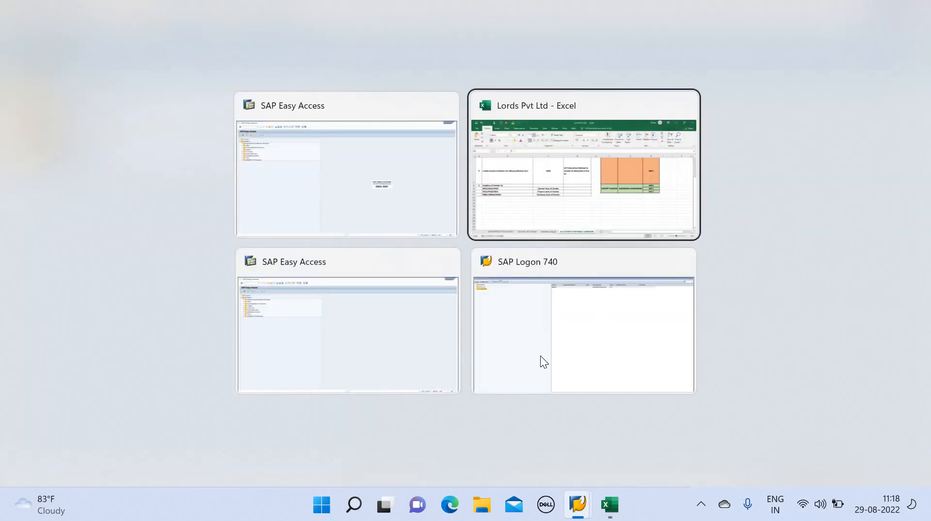
{"action": "left_click", "coordinate": [386, 308]}
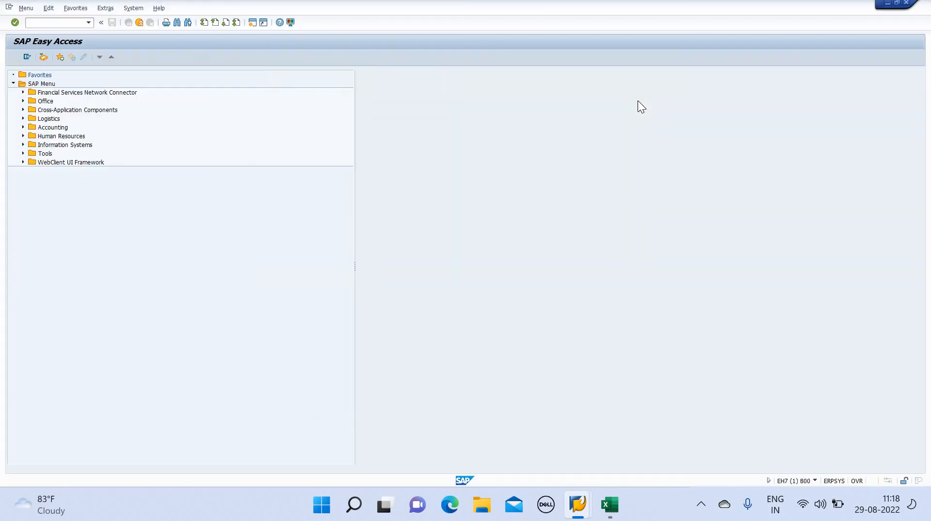
{"action": "left_click", "coordinate": [907, 2]}
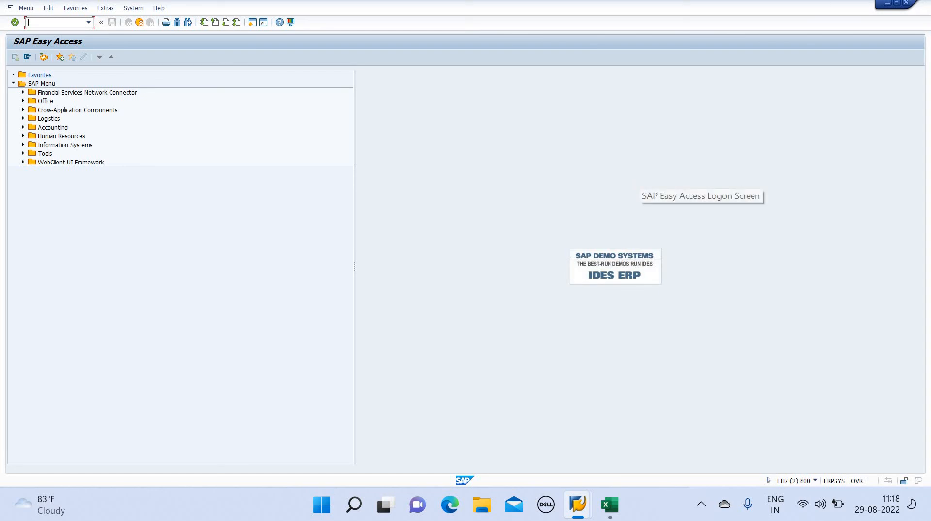
{"action": "left_click", "coordinate": [906, 3]}
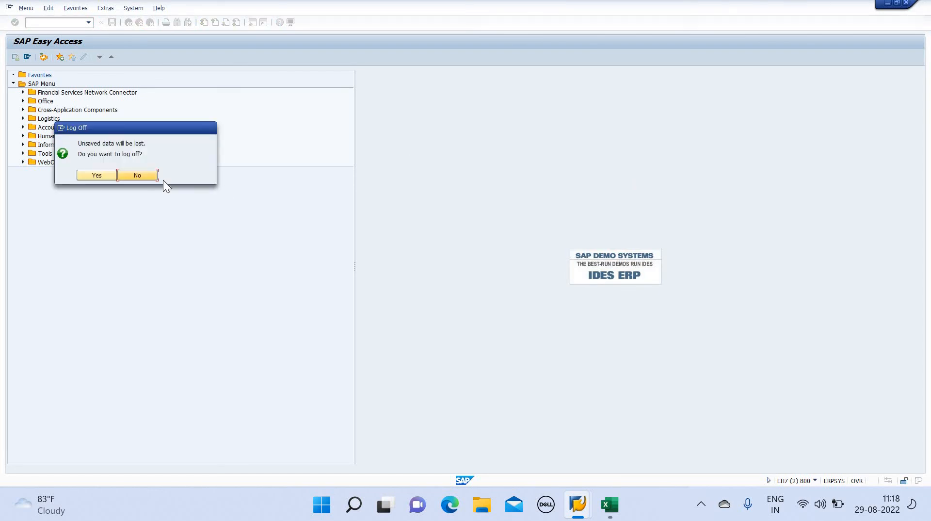
{"action": "left_click", "coordinate": [103, 178]}
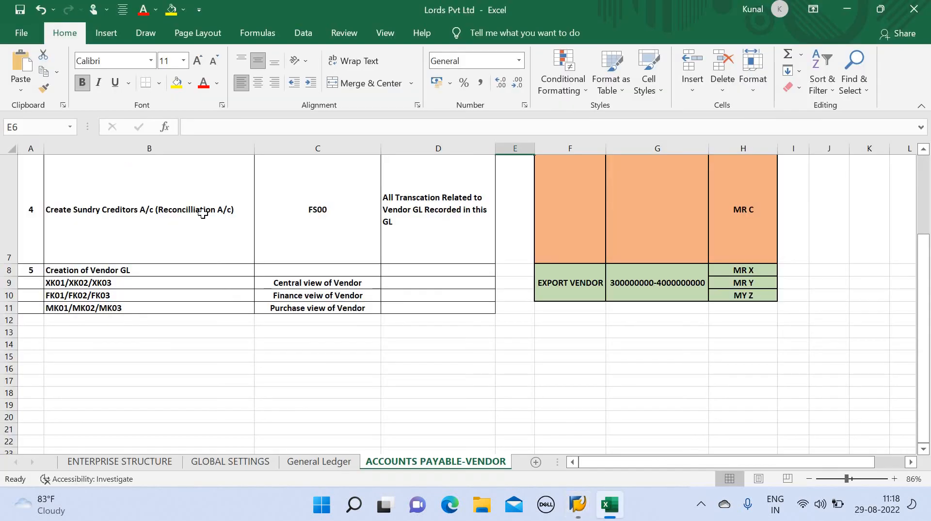
From SAP Logon, open the logon screen and submit the user name and password
{"action": "left_click", "coordinate": [584, 495]}
{"action": "key", "text": "Return"}
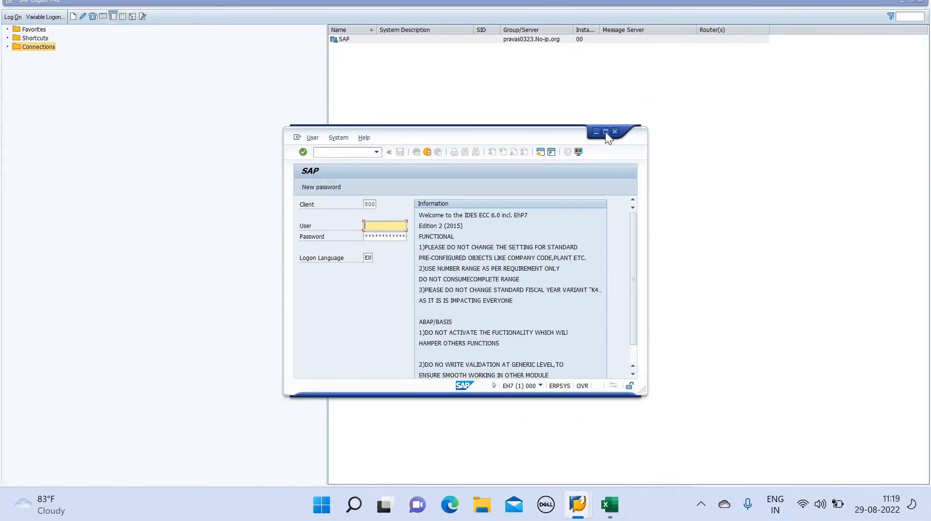
{"action": "left_click", "coordinate": [605, 131]}
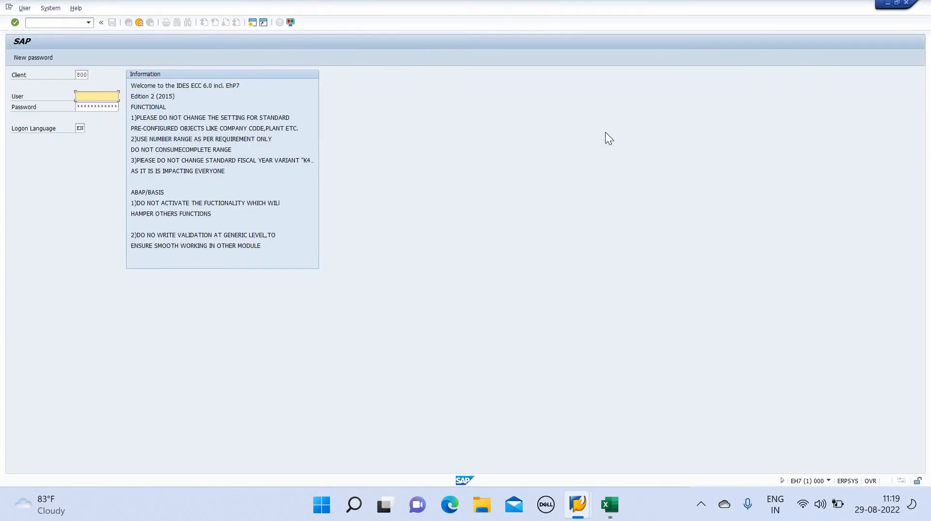
{"action": "type", "text": "snew86"}
{"action": "key", "text": "Down"}
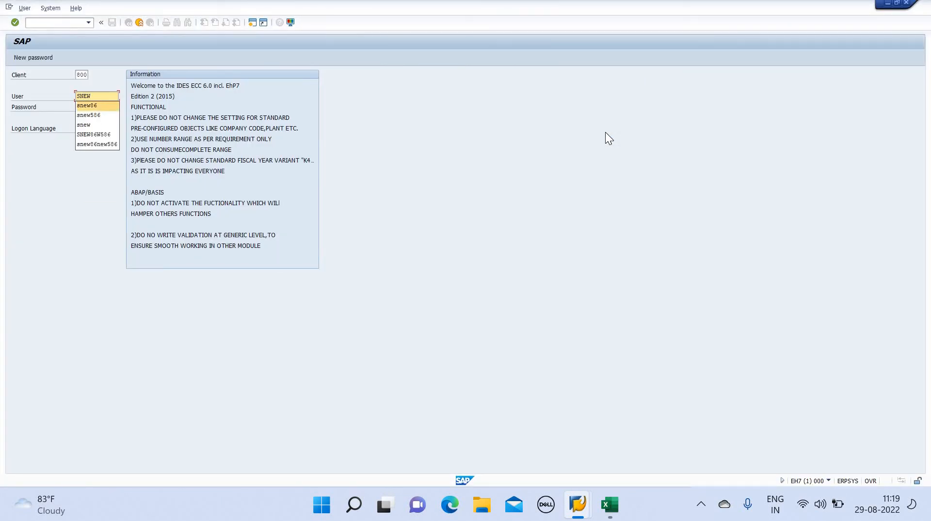
{"action": "key", "text": "Return"}
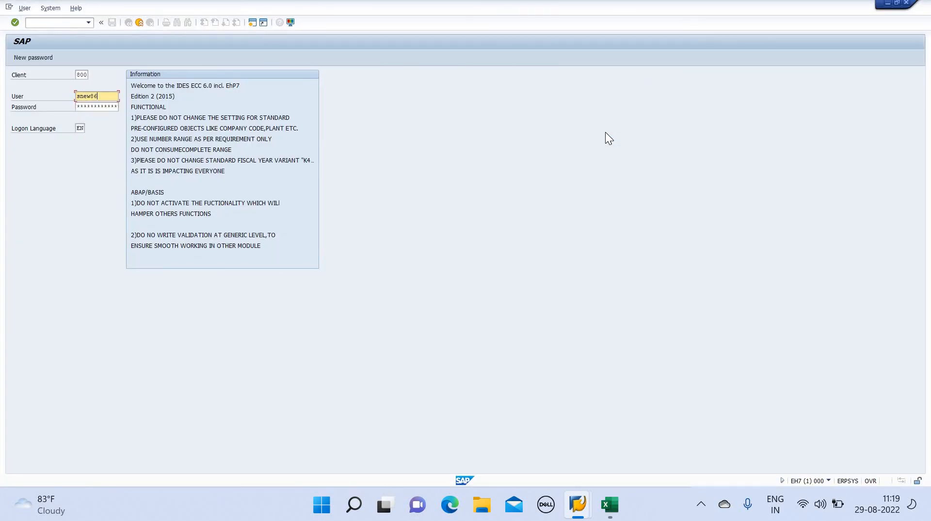
{"action": "left_click", "coordinate": [114, 105]}
{"action": "key", "text": "Caps_Lock"}
{"action": "type", "text": "***"}
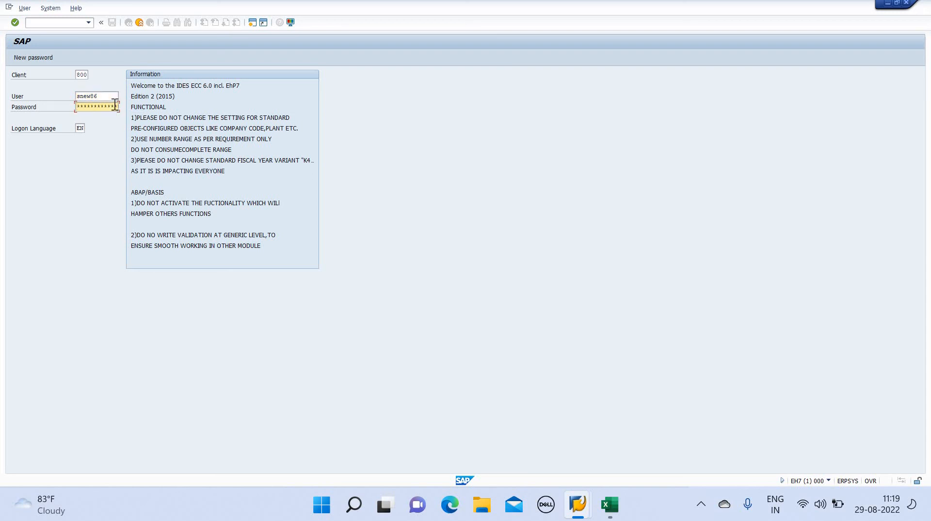
{"action": "key", "text": "Return"}
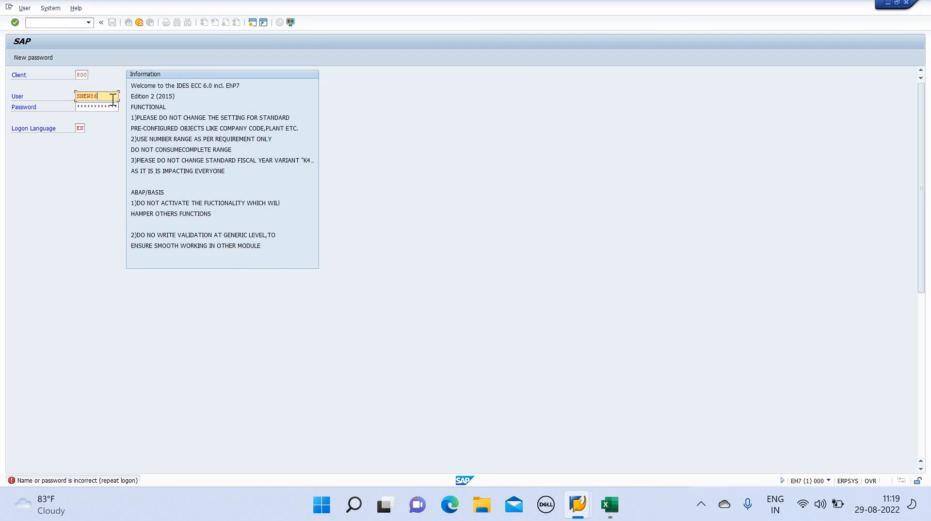
Re-enter the saved user name from history, log on, and acknowledge the failed-attempts notice
{"action": "key", "text": "BackSpace"}
{"action": "key", "text": "BackSpace"}
{"action": "key", "text": "BackSpace"}
{"action": "key", "text": "BackSpace"}
{"action": "key", "text": "BackSpace"}
{"action": "key", "text": "BackSpace"}
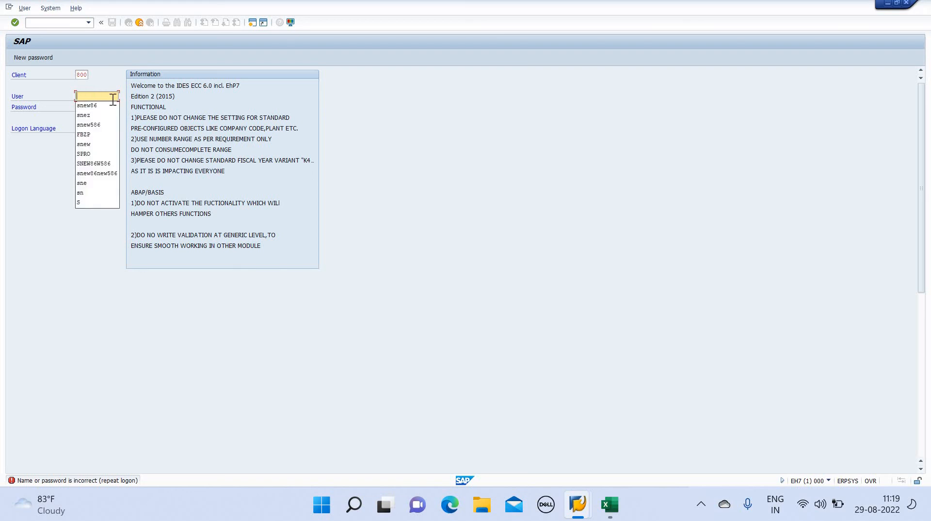
{"action": "type", "text": "snew"}
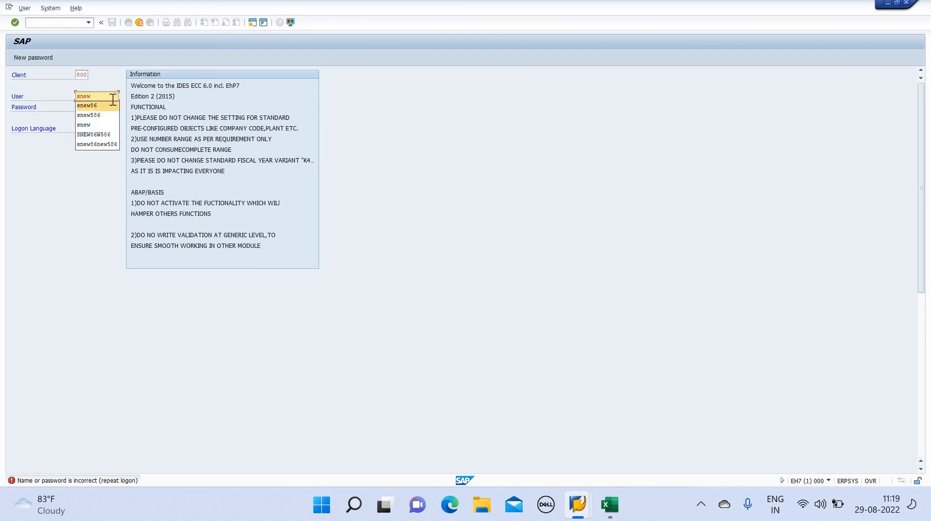
{"action": "left_click", "coordinate": [112, 104]}
{"action": "key", "text": "Tab"}
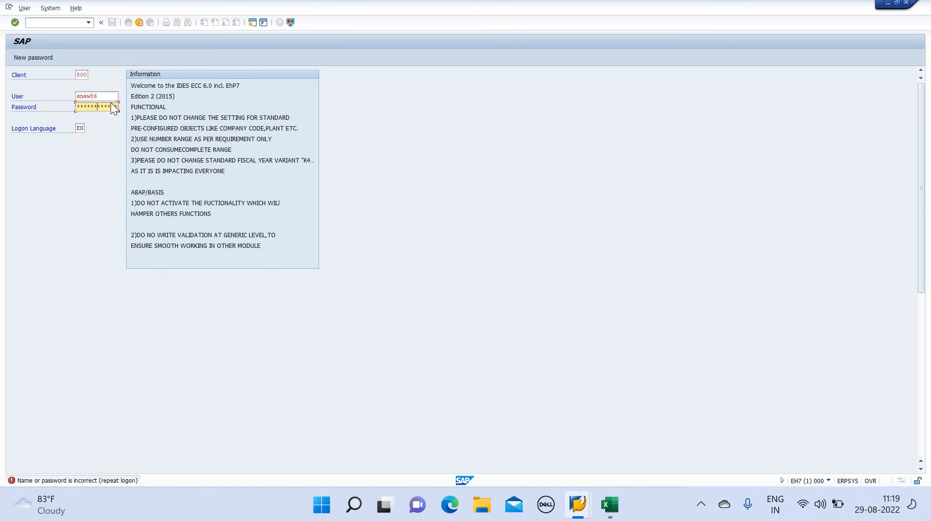
{"action": "key", "text": "Return"}
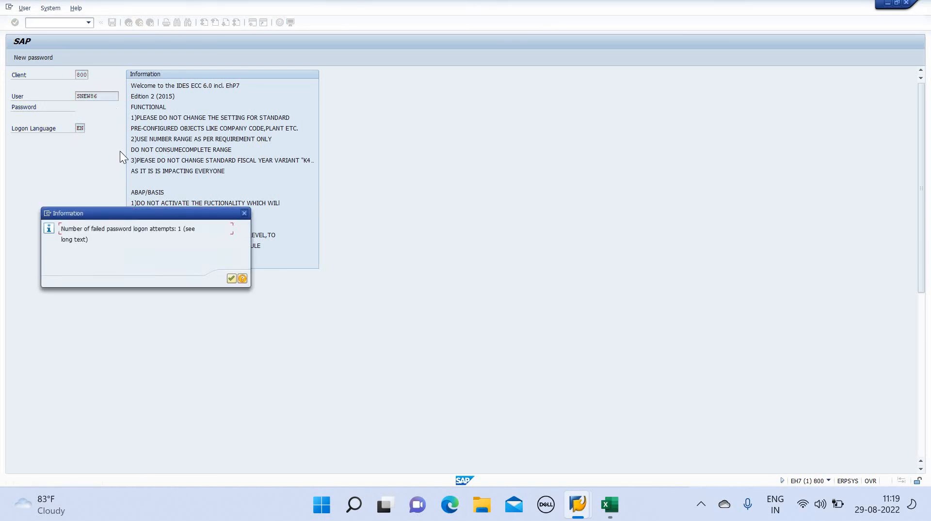
{"action": "left_click", "coordinate": [233, 280]}
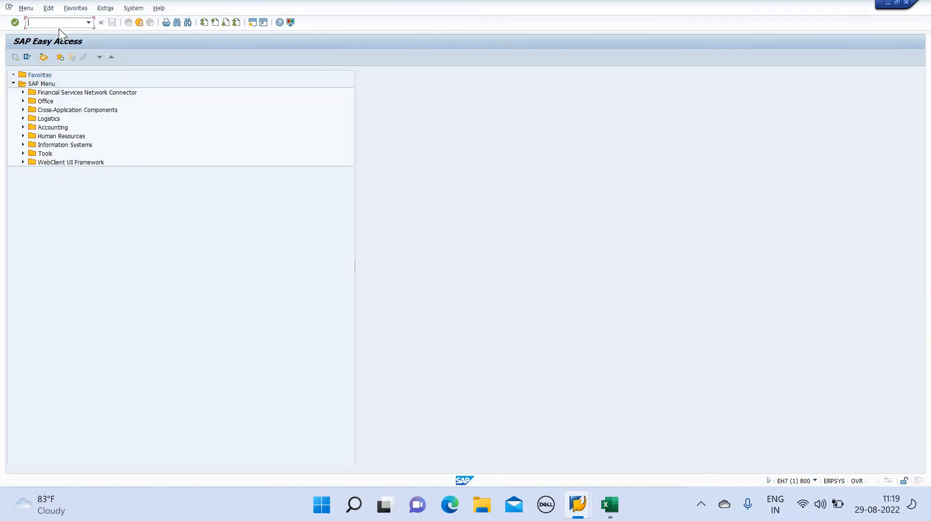
Run FK03 with company code LFL and select PRITHVI PRIVATE LIMITED through the vendor search
{"action": "type", "text": "fk03"}
{"action": "key", "text": "Return"}
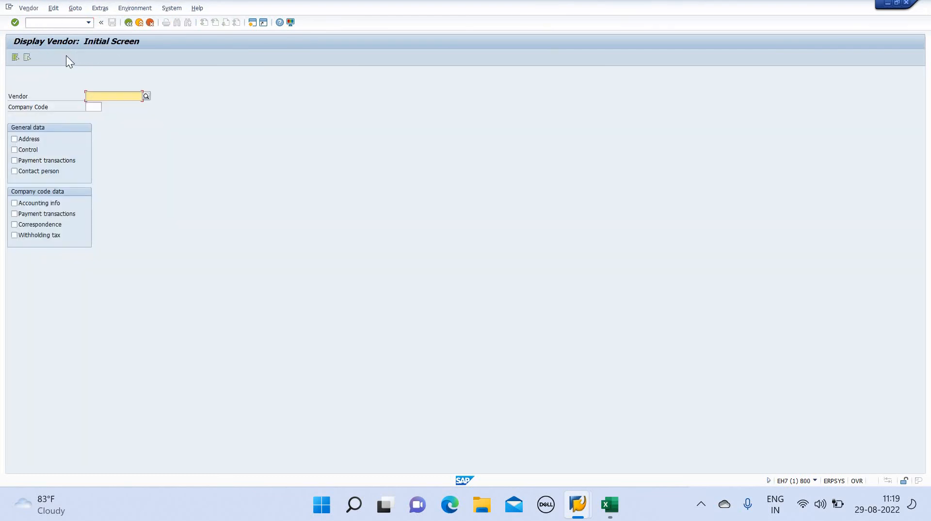
{"action": "left_click", "coordinate": [99, 108]}
{"action": "type", "text": "lfl"}
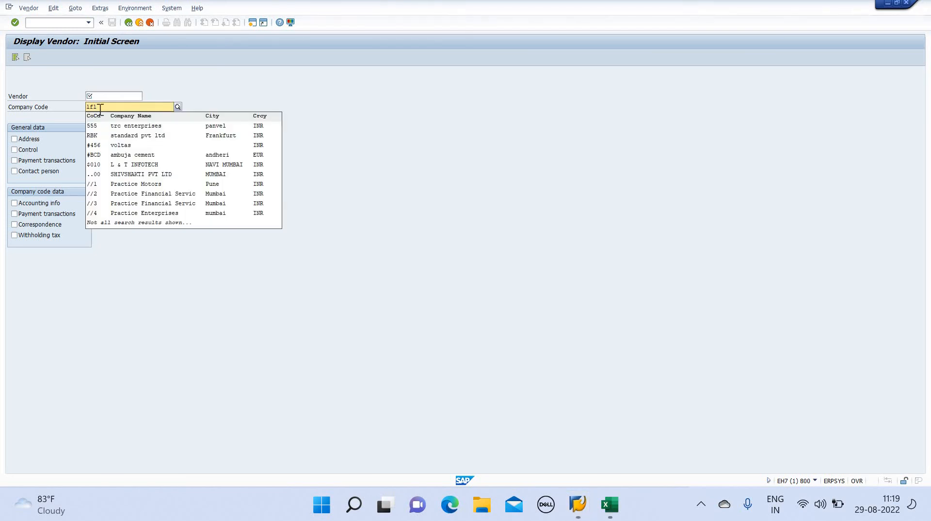
{"action": "key", "text": "Return"}
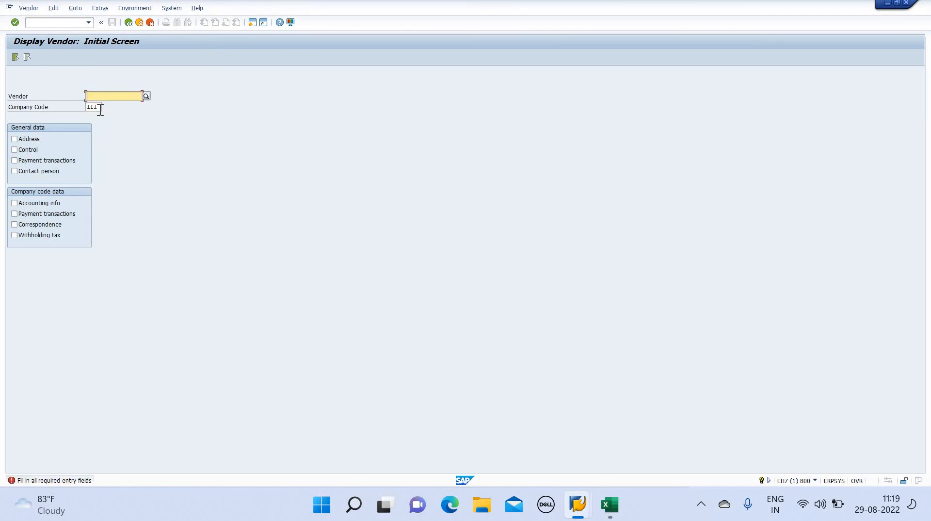
{"action": "key", "text": "BackSpace"}
{"action": "key", "text": "BackSpace"}
{"action": "key", "text": "BackSpace"}
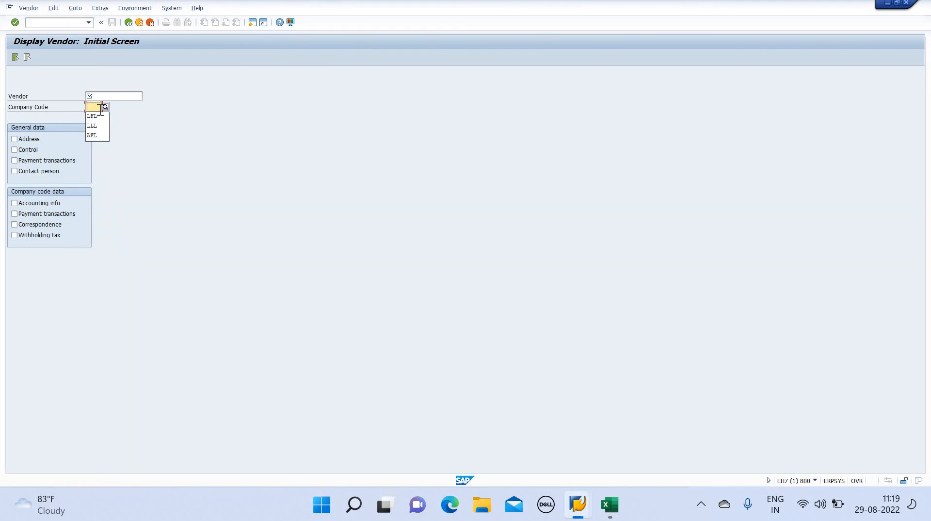
{"action": "type", "text": "lfl"}
{"action": "key", "text": "Return"}
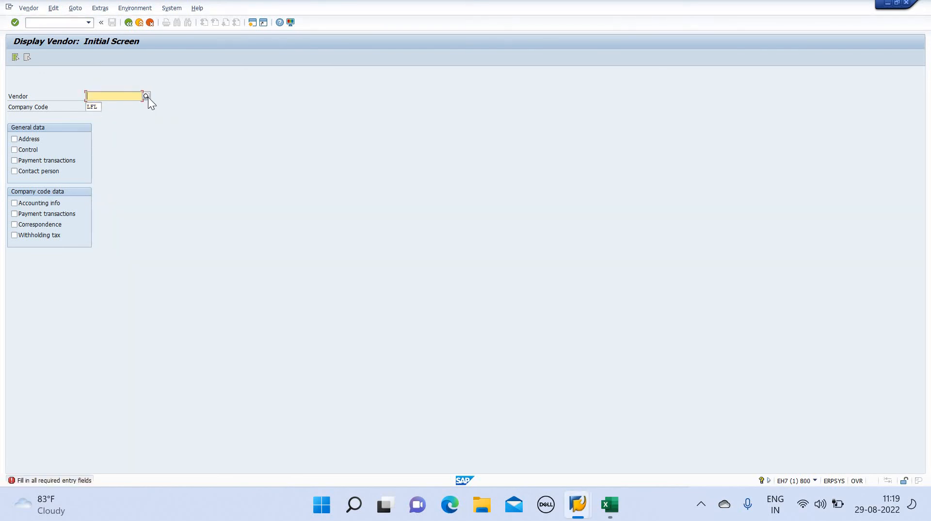
{"action": "left_click", "coordinate": [146, 97]}
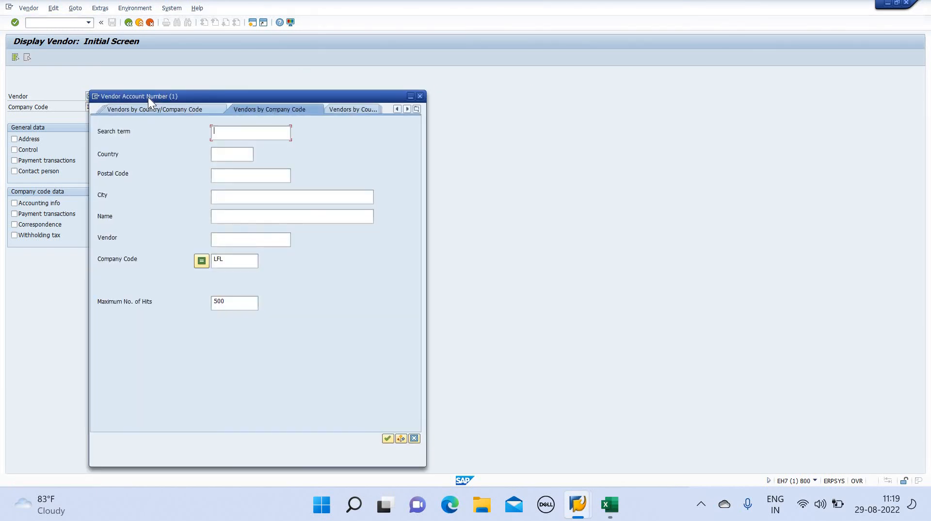
{"action": "key", "text": "Return"}
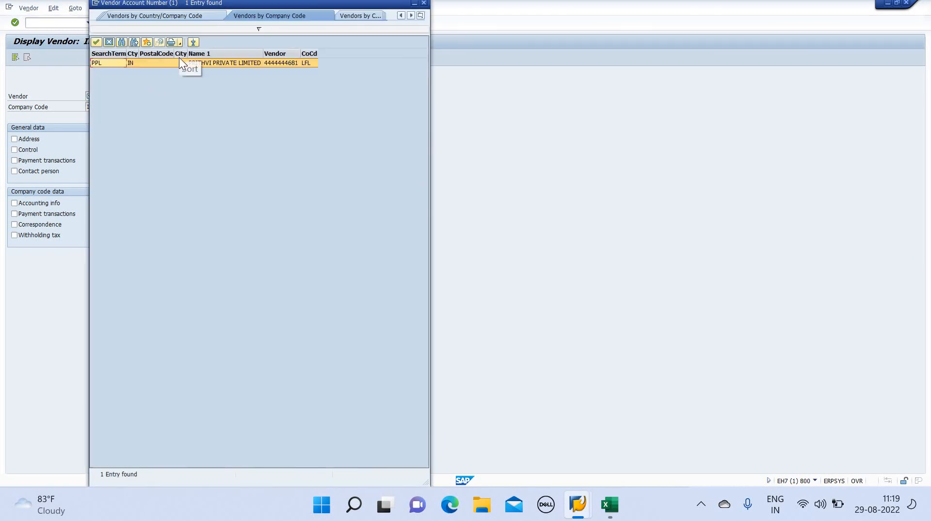
{"action": "double_click", "coordinate": [179, 59]}
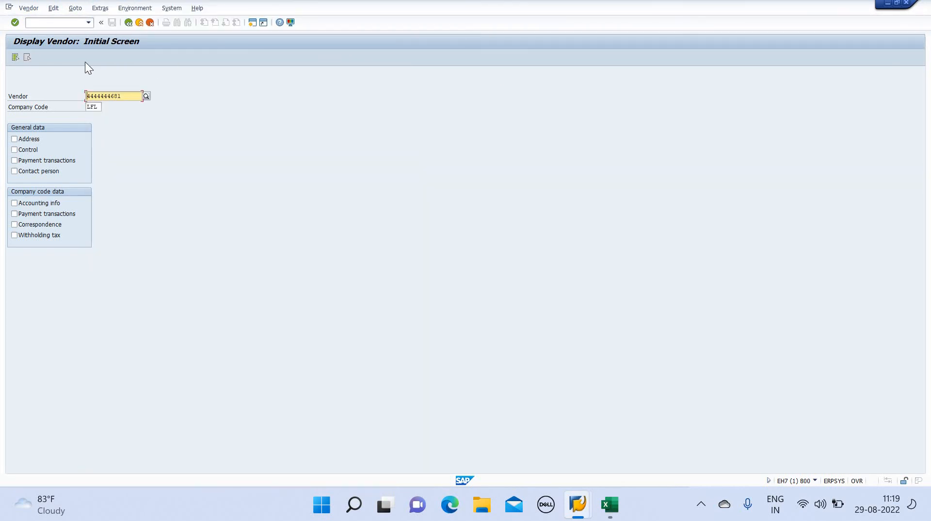
{"action": "key", "text": "Return"}
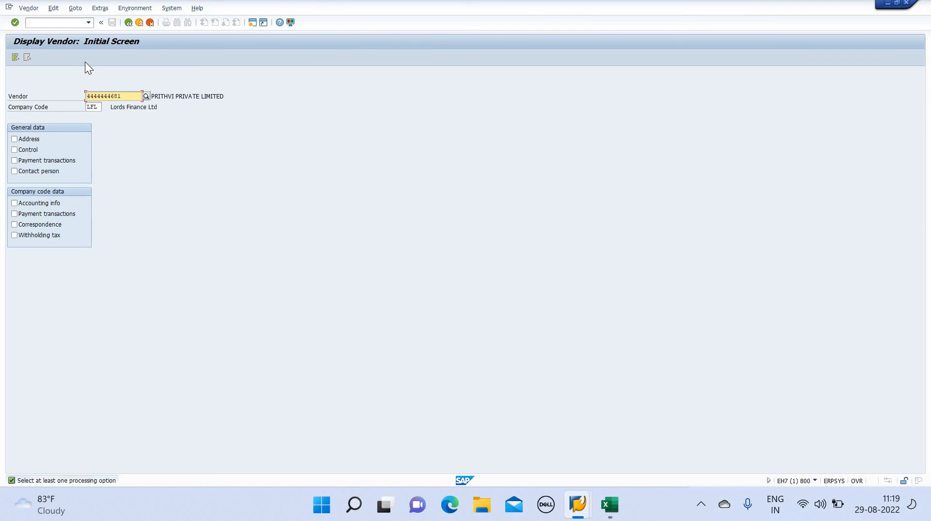
Tick Address, Control, Payment transactions, Contact person, Accounting info and Correspondence views, and open the address
{"action": "left_click", "coordinate": [14, 139]}
{"action": "left_click", "coordinate": [14, 140]}
{"action": "left_click", "coordinate": [14, 150]}
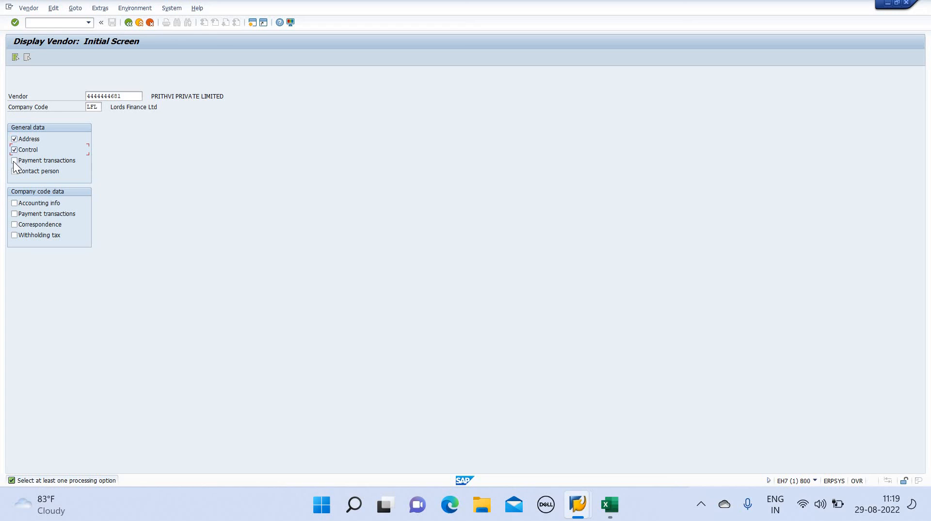
{"action": "left_click", "coordinate": [15, 171]}
{"action": "left_click", "coordinate": [15, 160]}
{"action": "left_click", "coordinate": [14, 203]}
{"action": "left_click", "coordinate": [15, 214]}
{"action": "left_click", "coordinate": [14, 227]}
{"action": "key", "text": "Return"}
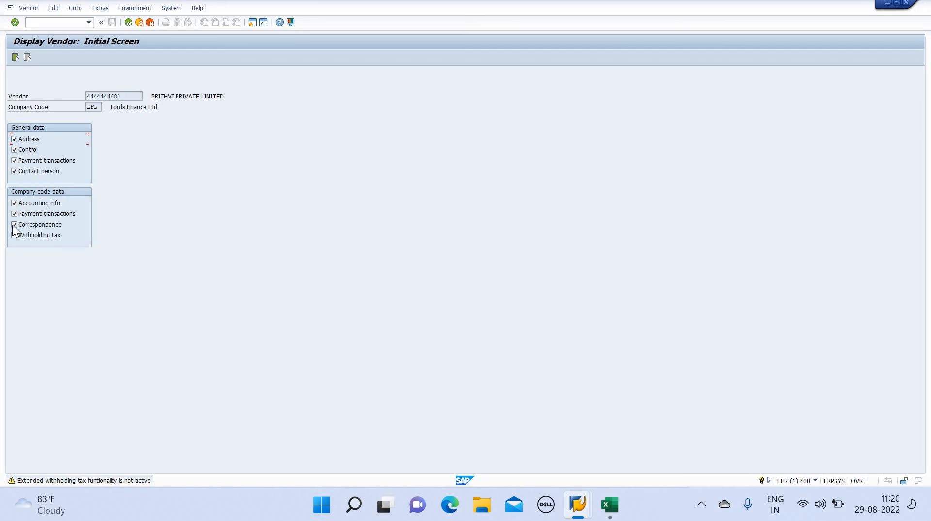
{"action": "key", "text": "Return"}
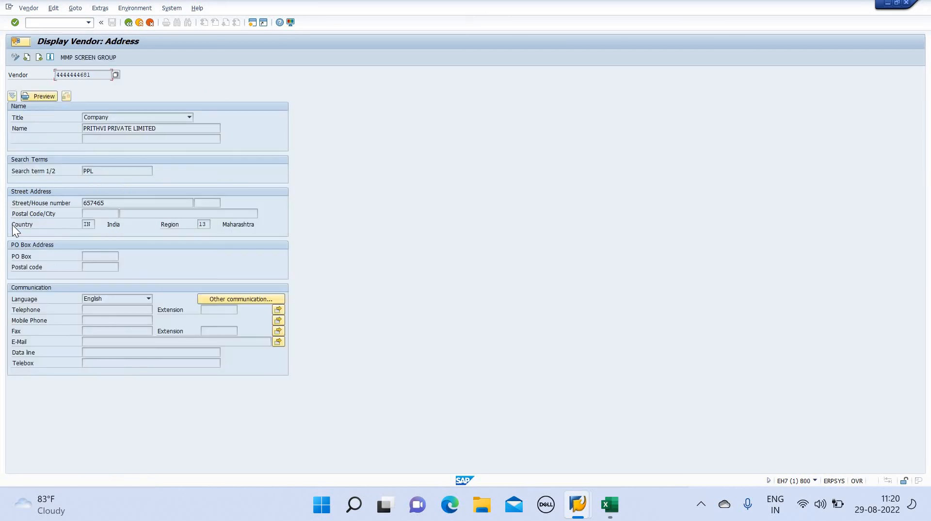
Page from the address through Control and Payment transactions to Accounting information showing reconciliation account 600003
{"action": "left_click", "coordinate": [159, 129]}
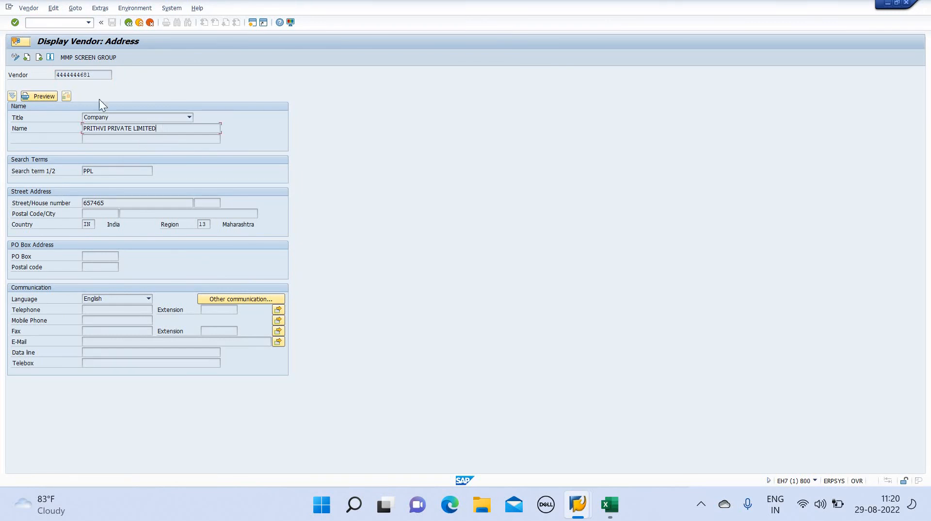
{"action": "left_click", "coordinate": [70, 76]}
{"action": "left_click", "coordinate": [38, 58]}
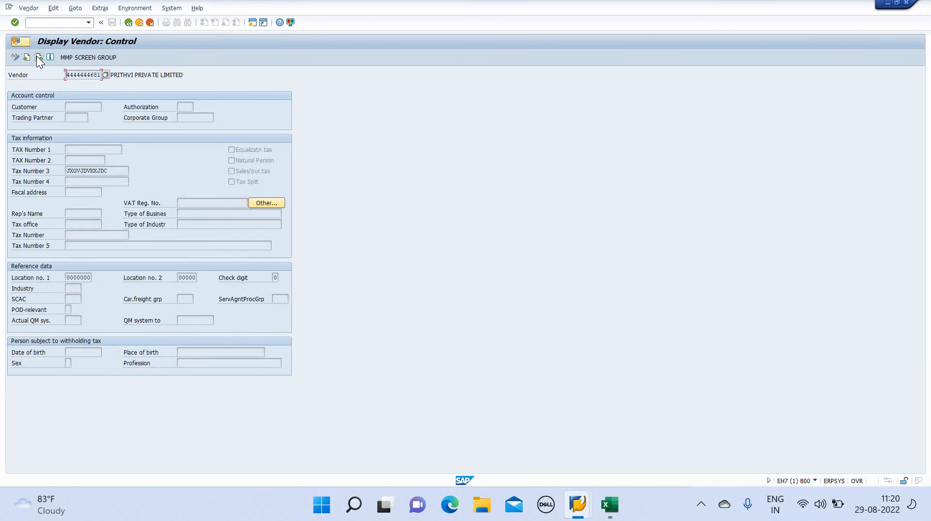
{"action": "left_click", "coordinate": [38, 57]}
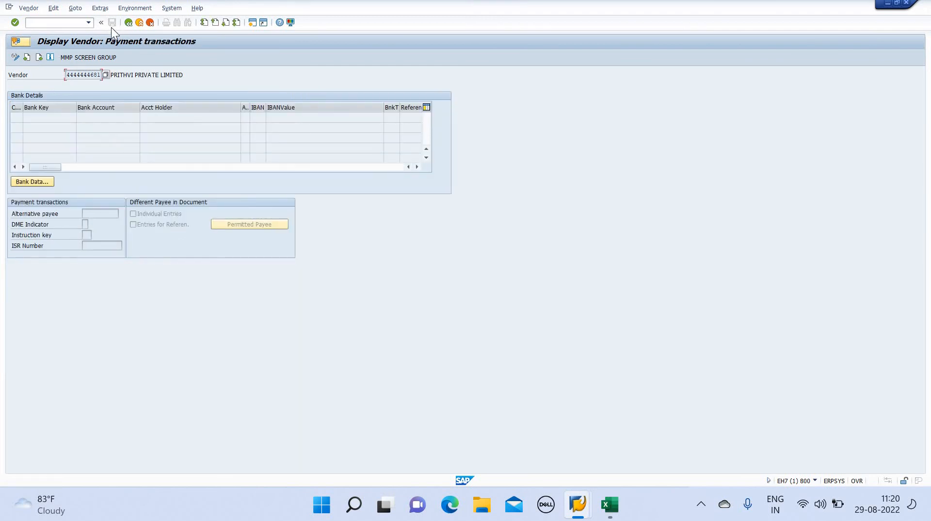
{"action": "left_click", "coordinate": [41, 58]}
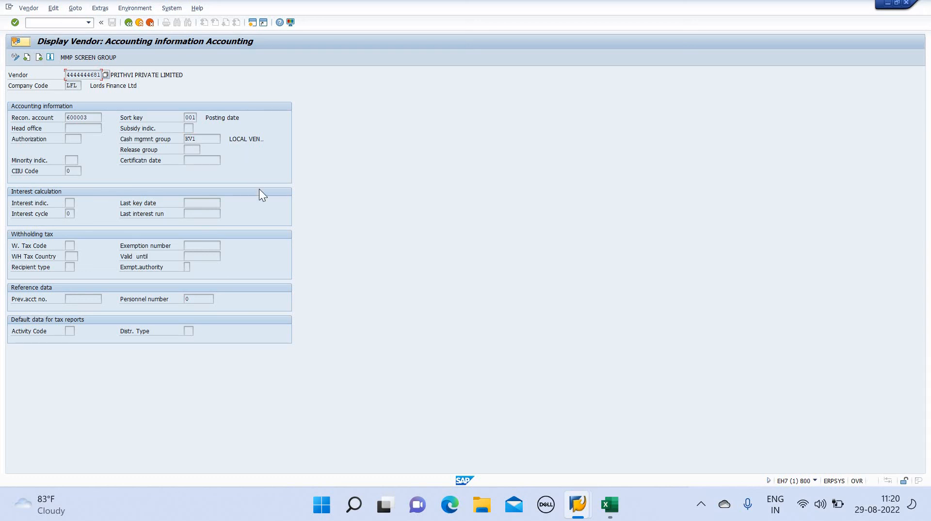
{"action": "key", "text": "alt+Tab"}
Scroll the ACCOUNTS PAYABLE-VENDOR sheet to row 1 with the local and export vendor number ranges
{"action": "left_click", "coordinate": [745, 270]}
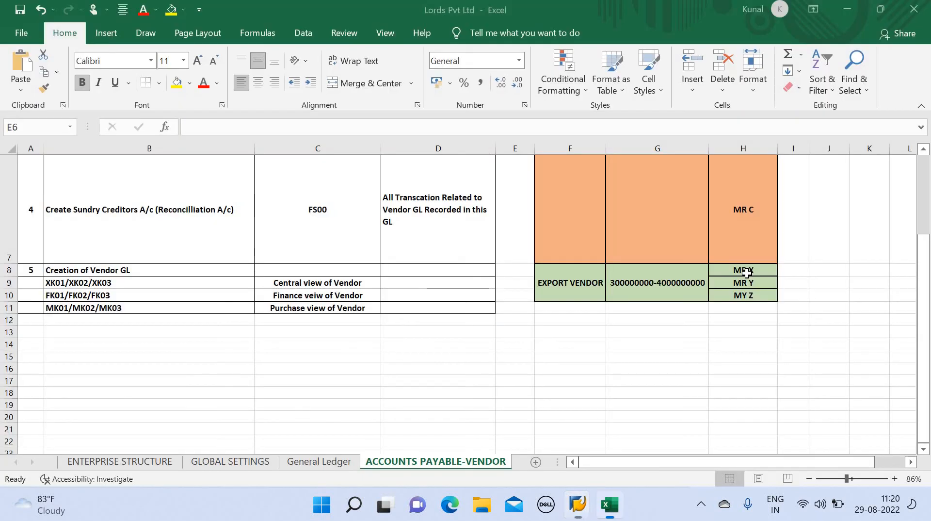
{"action": "key", "text": "alt"}
{"action": "key", "text": "Up"}
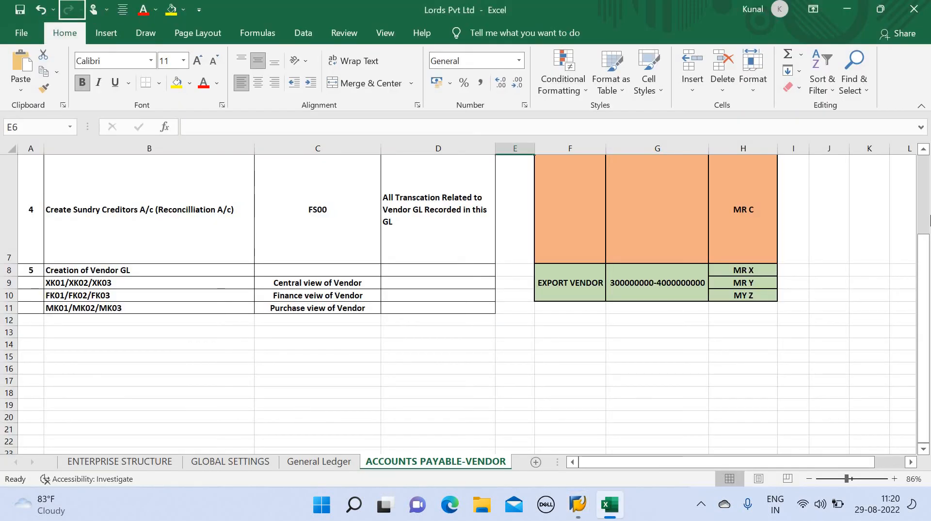
{"action": "left_click", "coordinate": [925, 152]}
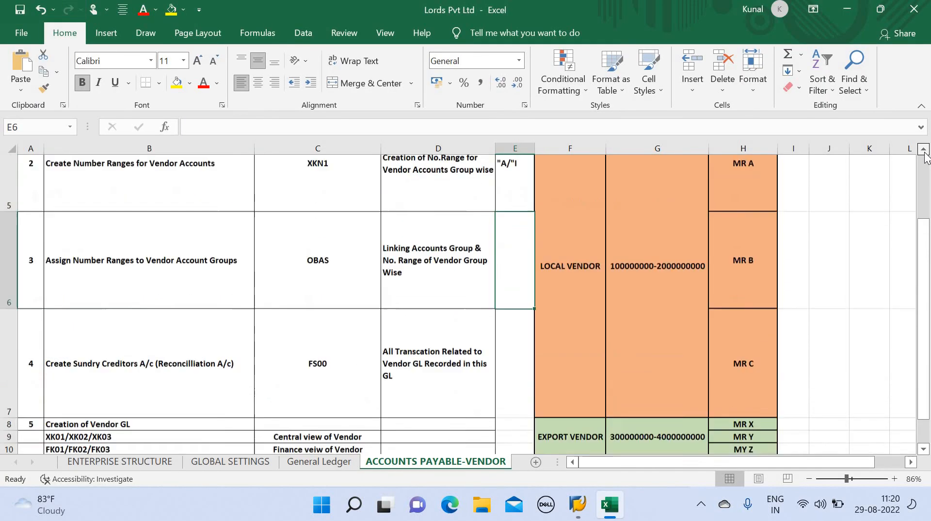
{"action": "left_click", "coordinate": [923, 151]}
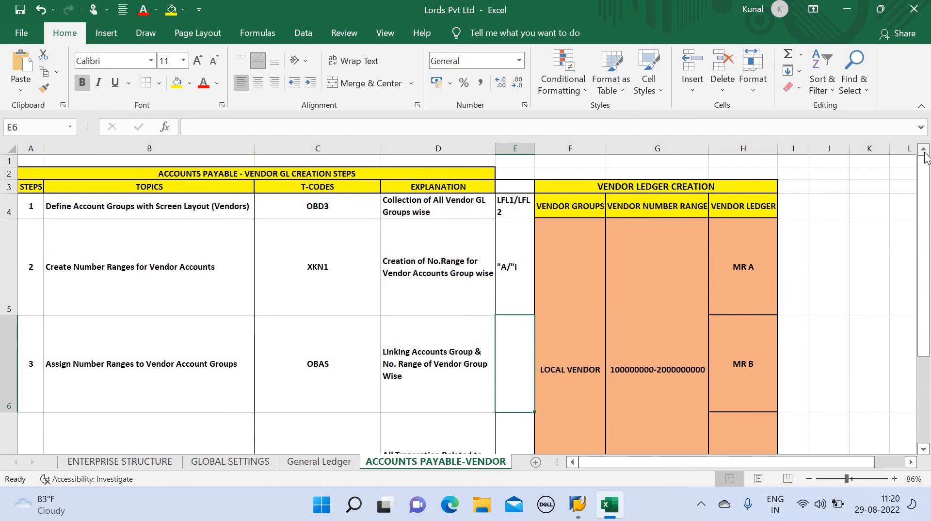